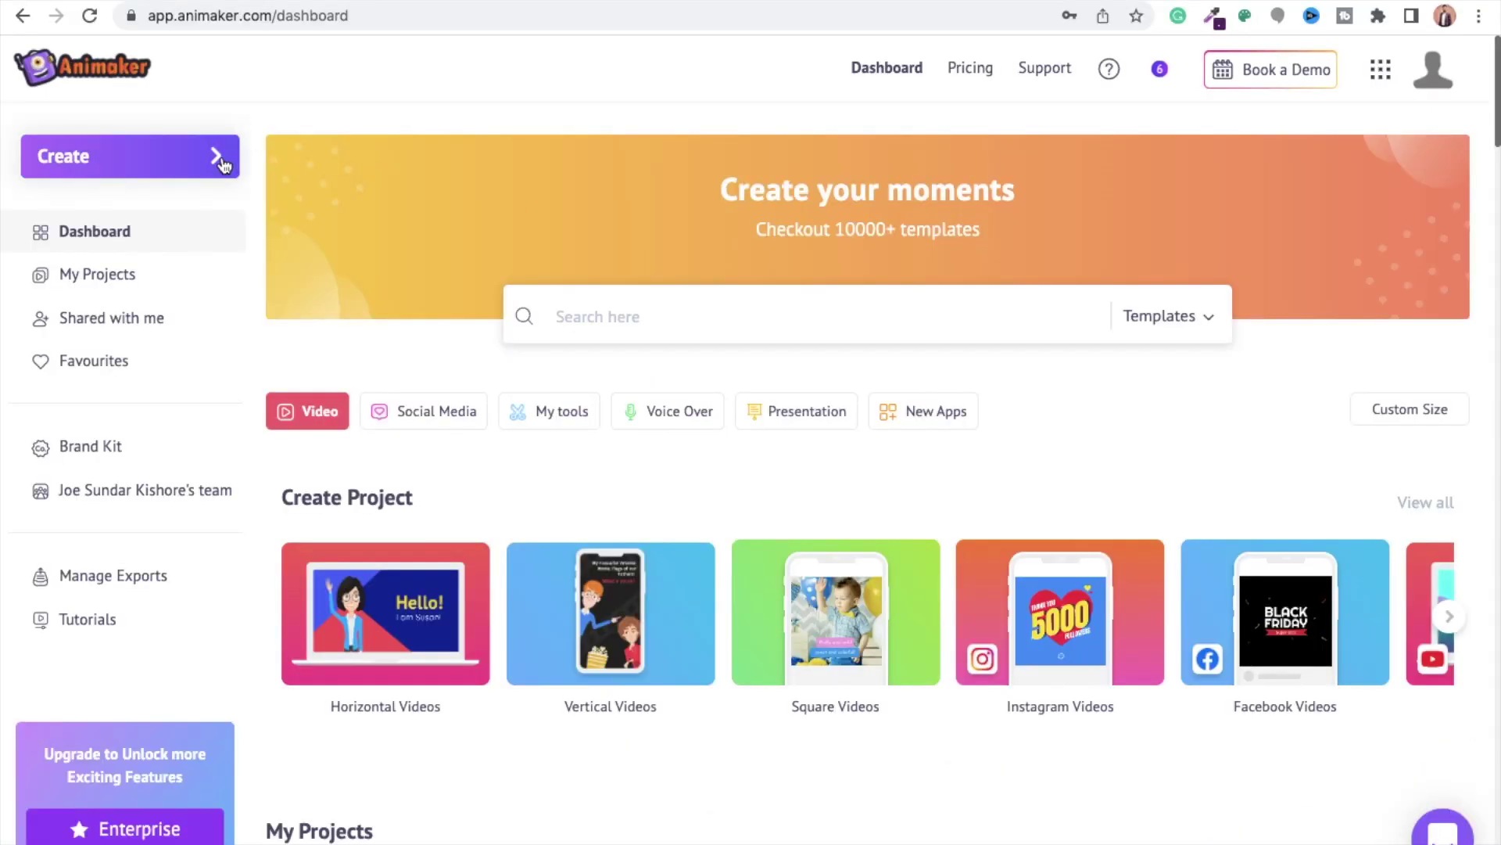
Step: Start a new video from a Blank Page through the Create menu
left_click(222, 164)
mouse_move(312, 168)
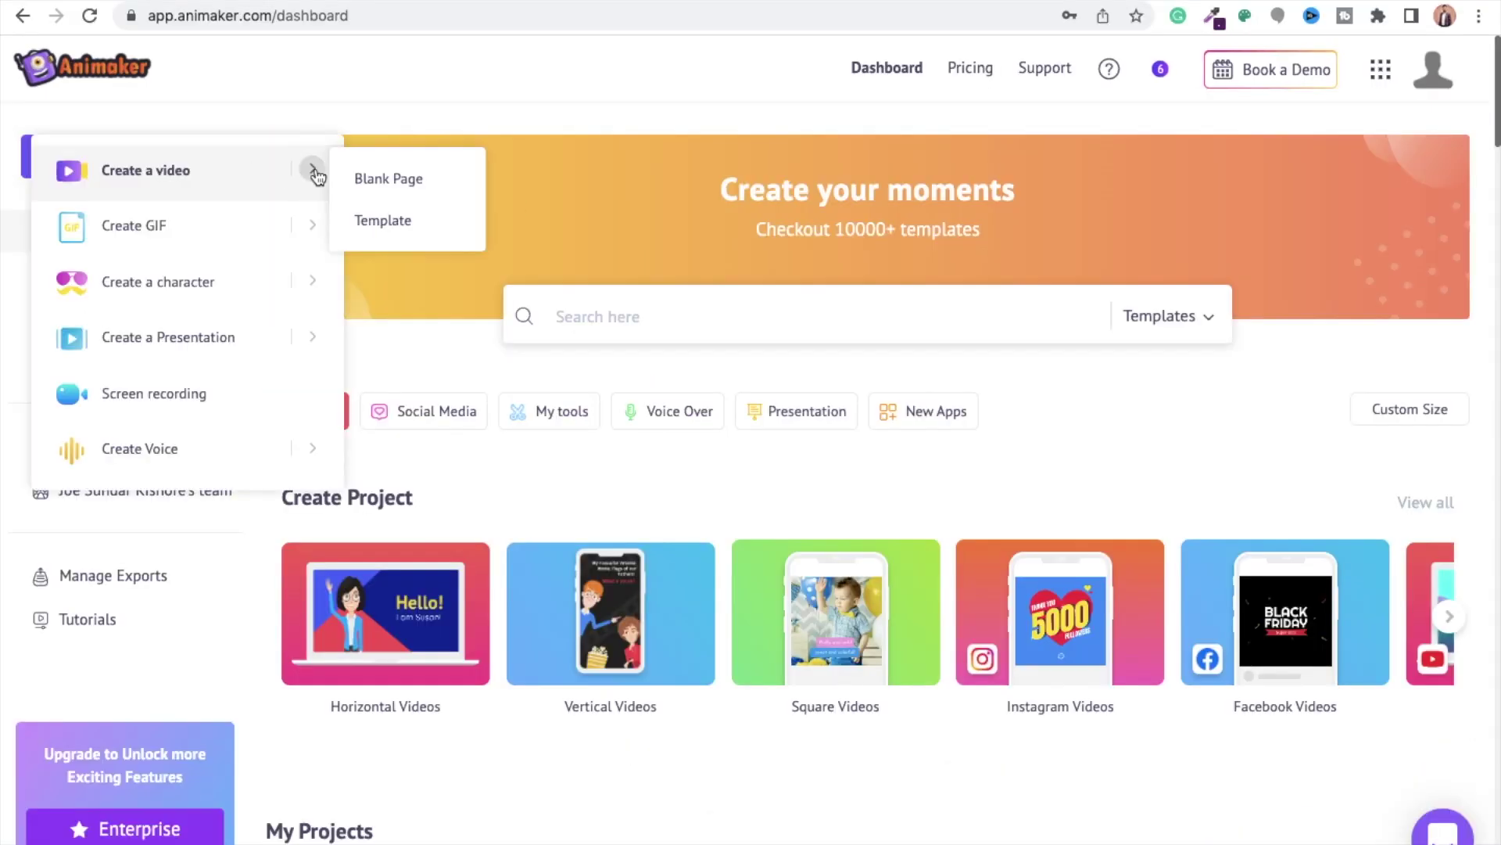
left_click(366, 180)
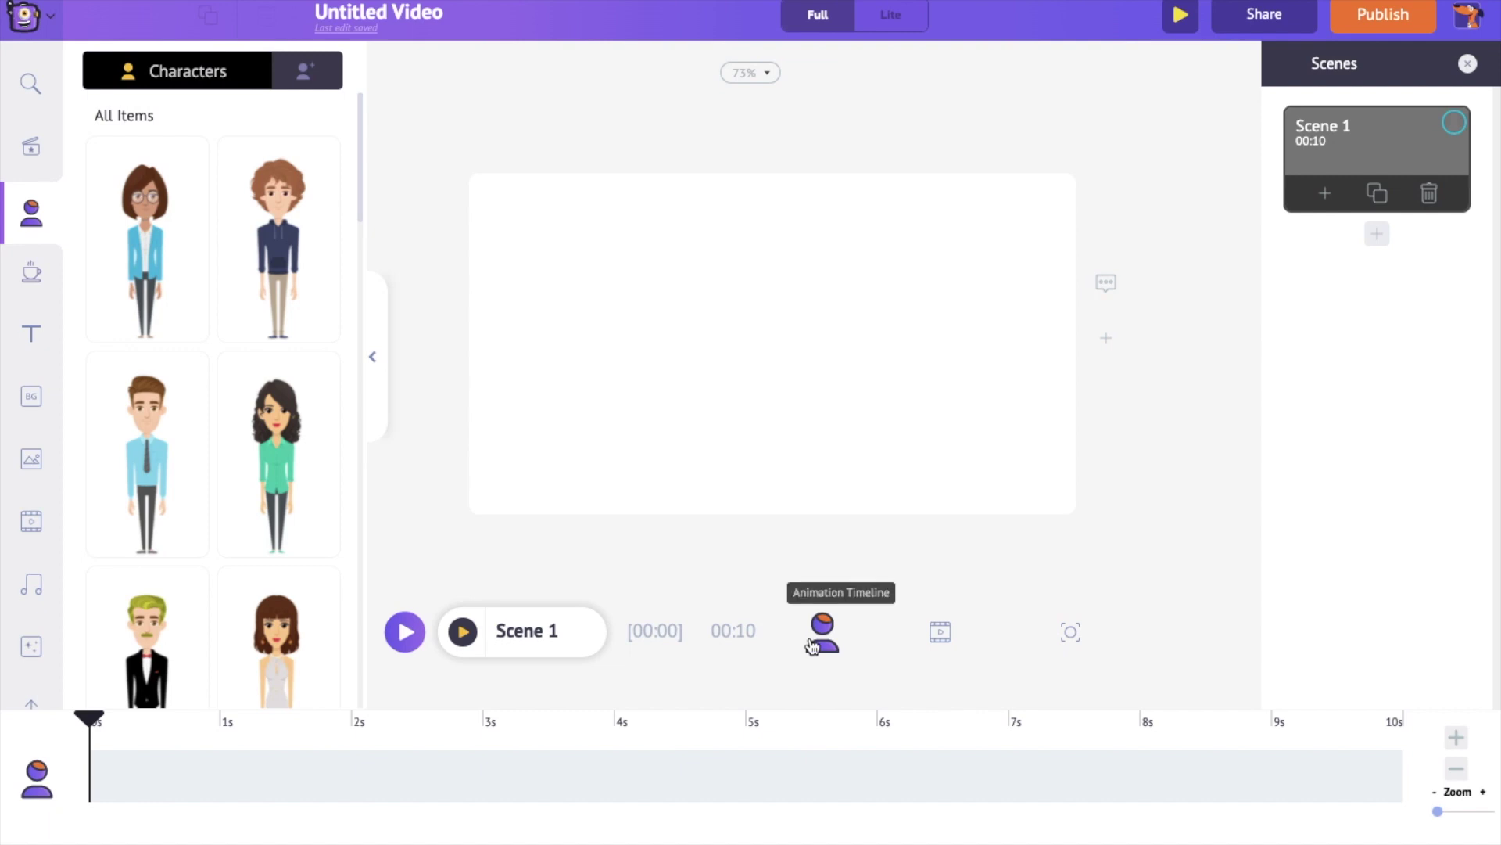
left_click(942, 631)
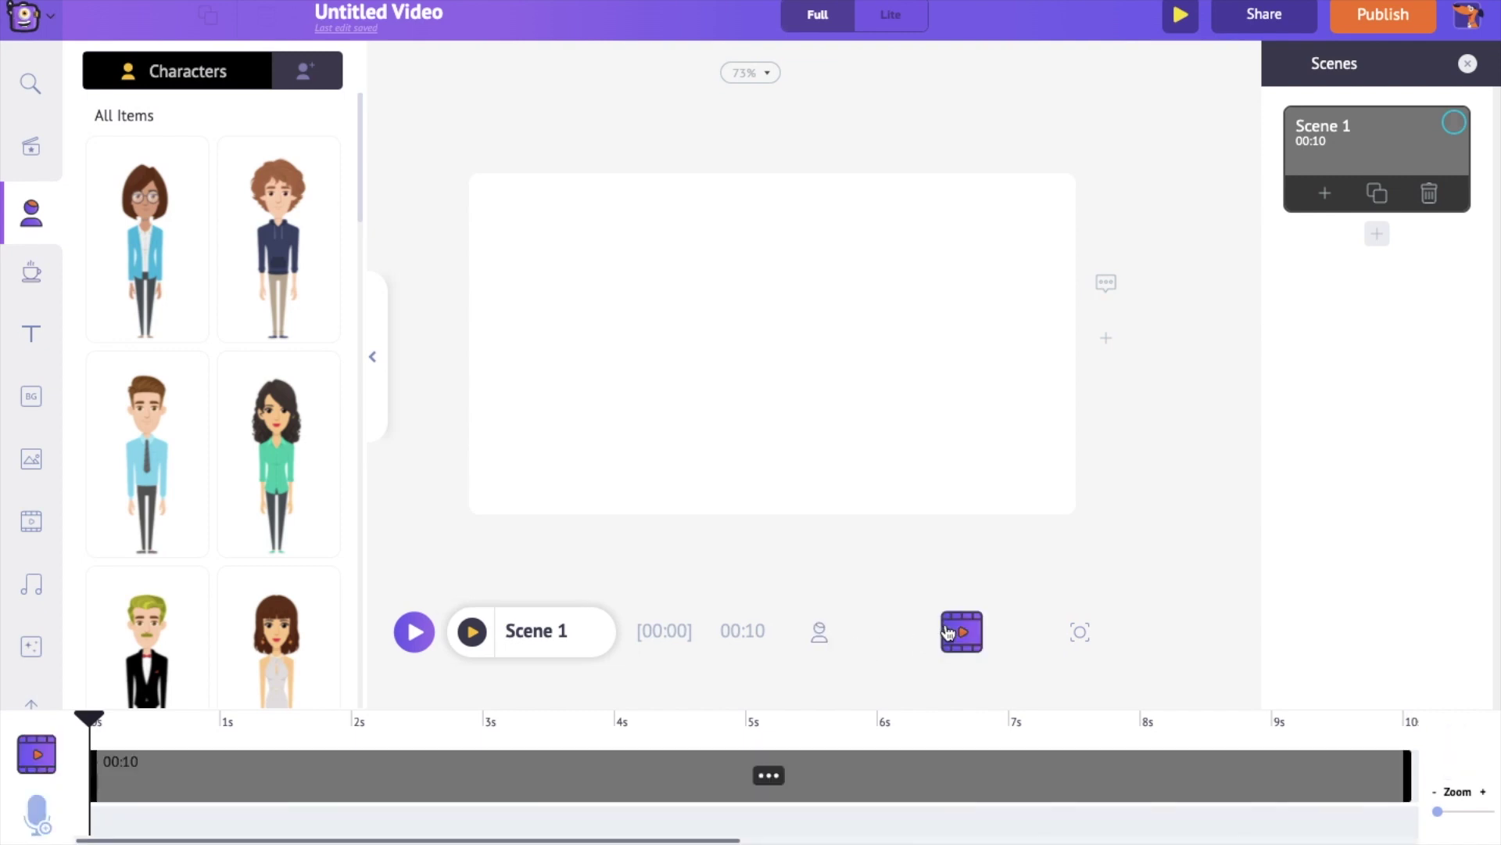
left_click(1079, 635)
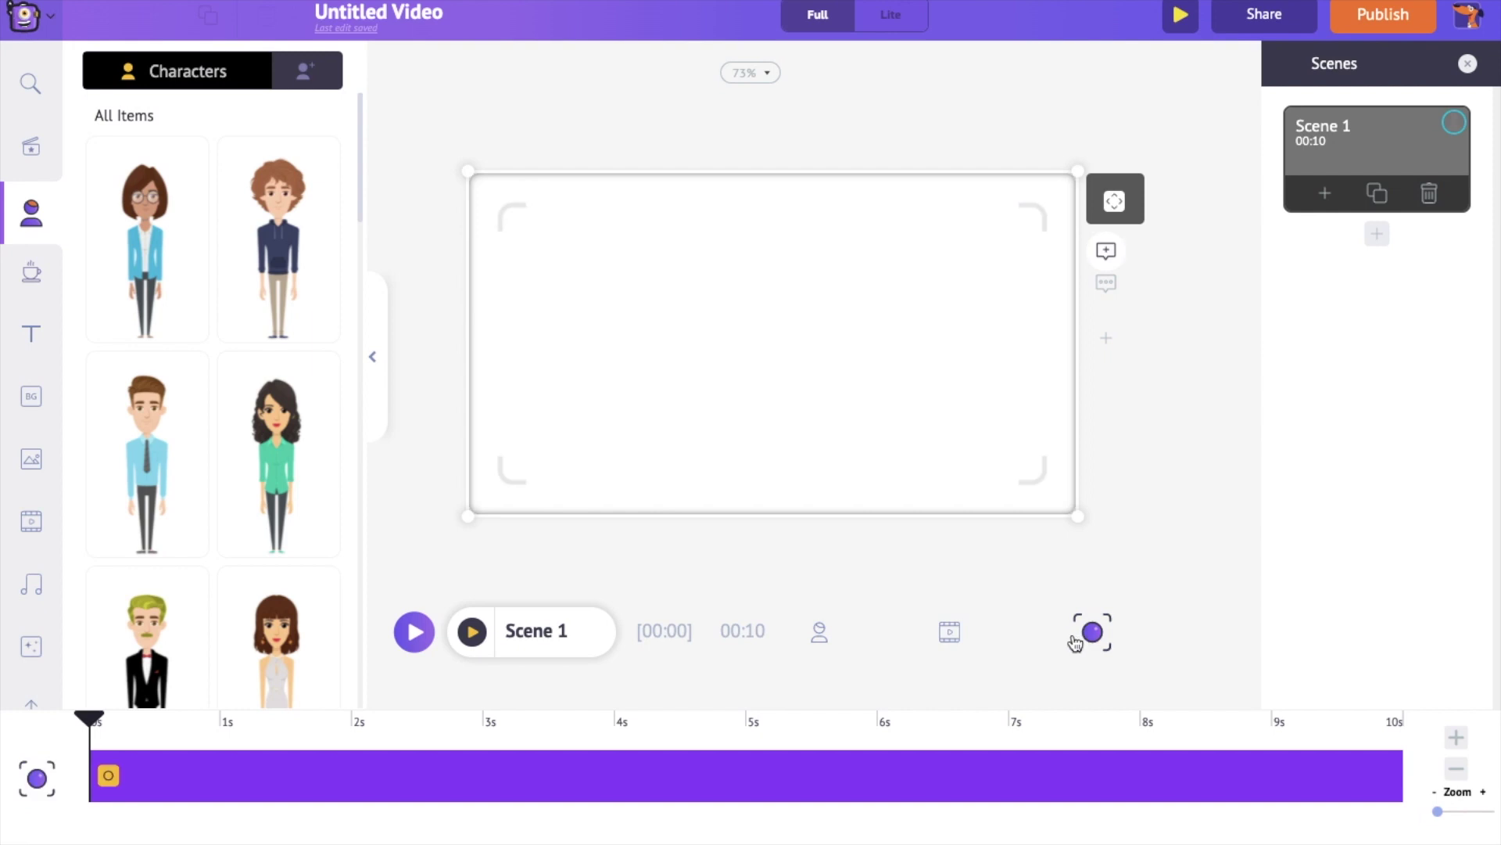
left_click(32, 274)
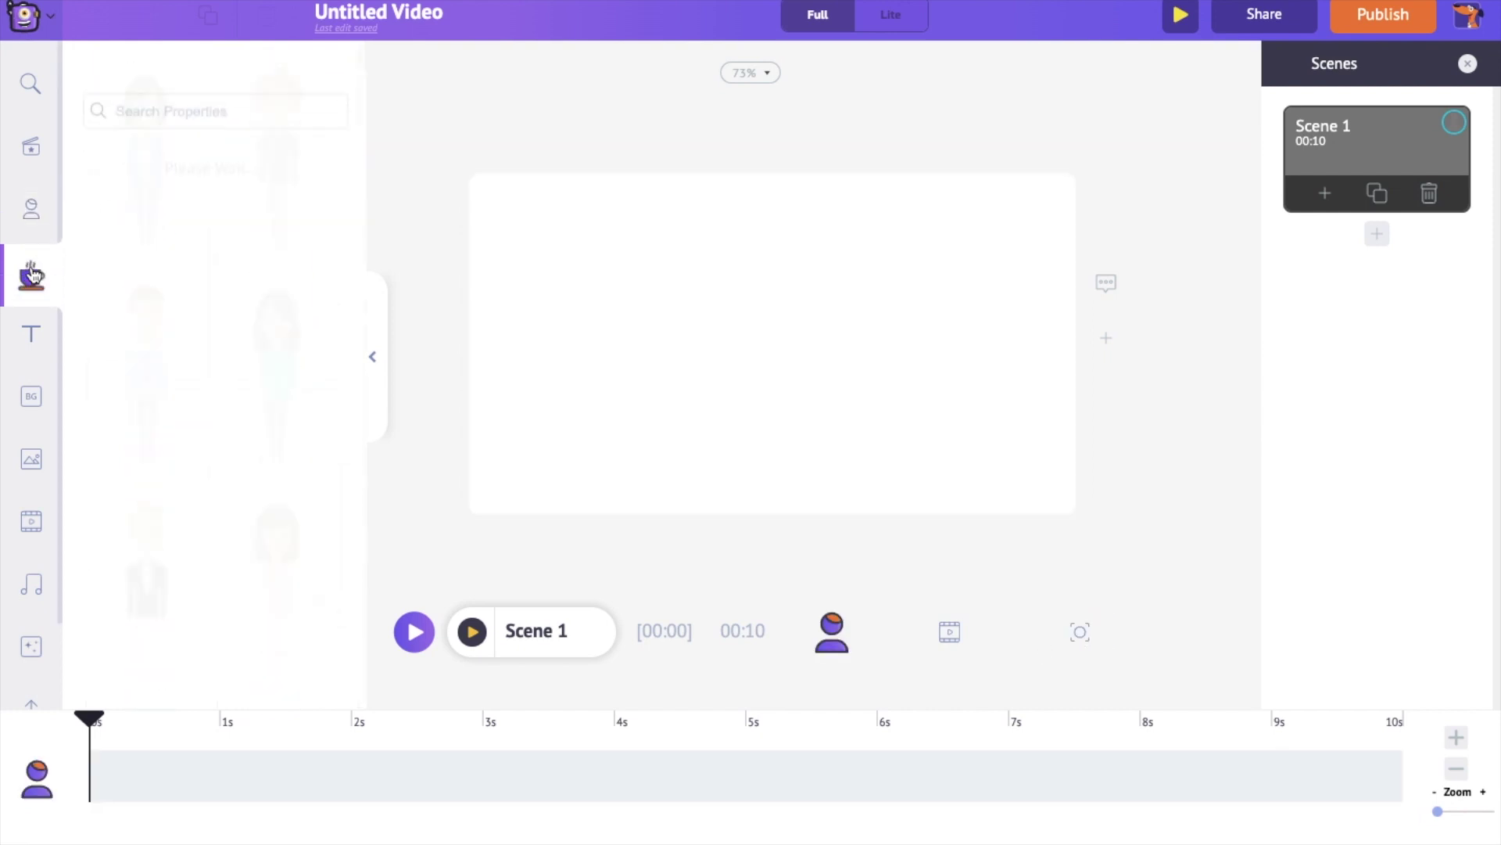
left_click(32, 334)
left_click(31, 588)
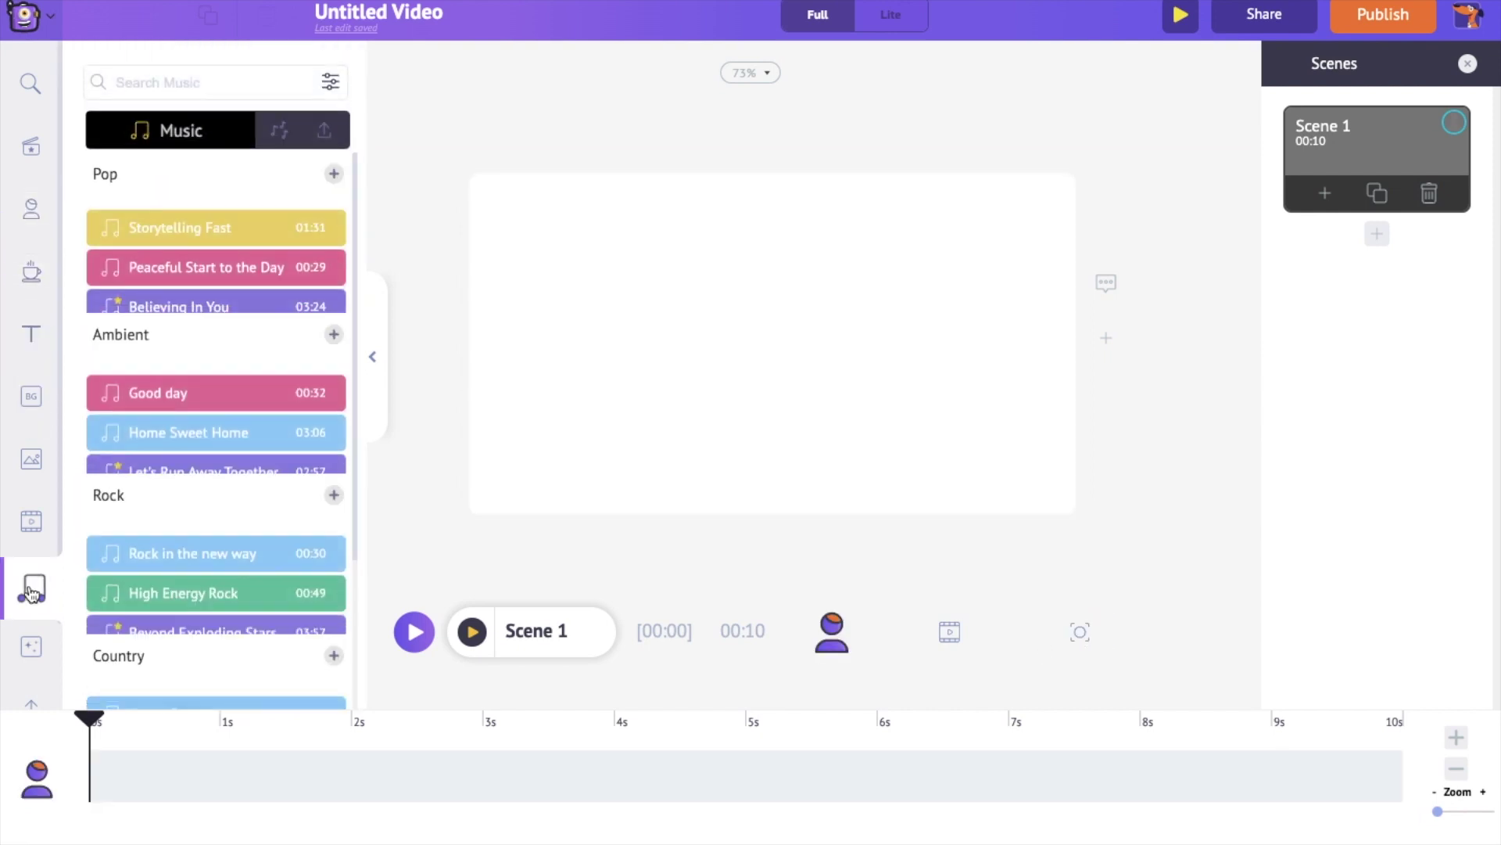
left_click(24, 217)
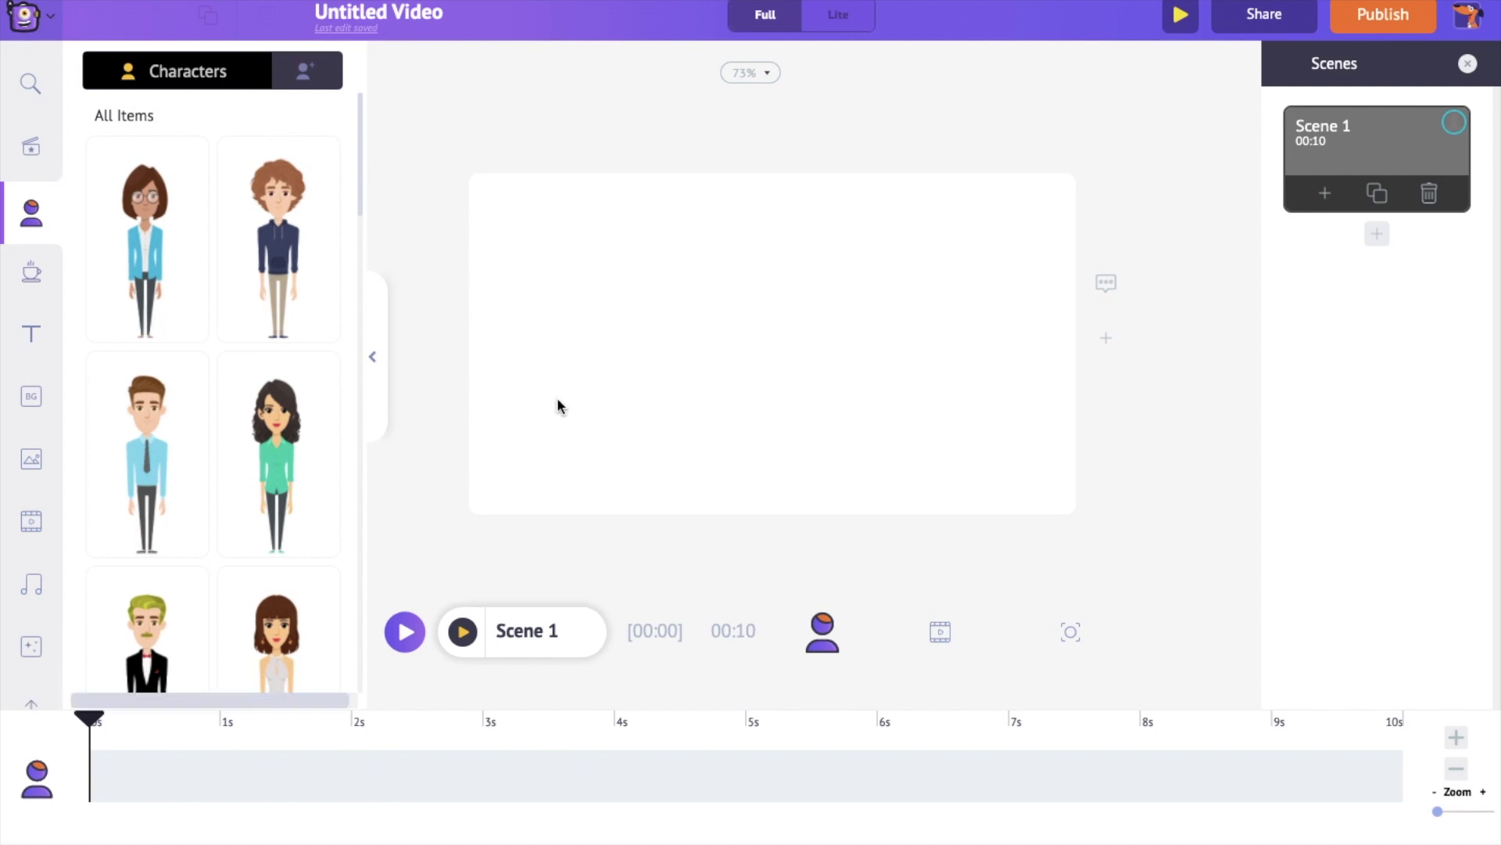
Step: Search backgrounds for 'market' and apply the cartoon market-stall scene
left_click(31, 397)
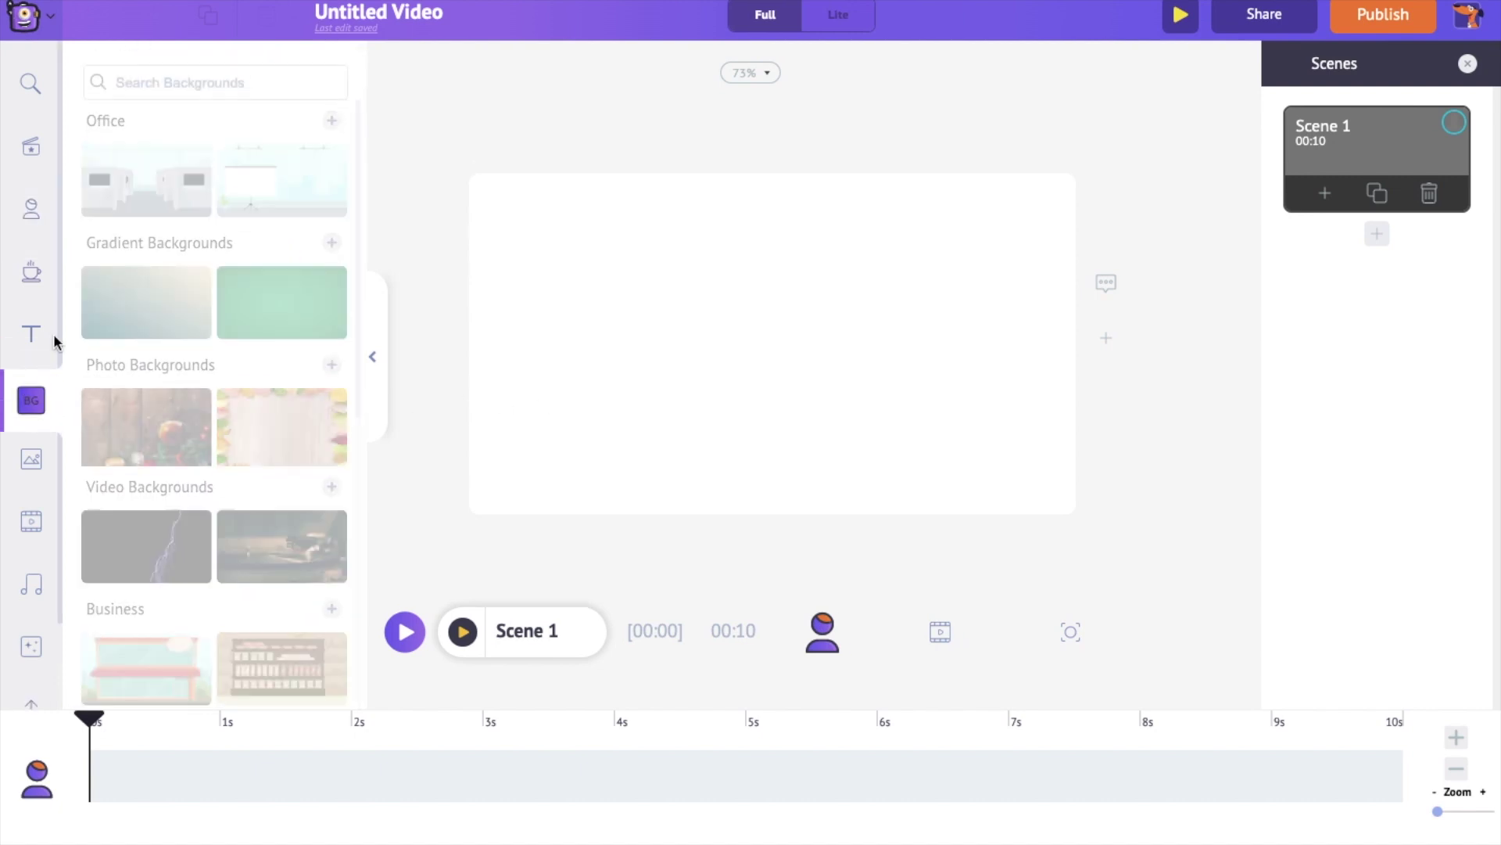
left_click(130, 87)
type("ma")
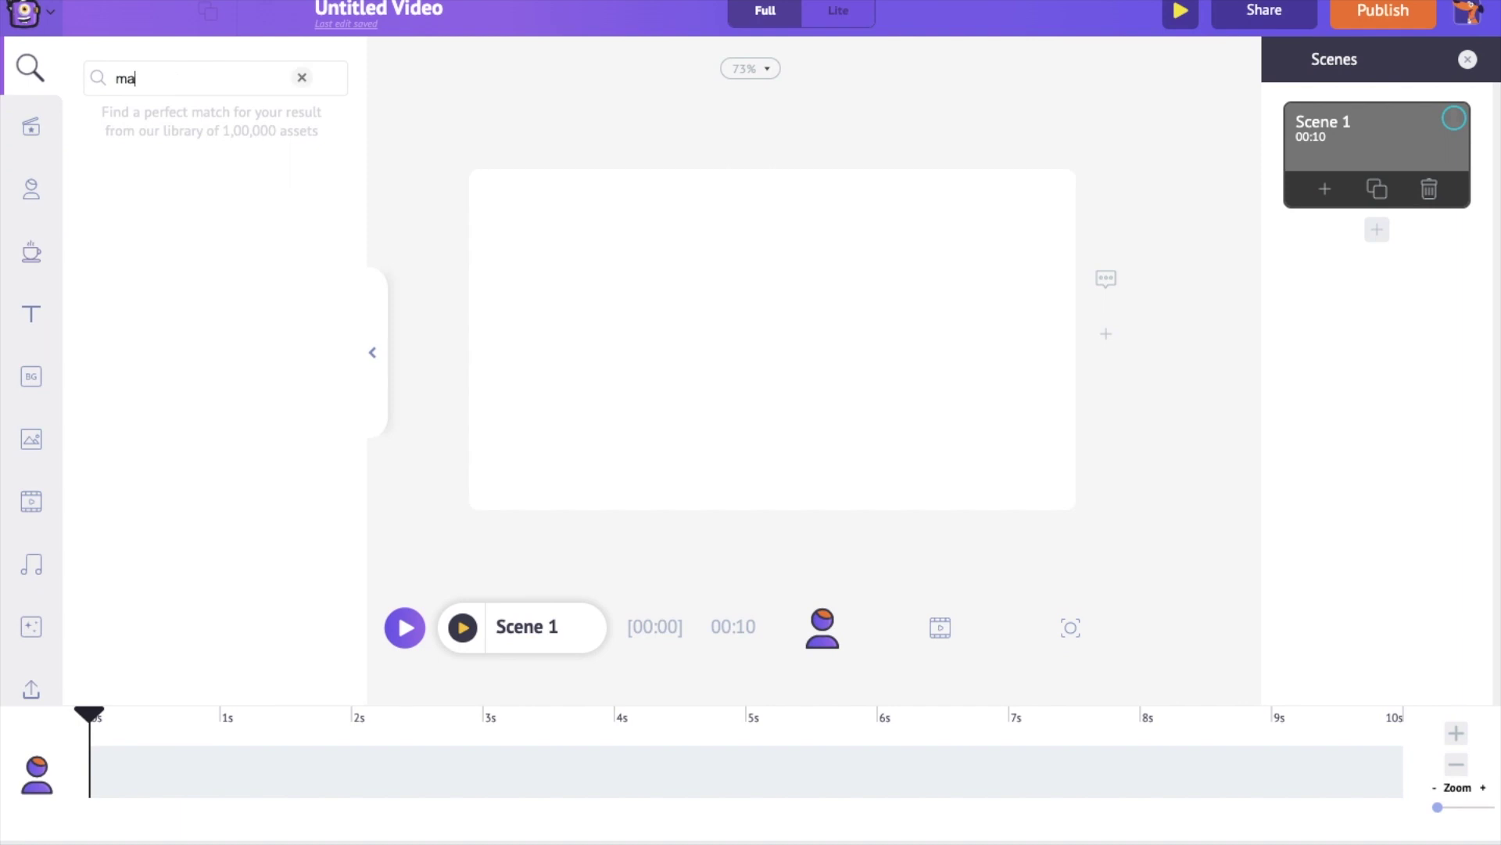
key("Return")
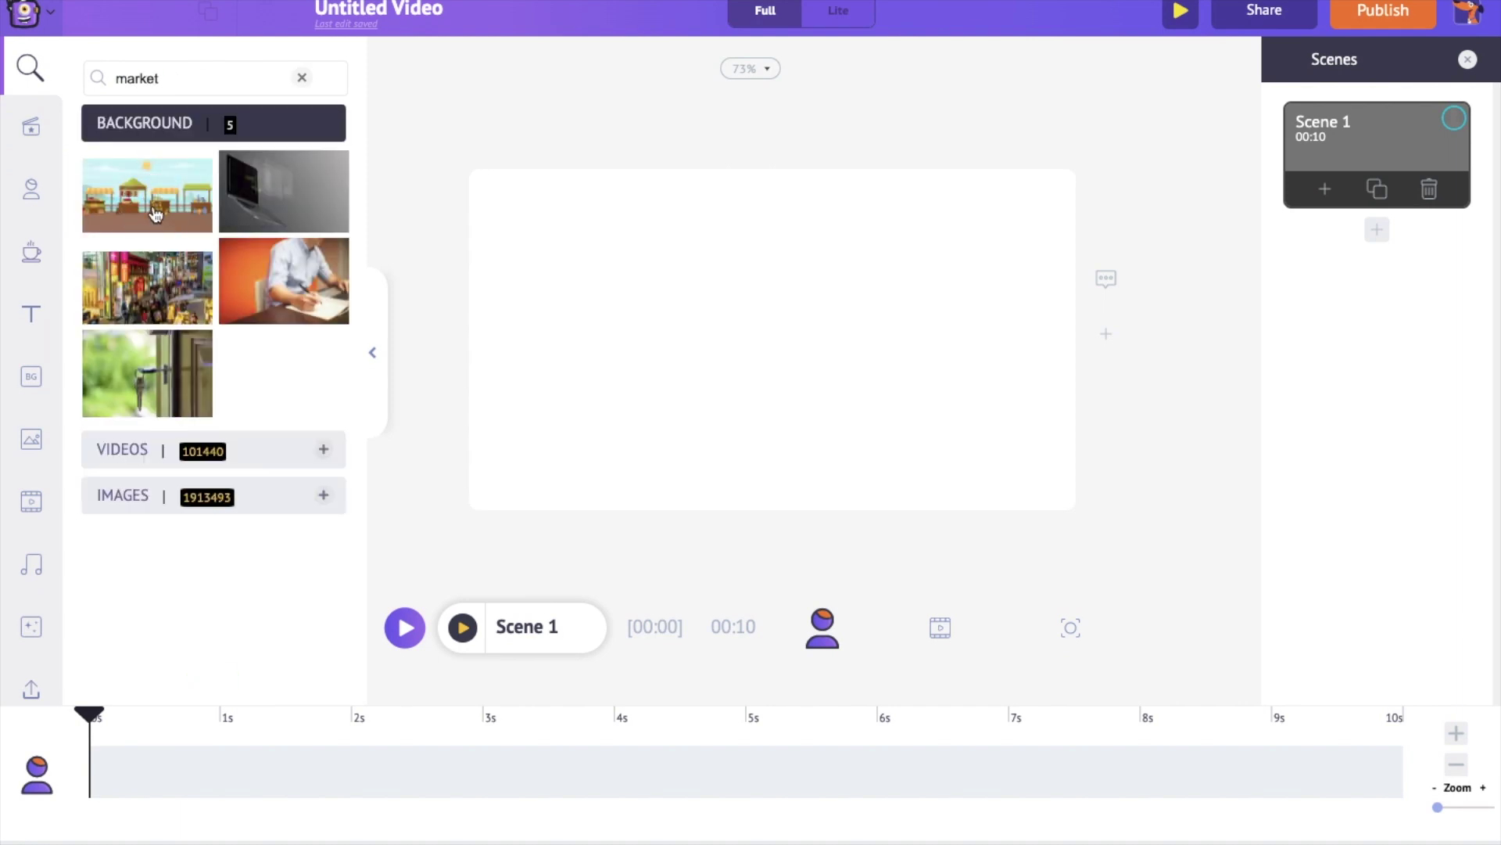
left_click(156, 214)
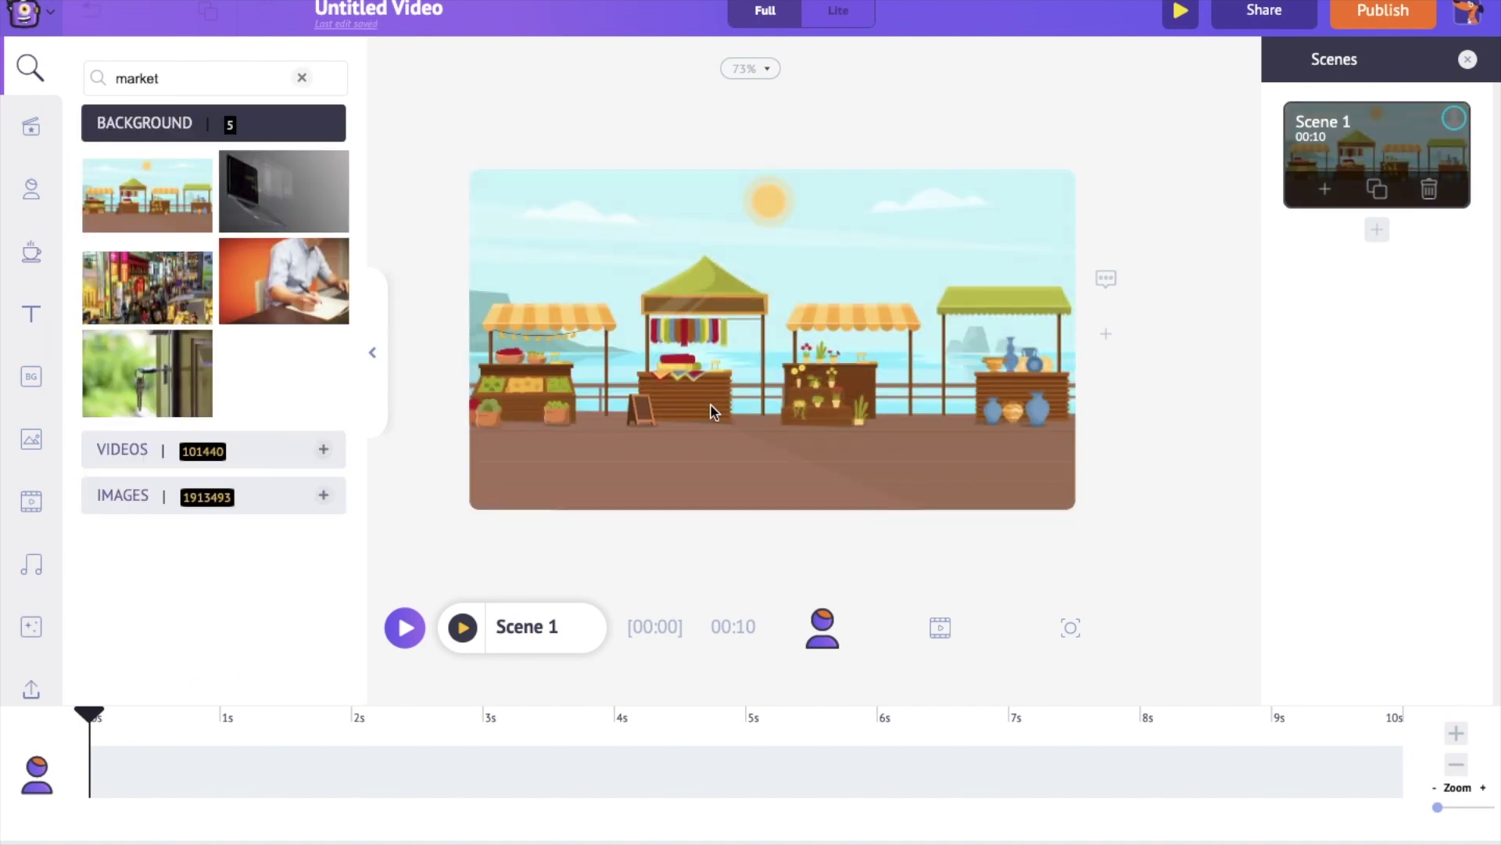
Step: Browse the characters library
left_click(27, 187)
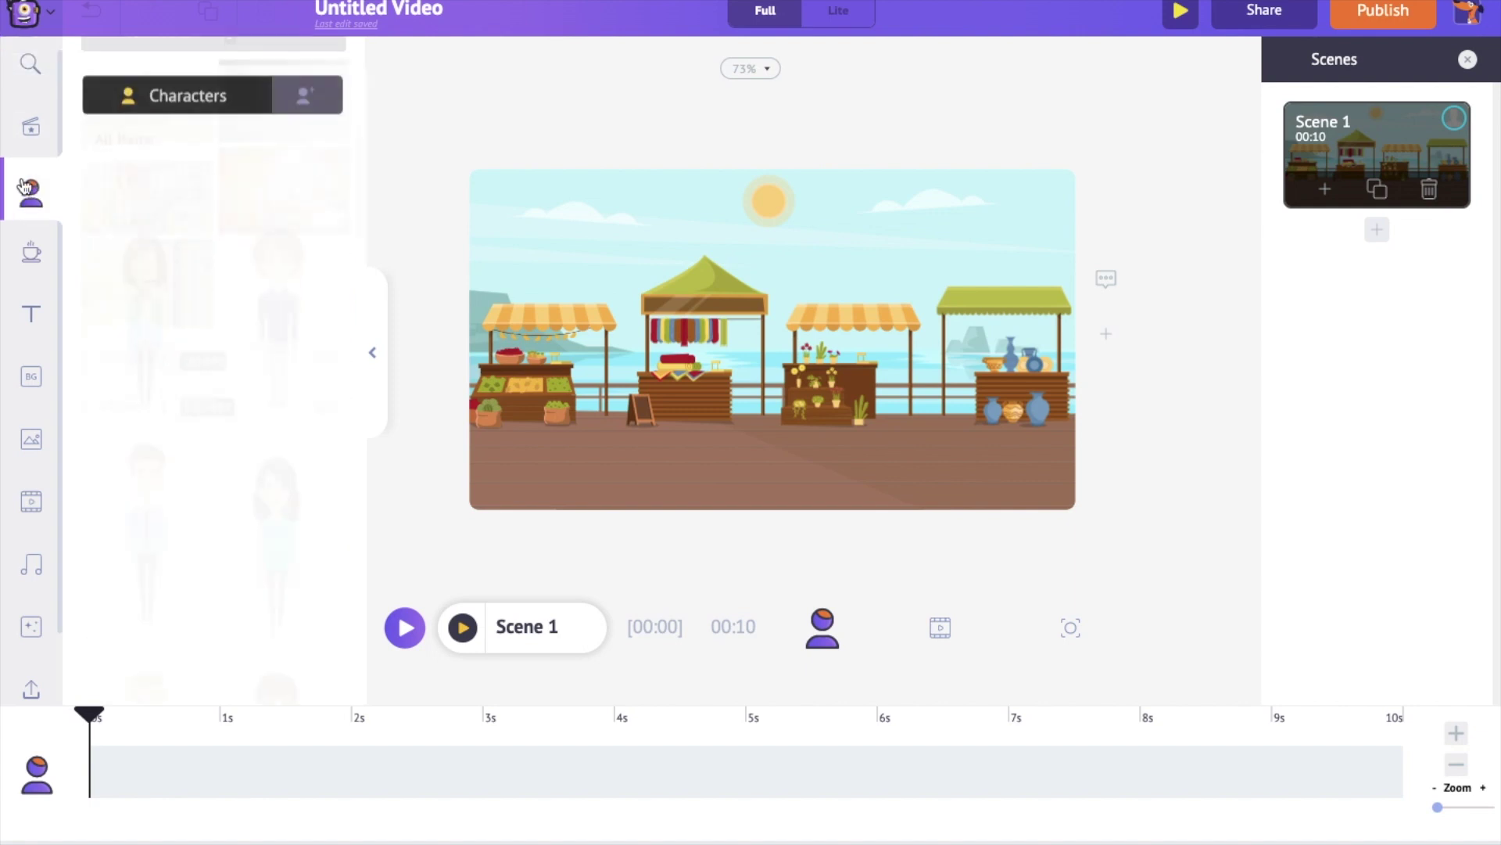
scroll(287, 291, "down", 12)
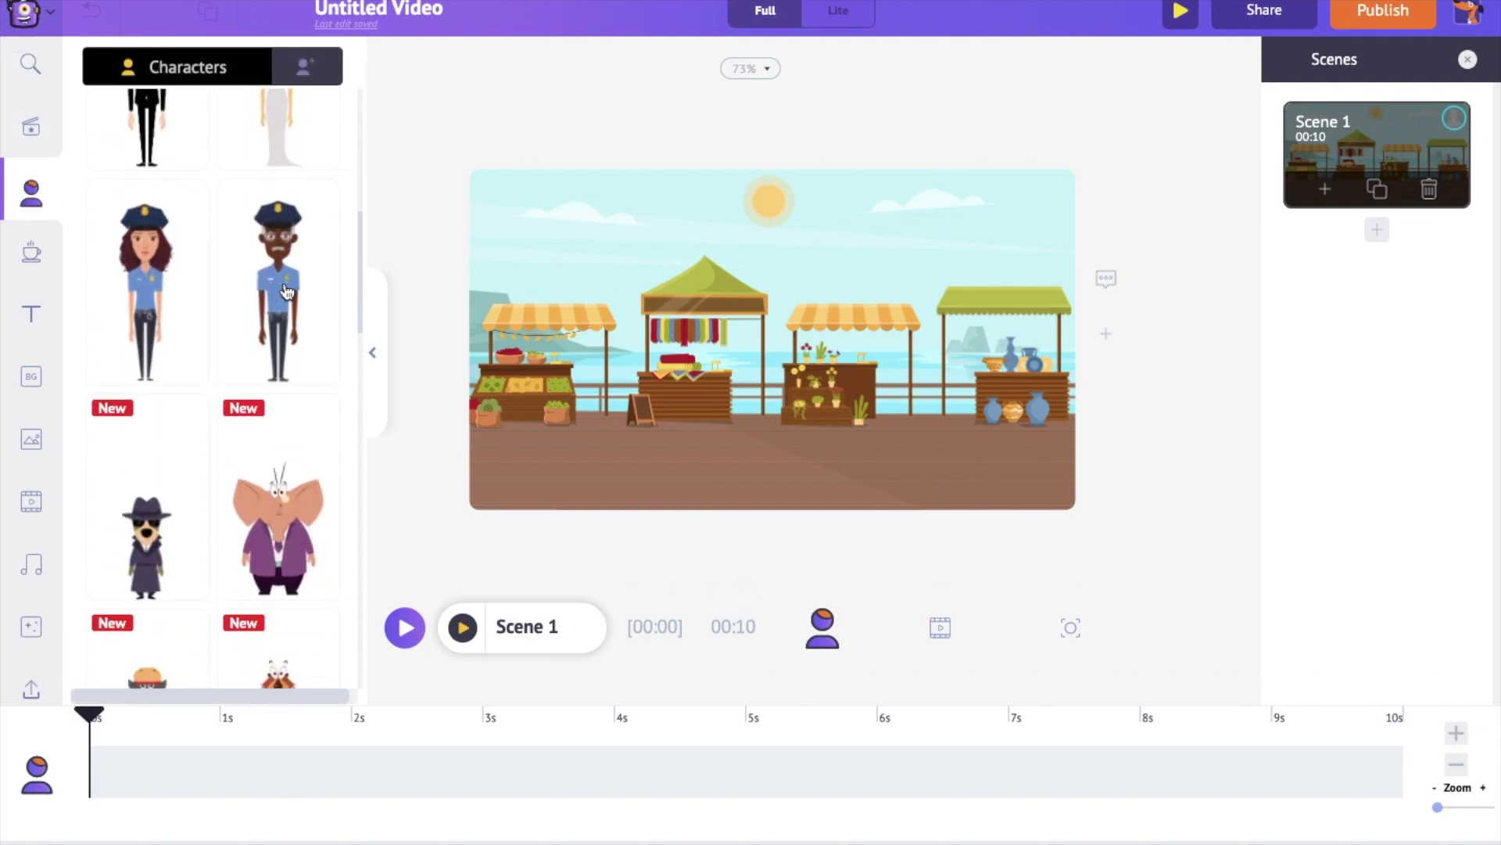
scroll(287, 292, "down", 10)
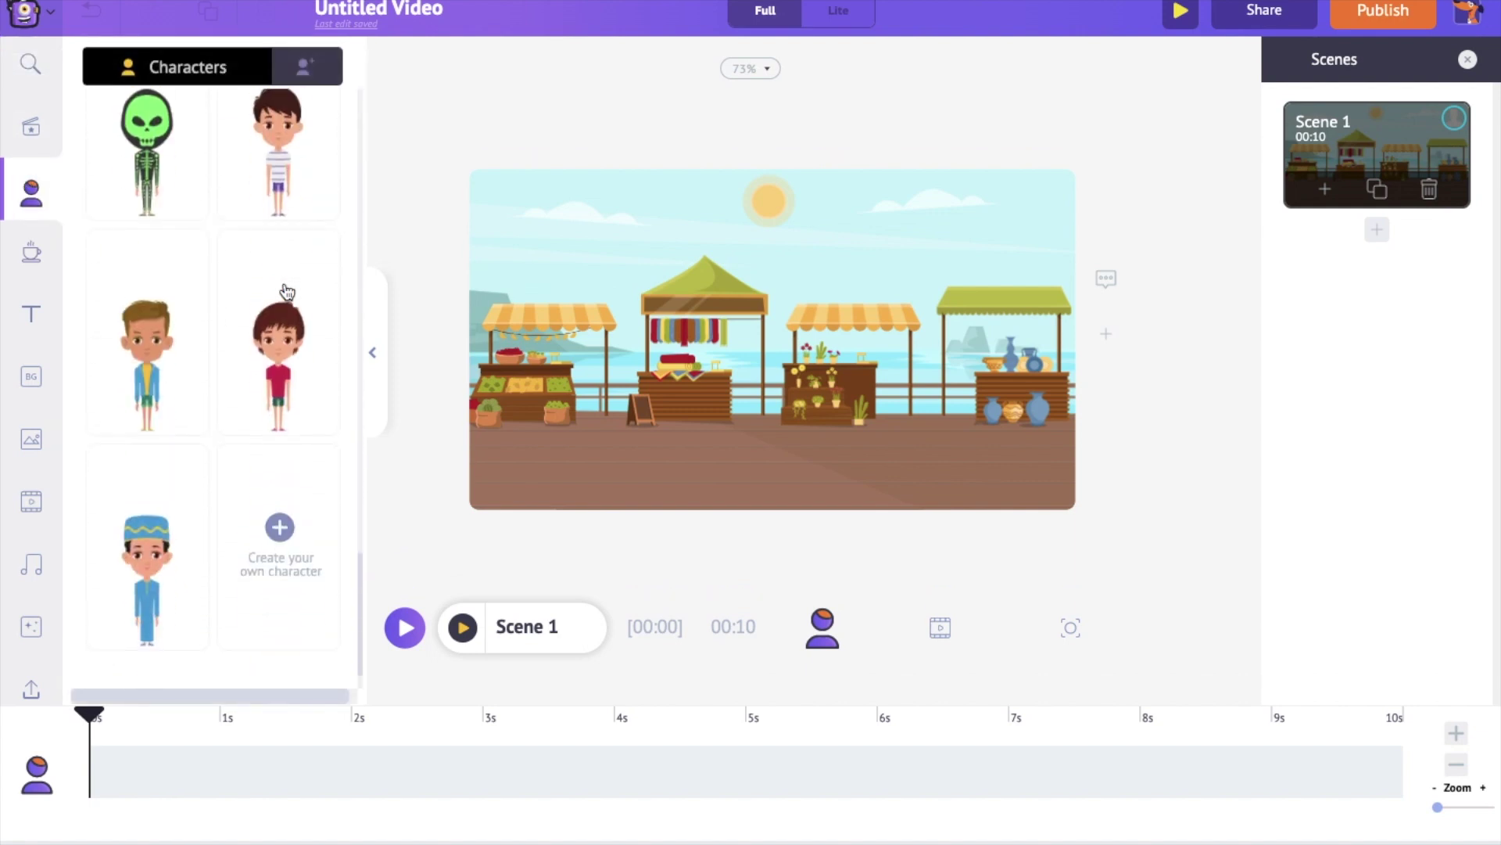
scroll(287, 292, "up", 15)
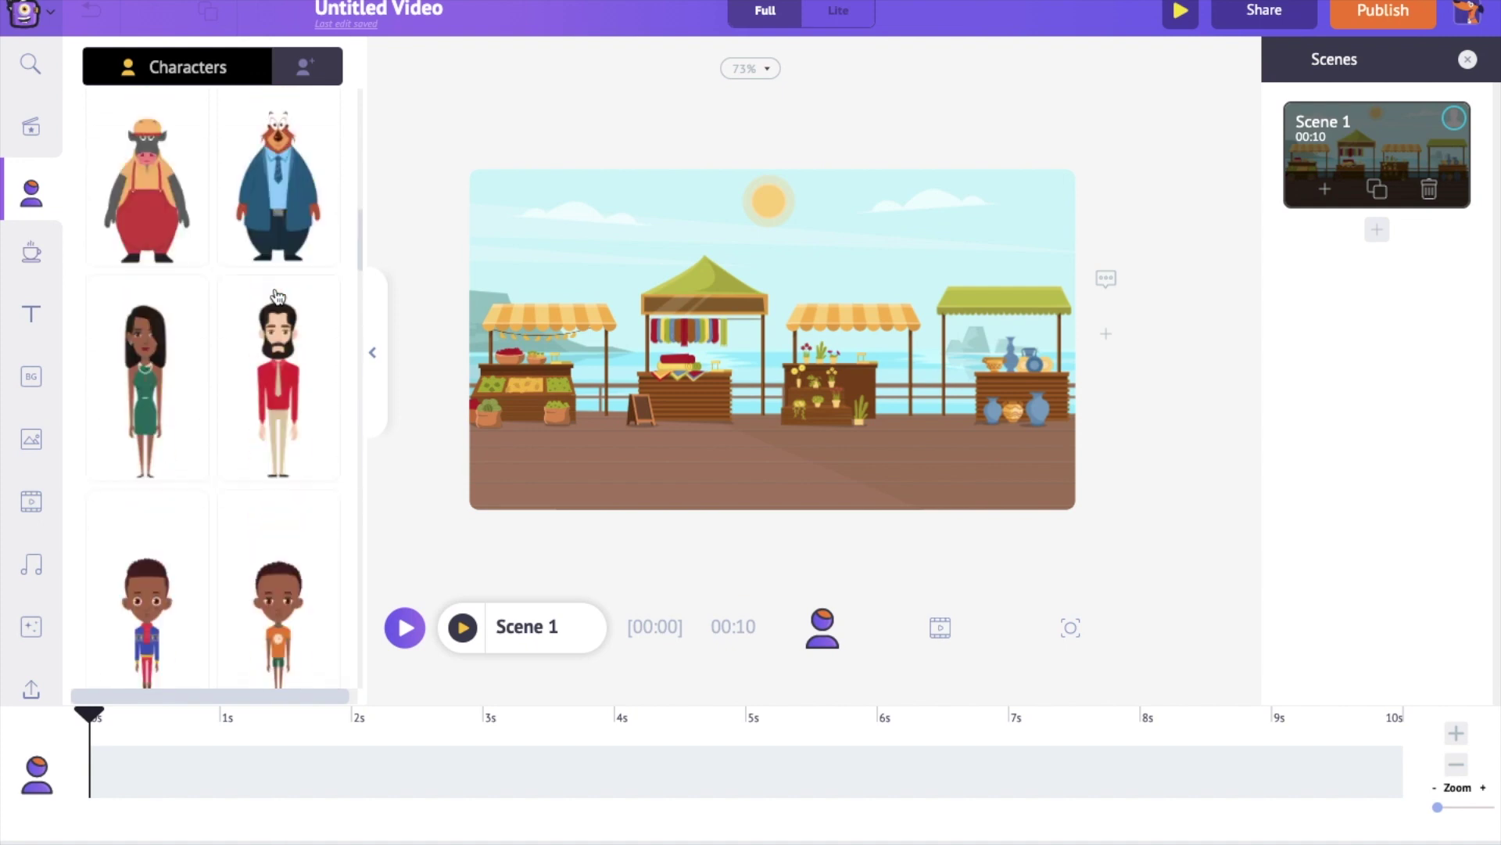
scroll(258, 267, "up", 3)
Step: Start a custom character from the He body type and young man with glasses
left_click(310, 67)
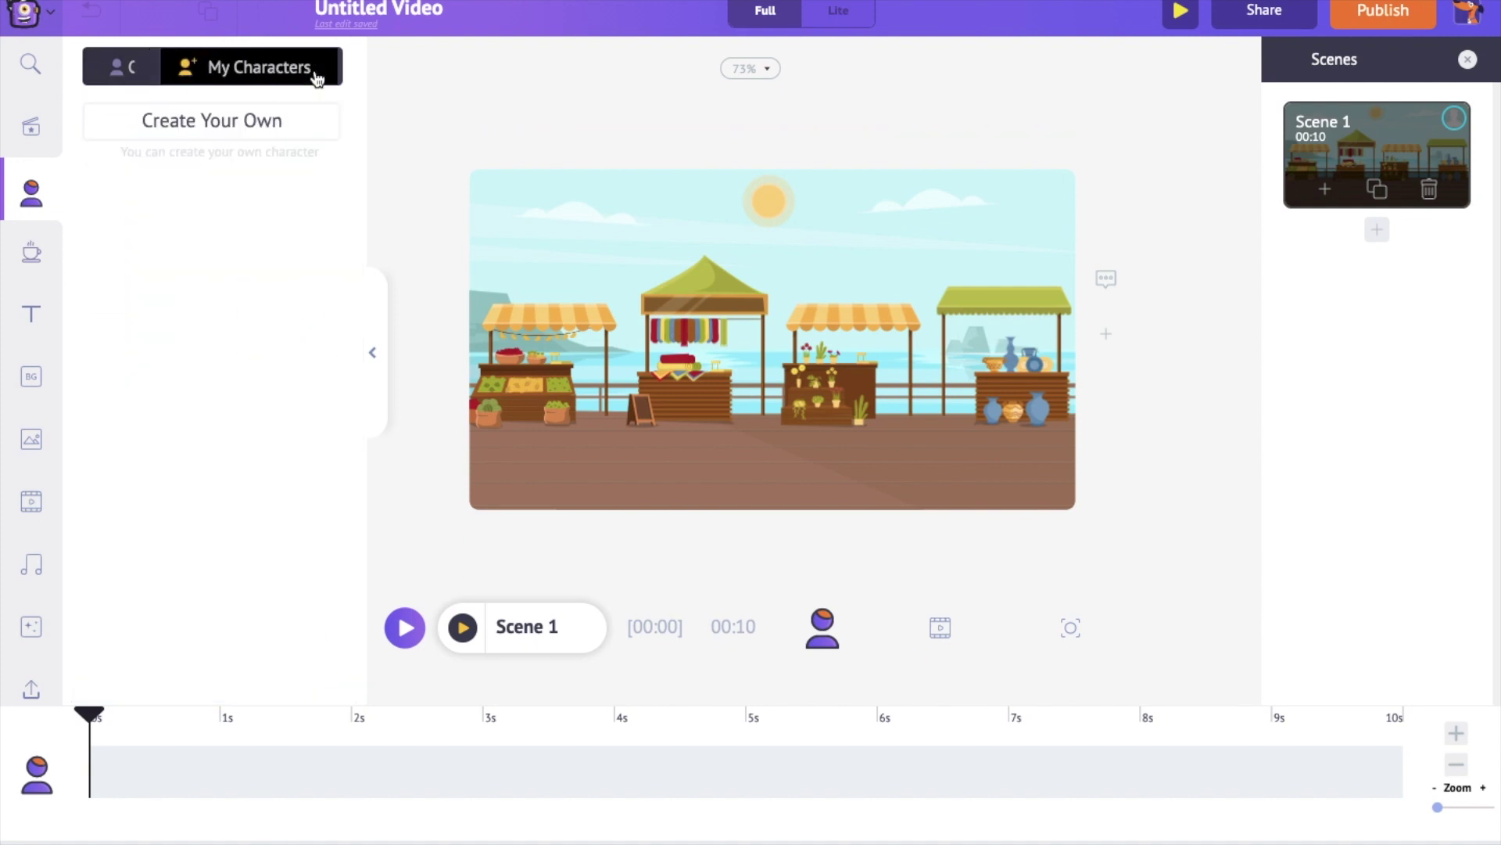
left_click(250, 117)
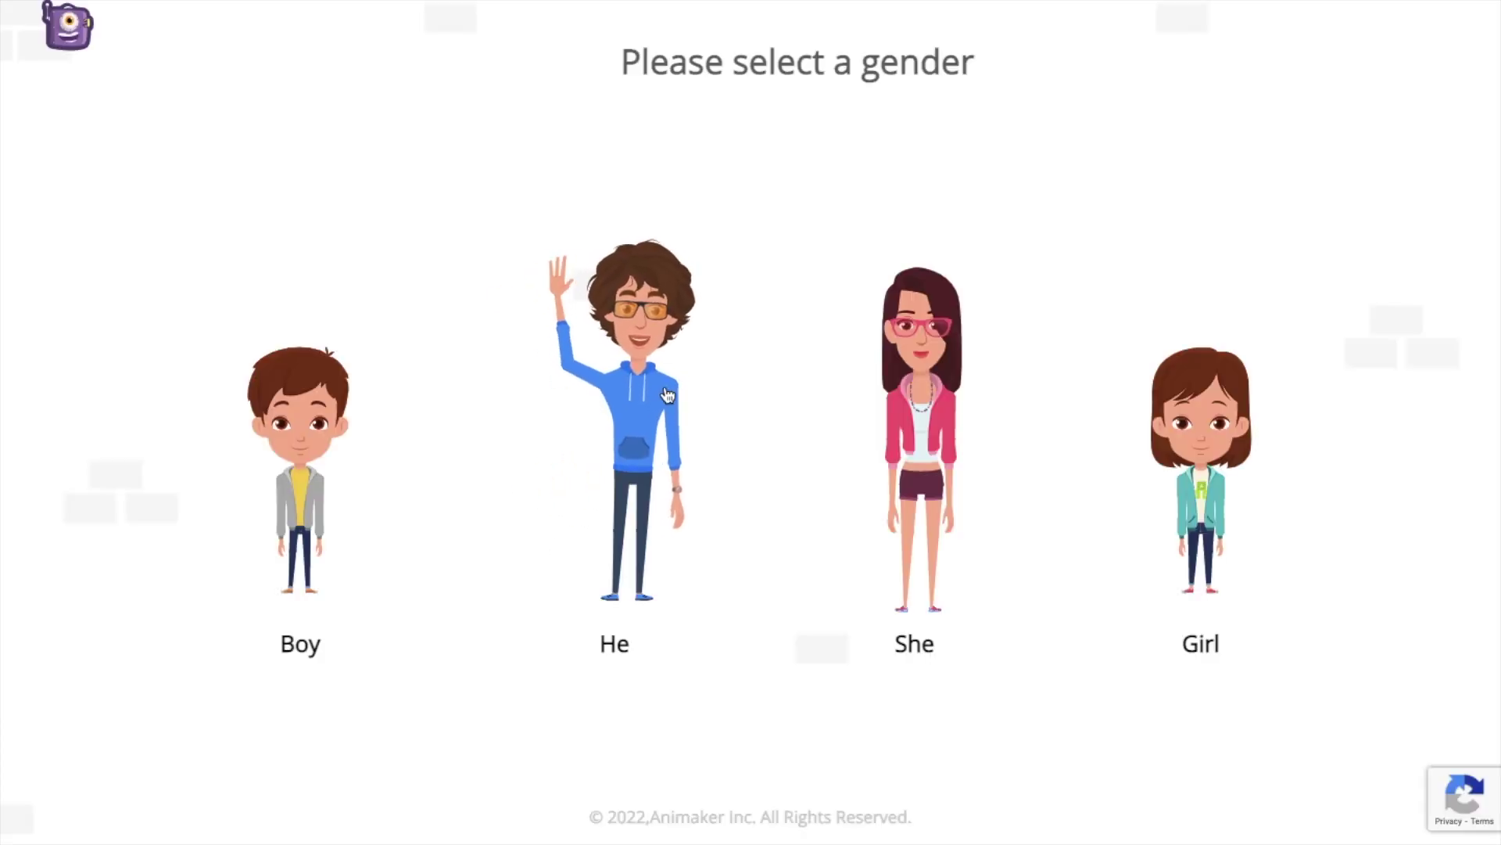
left_click(663, 383)
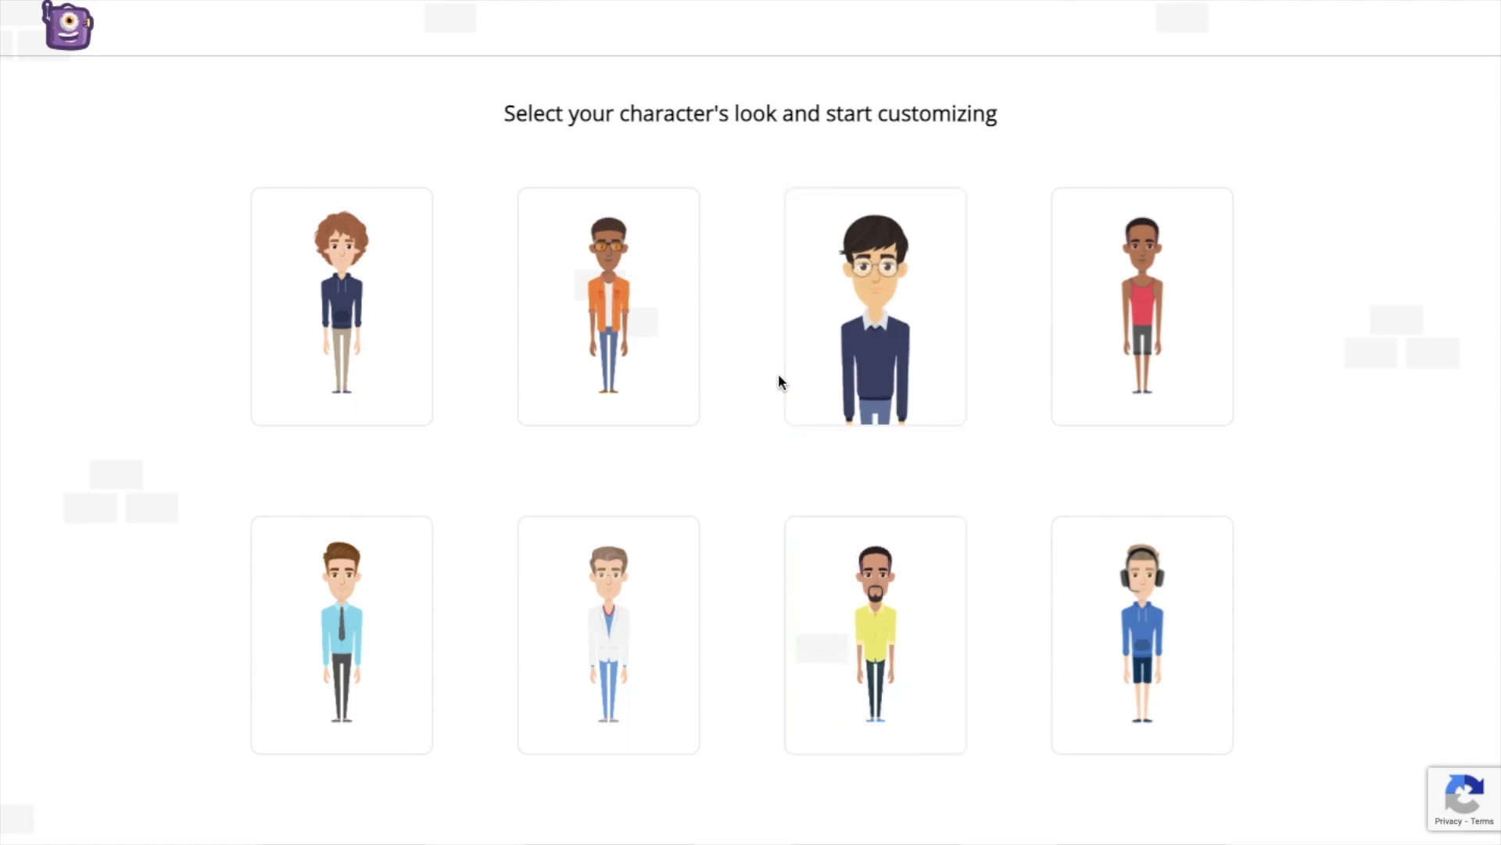
left_click(896, 317)
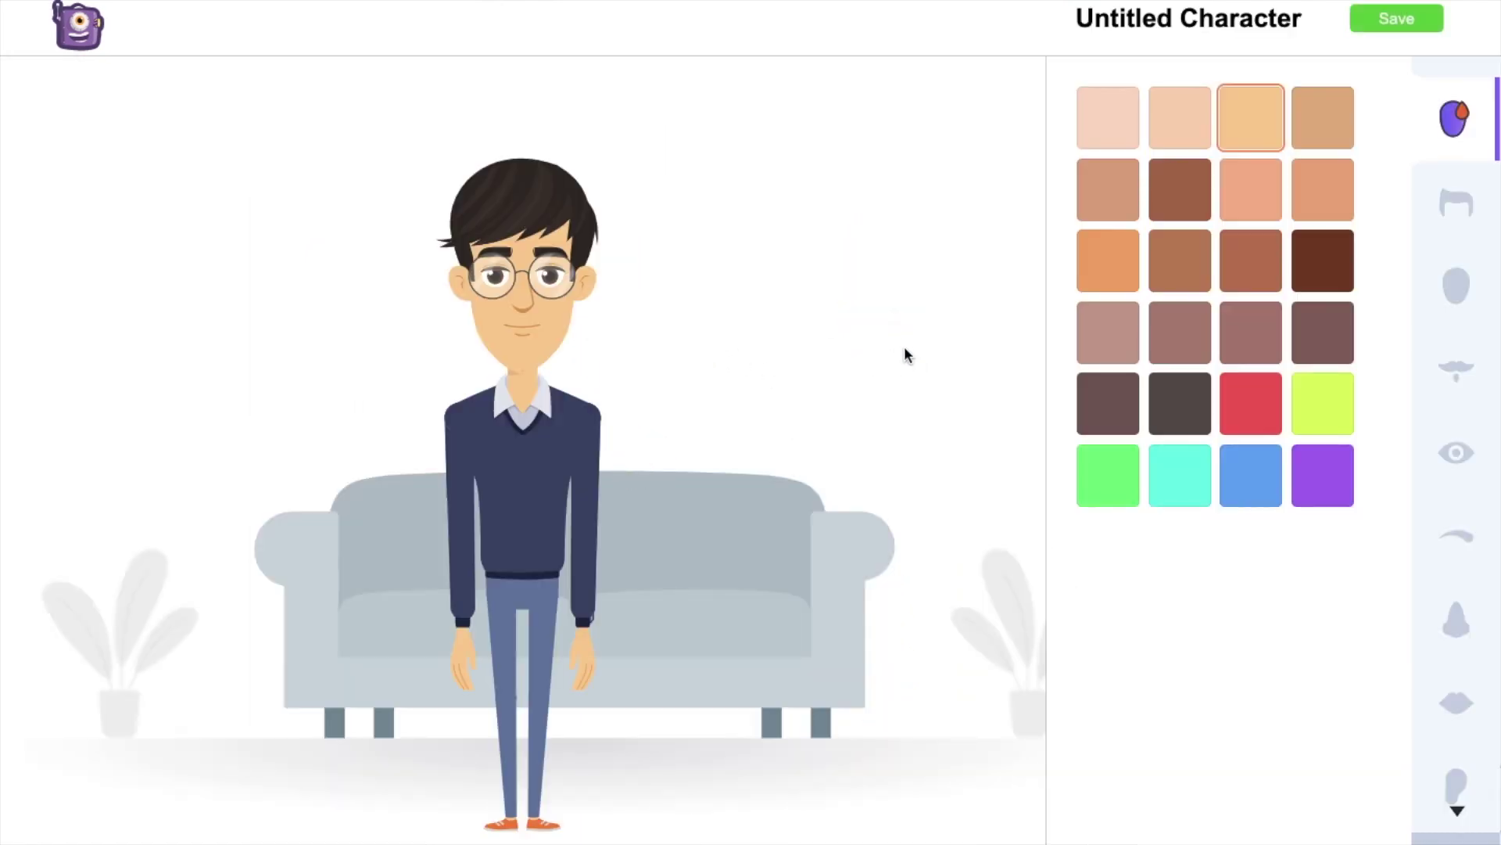
Step: Recolour the character's hair brown and pick a different face shape
left_click(1456, 203)
left_click(1326, 109)
left_click(1198, 377)
left_click(1267, 225)
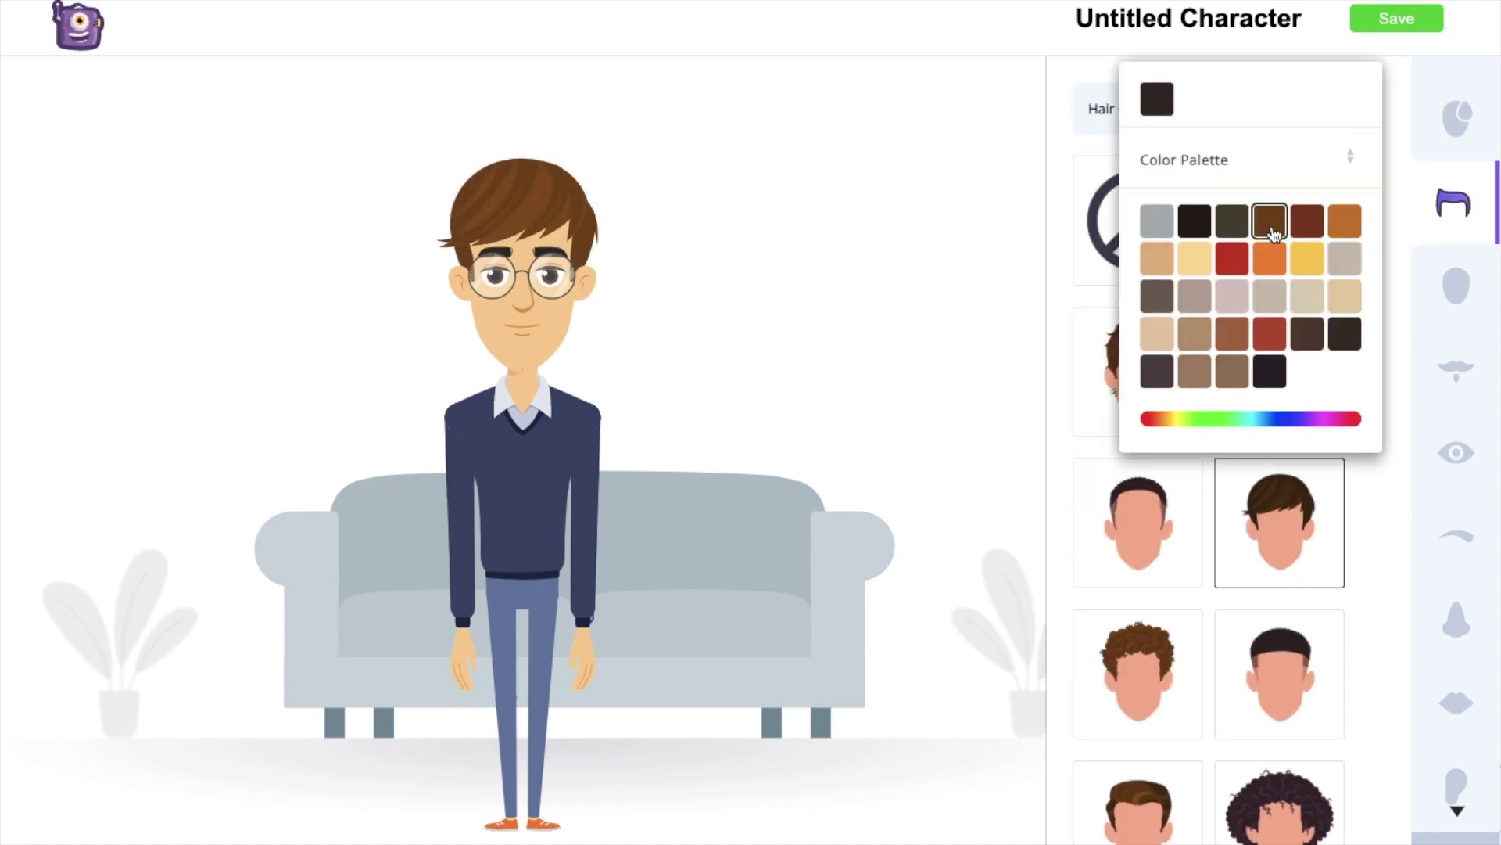
left_click(1463, 313)
scroll(1244, 486, "down", 2)
left_click(1133, 378)
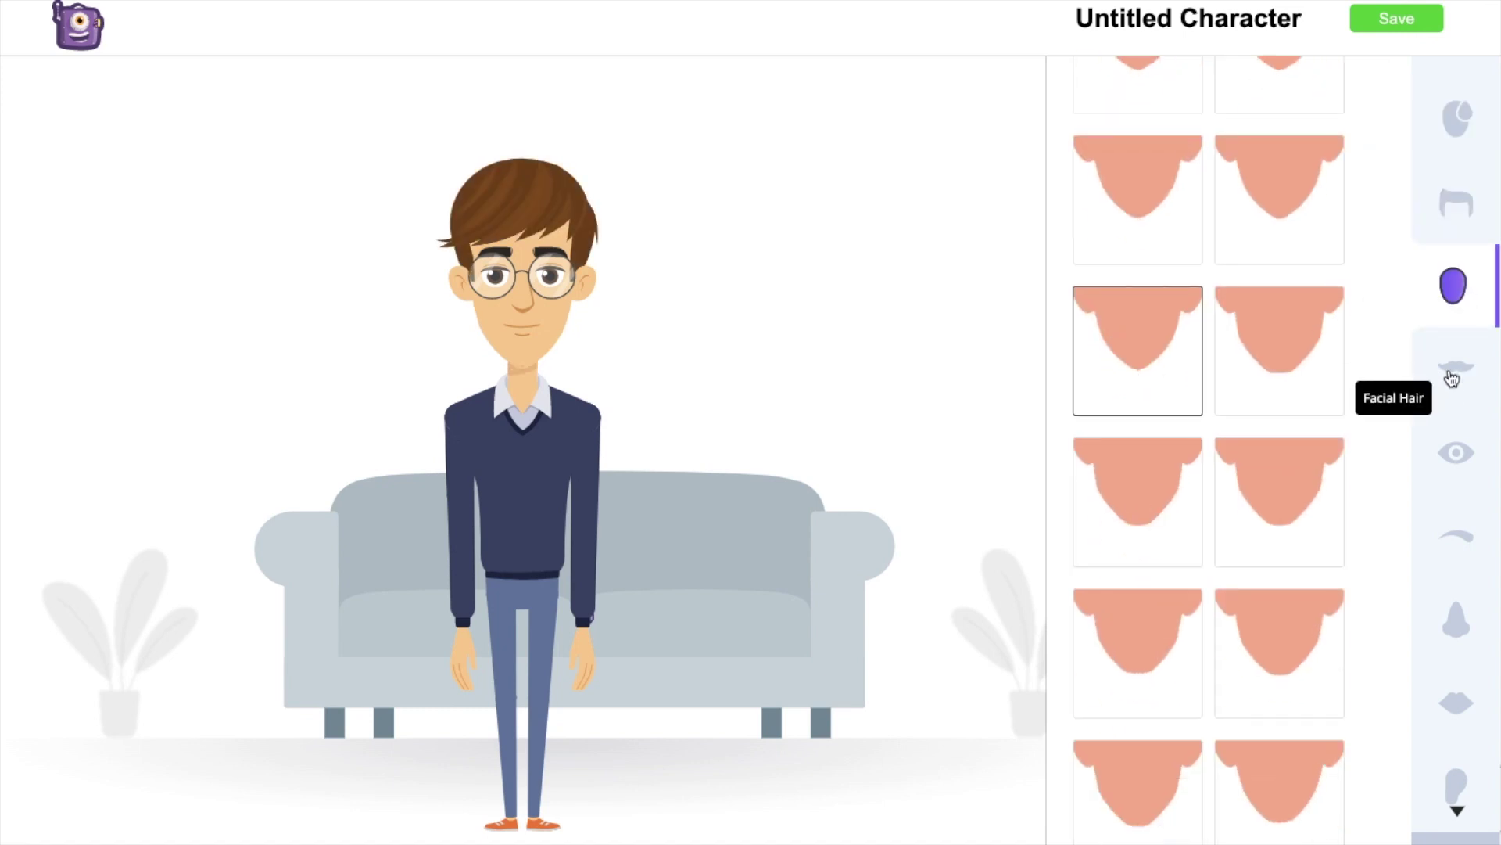
left_click(1453, 368)
scroll(1457, 513, "down", 3)
Step: Dress the character in a blue polo outfit
left_click(1453, 460)
scroll(1327, 409, "down", 10)
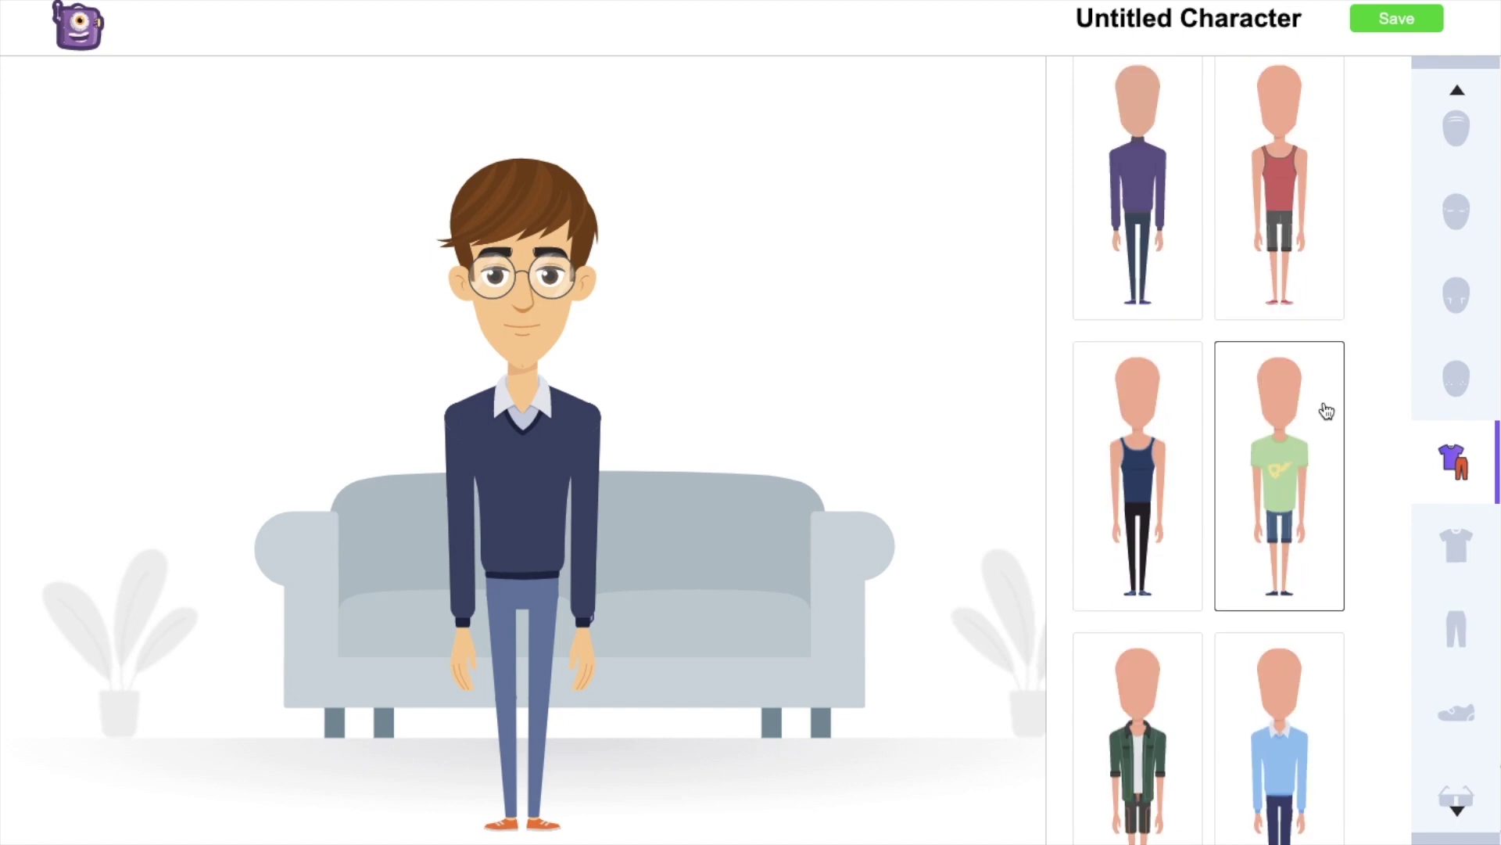
left_click(1318, 421)
scroll(1319, 421, "down", 10)
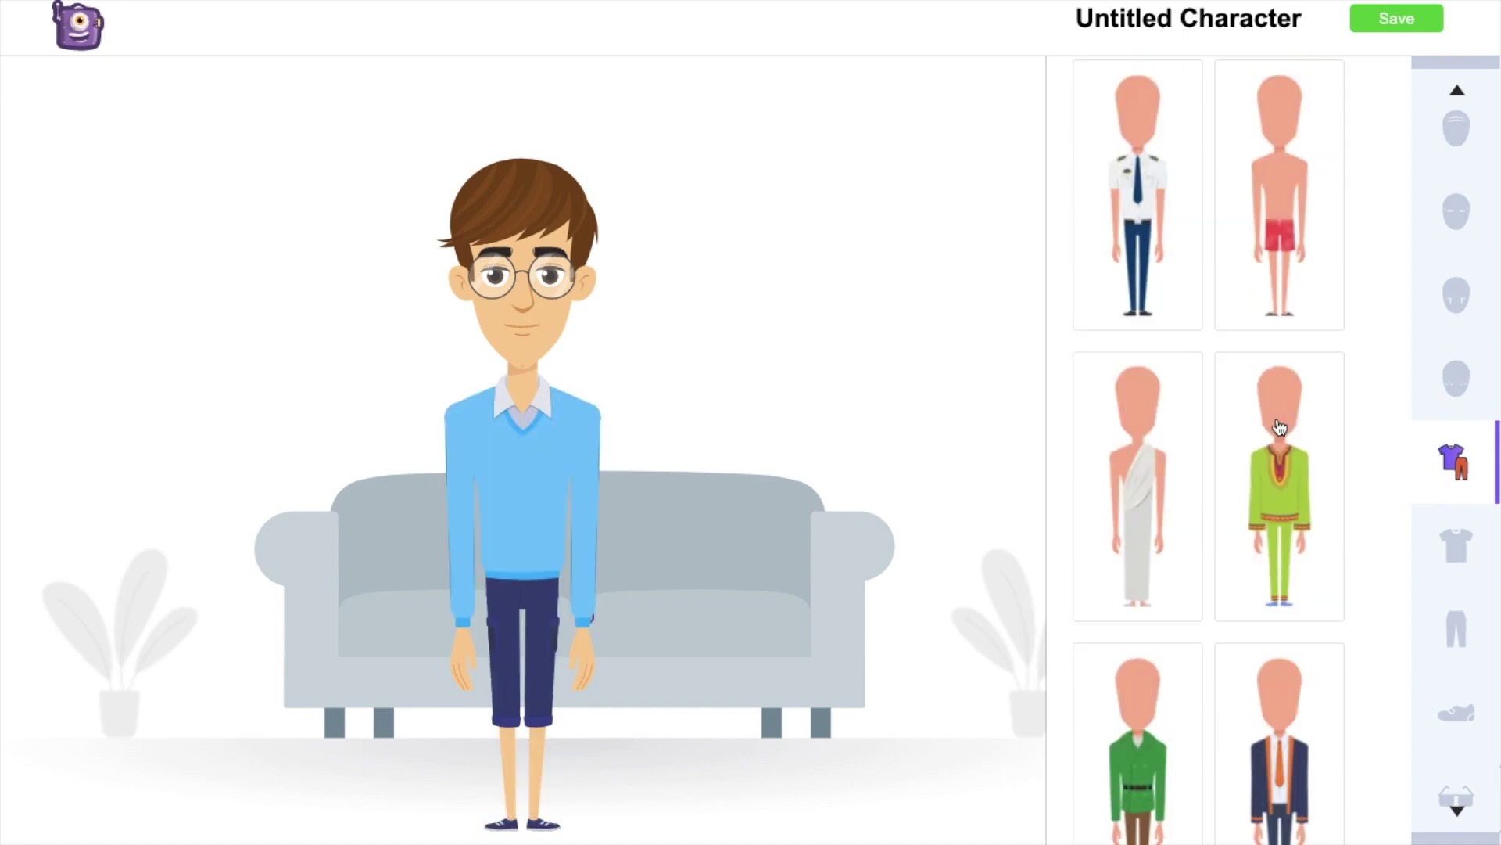
left_click(1149, 461)
scroll(1441, 537, "down", 2)
Step: Add blue-framed glasses, save the character, and show My Characters
left_click(1453, 623)
left_click(1138, 674)
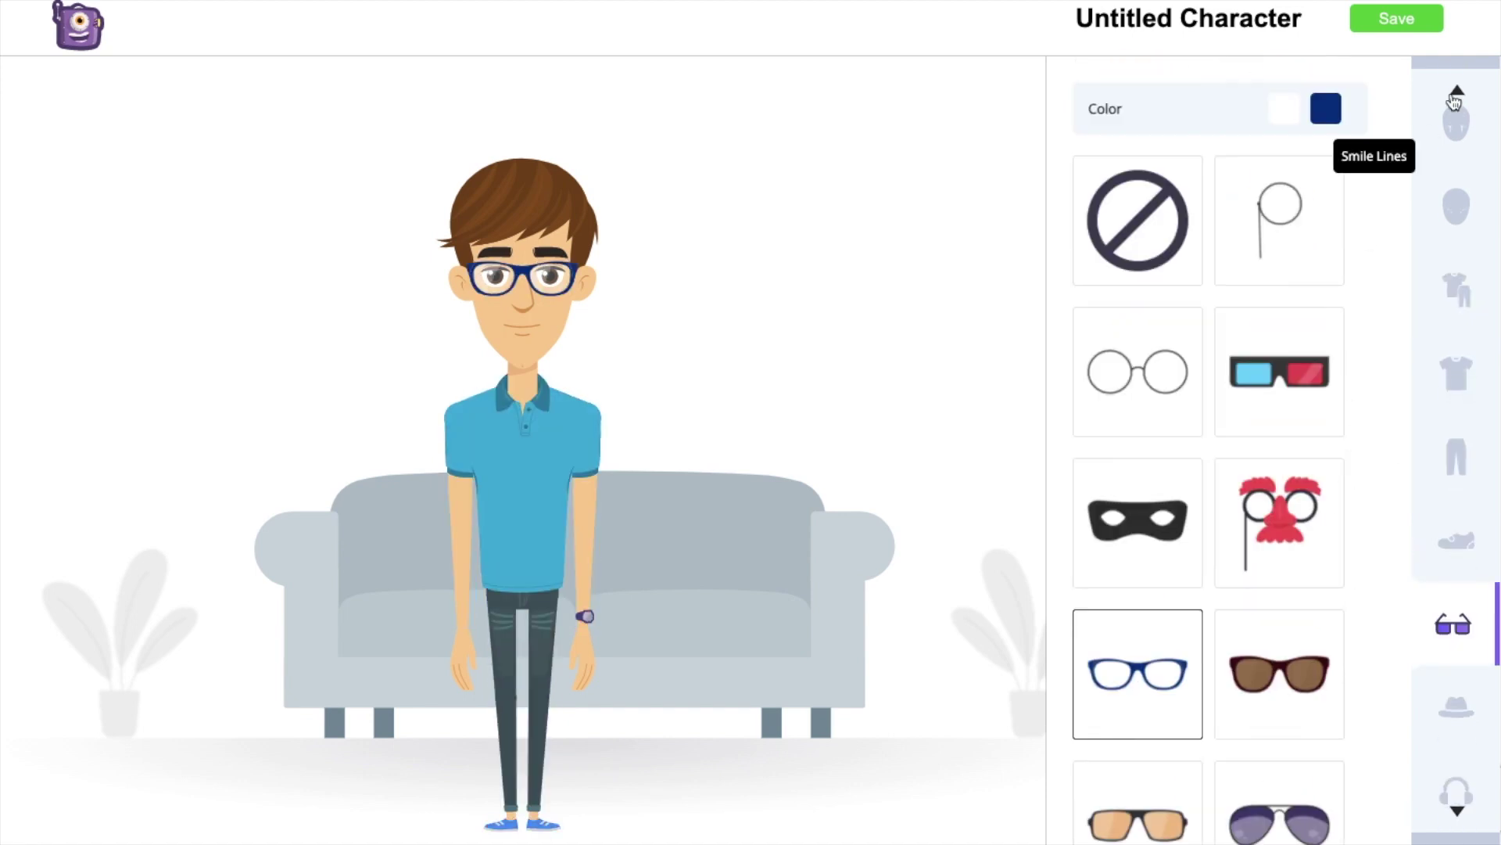
left_click(1399, 22)
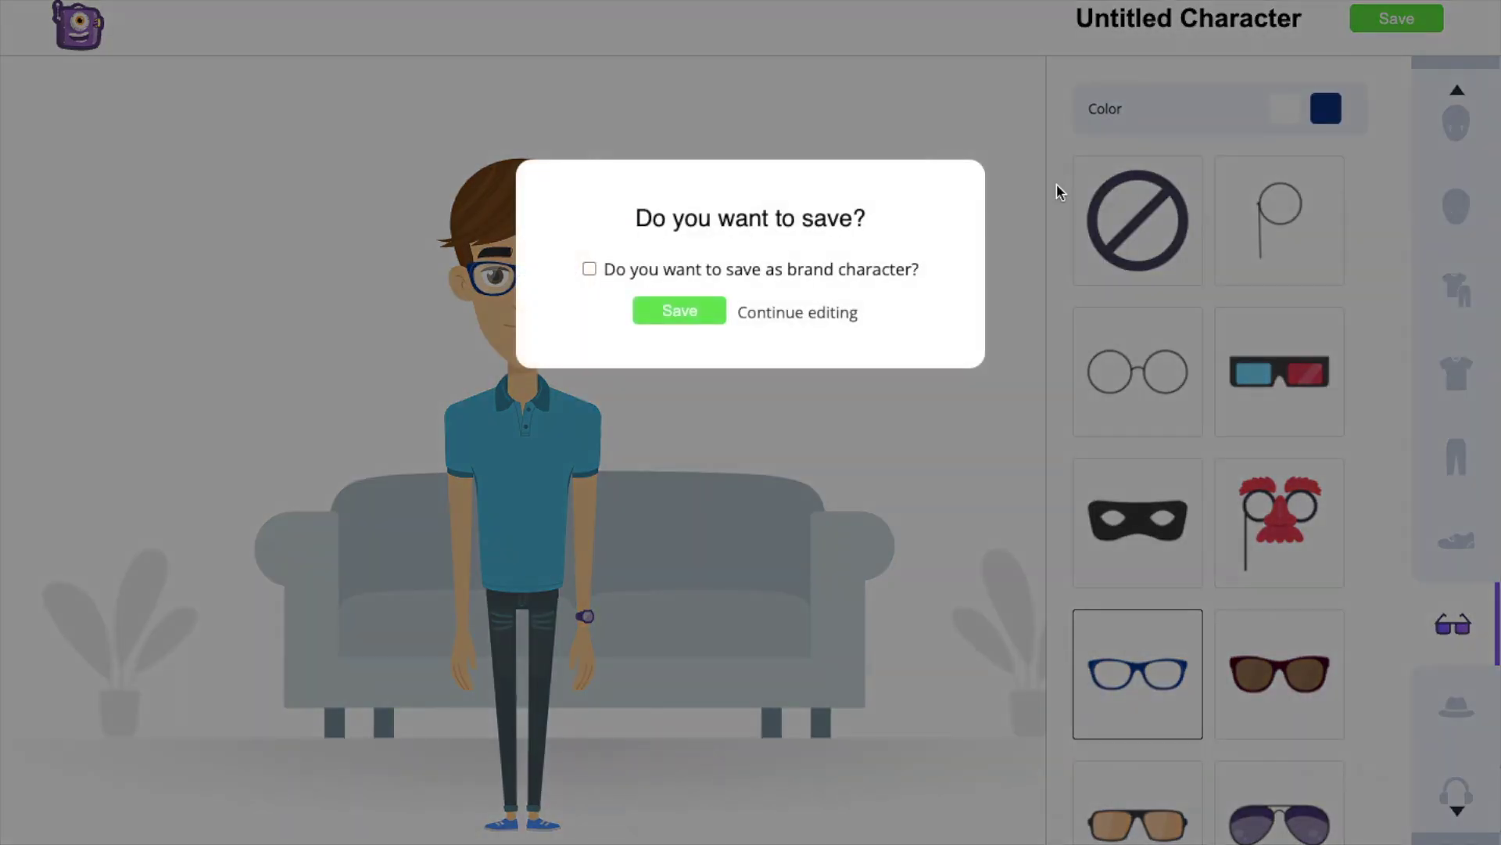
left_click(680, 320)
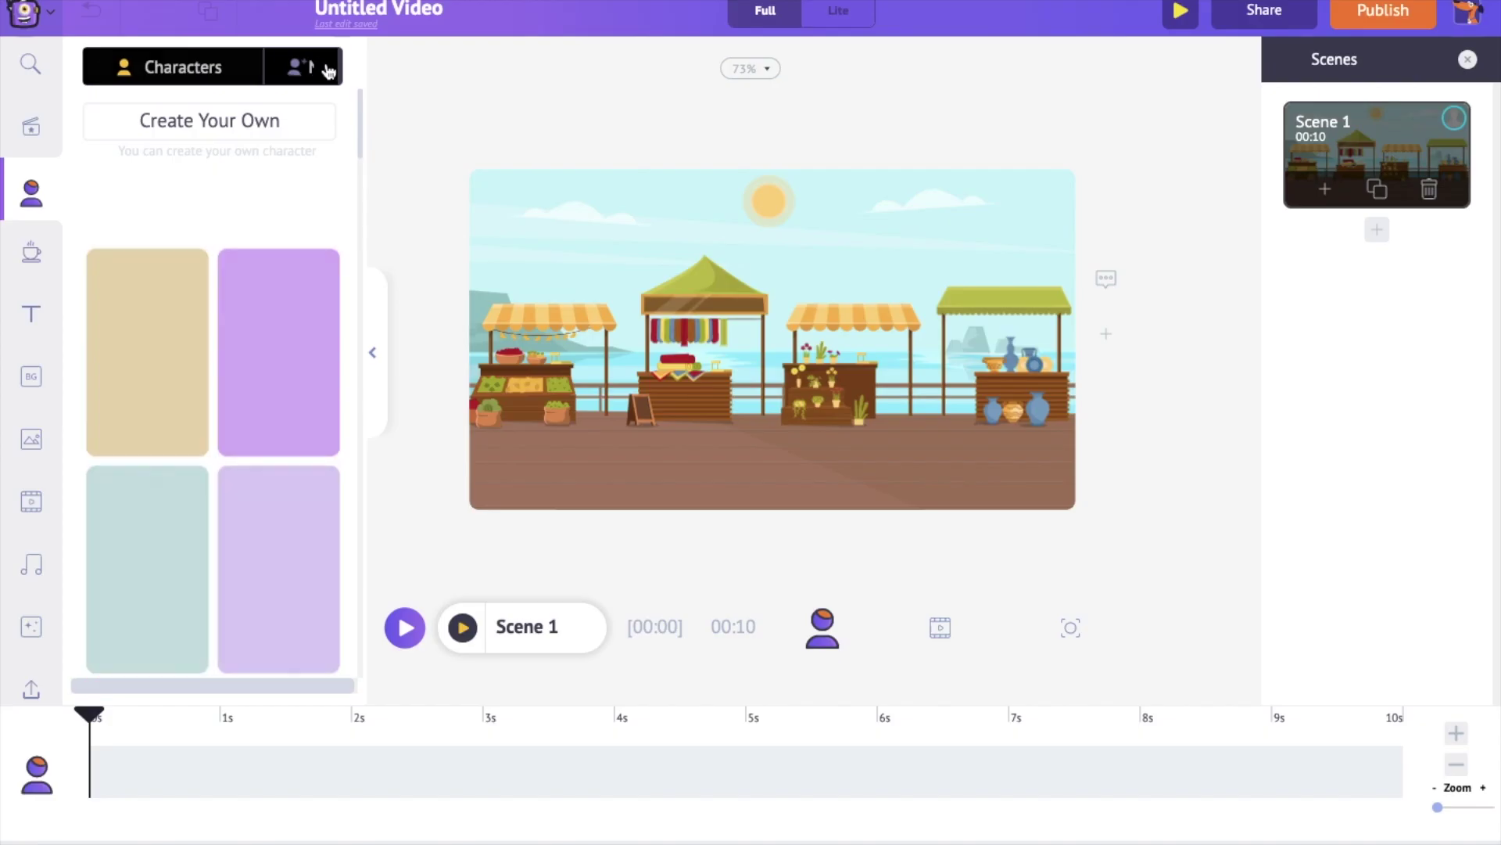
left_click(329, 65)
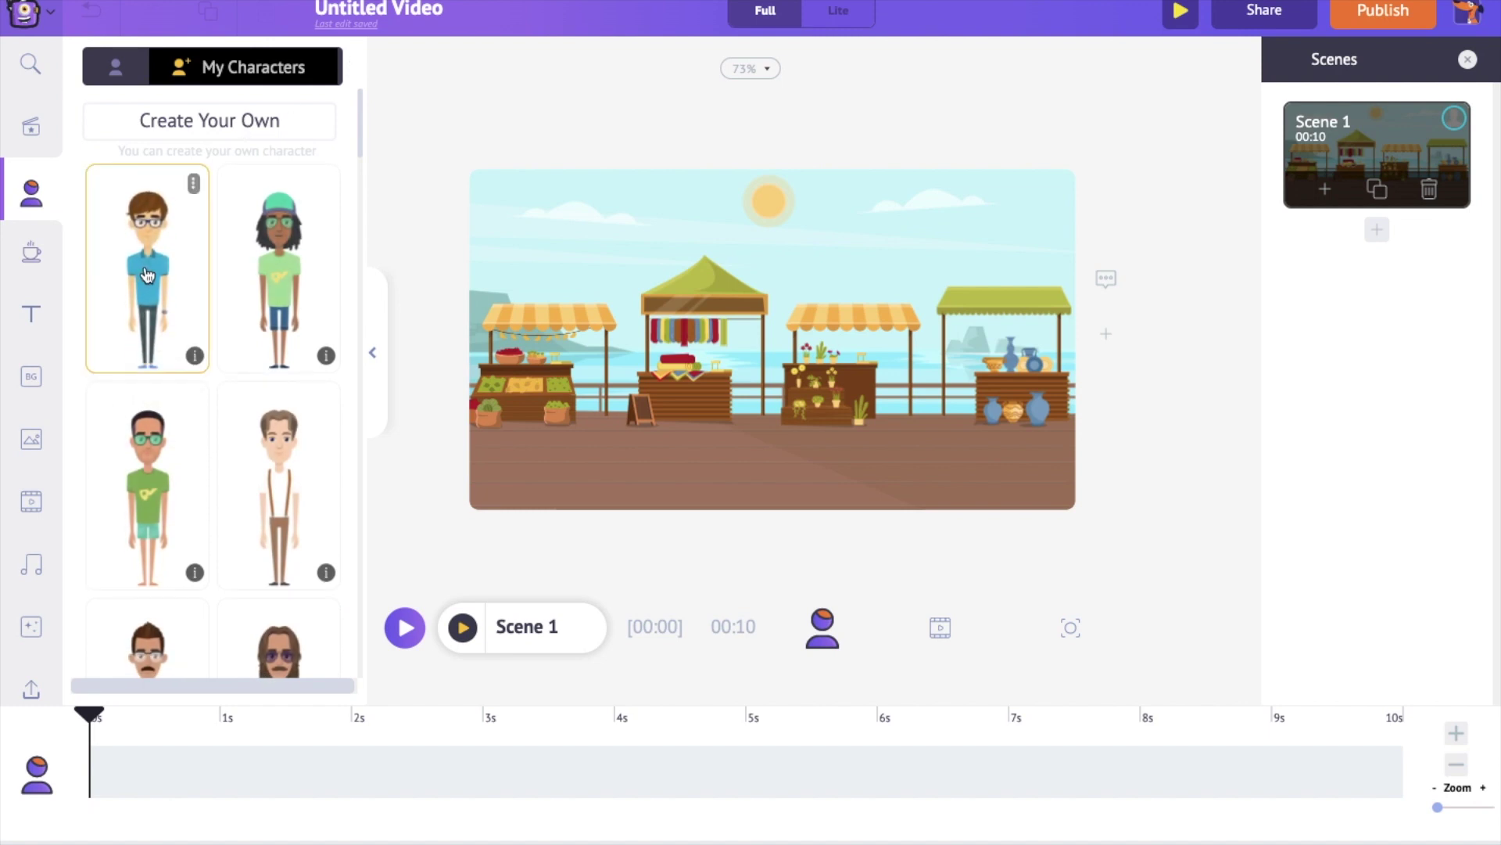
Step: Place the custom character by the clothing stall with the Standing And Talking action
left_click(146, 275)
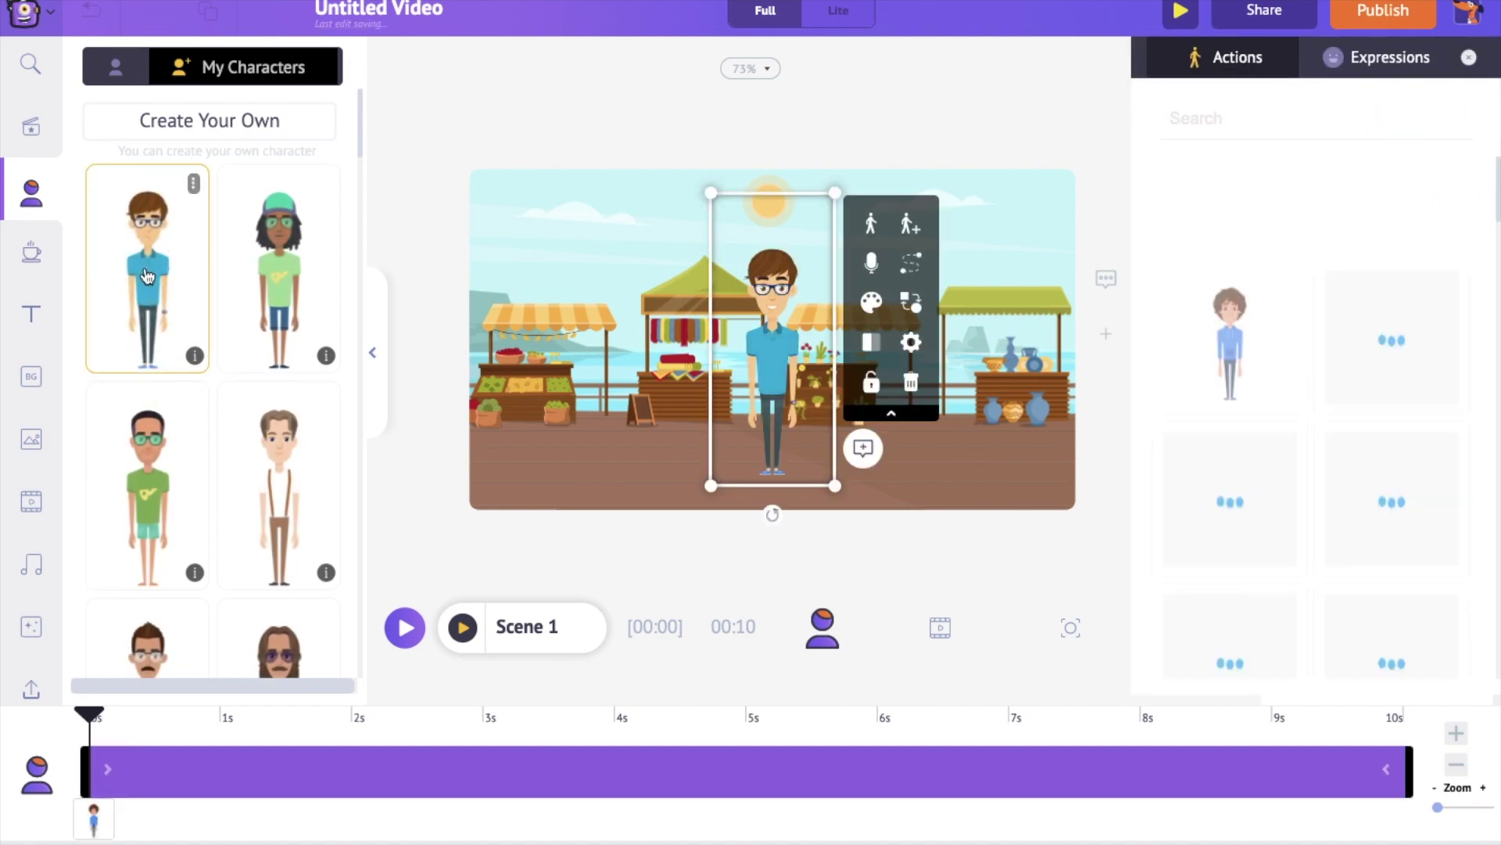
left_click_drag(820, 424, 660, 439)
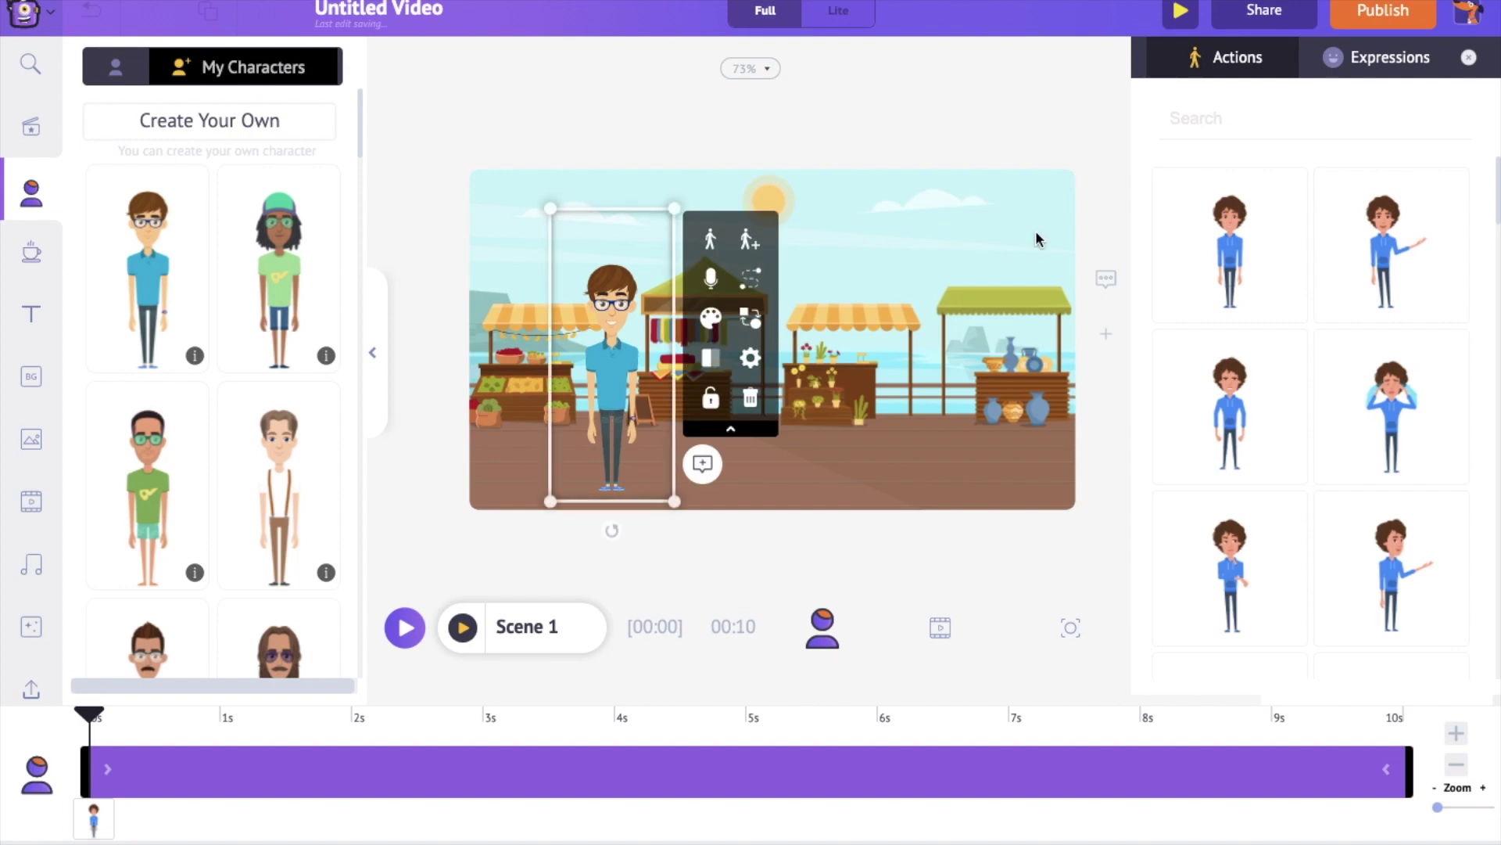
scroll(1339, 469, "down", 1)
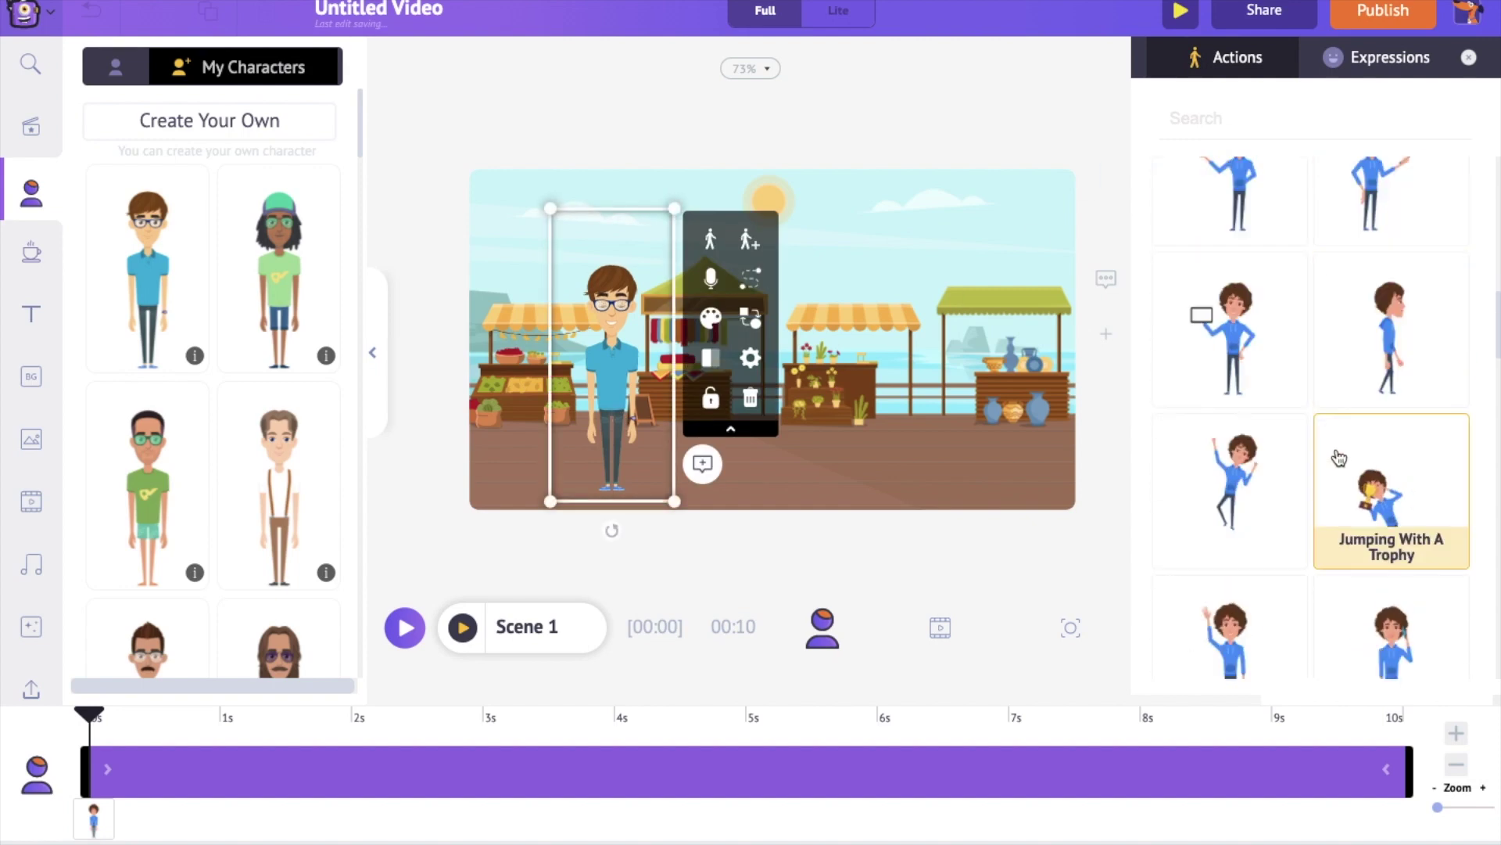
left_click(1227, 130)
type("talking")
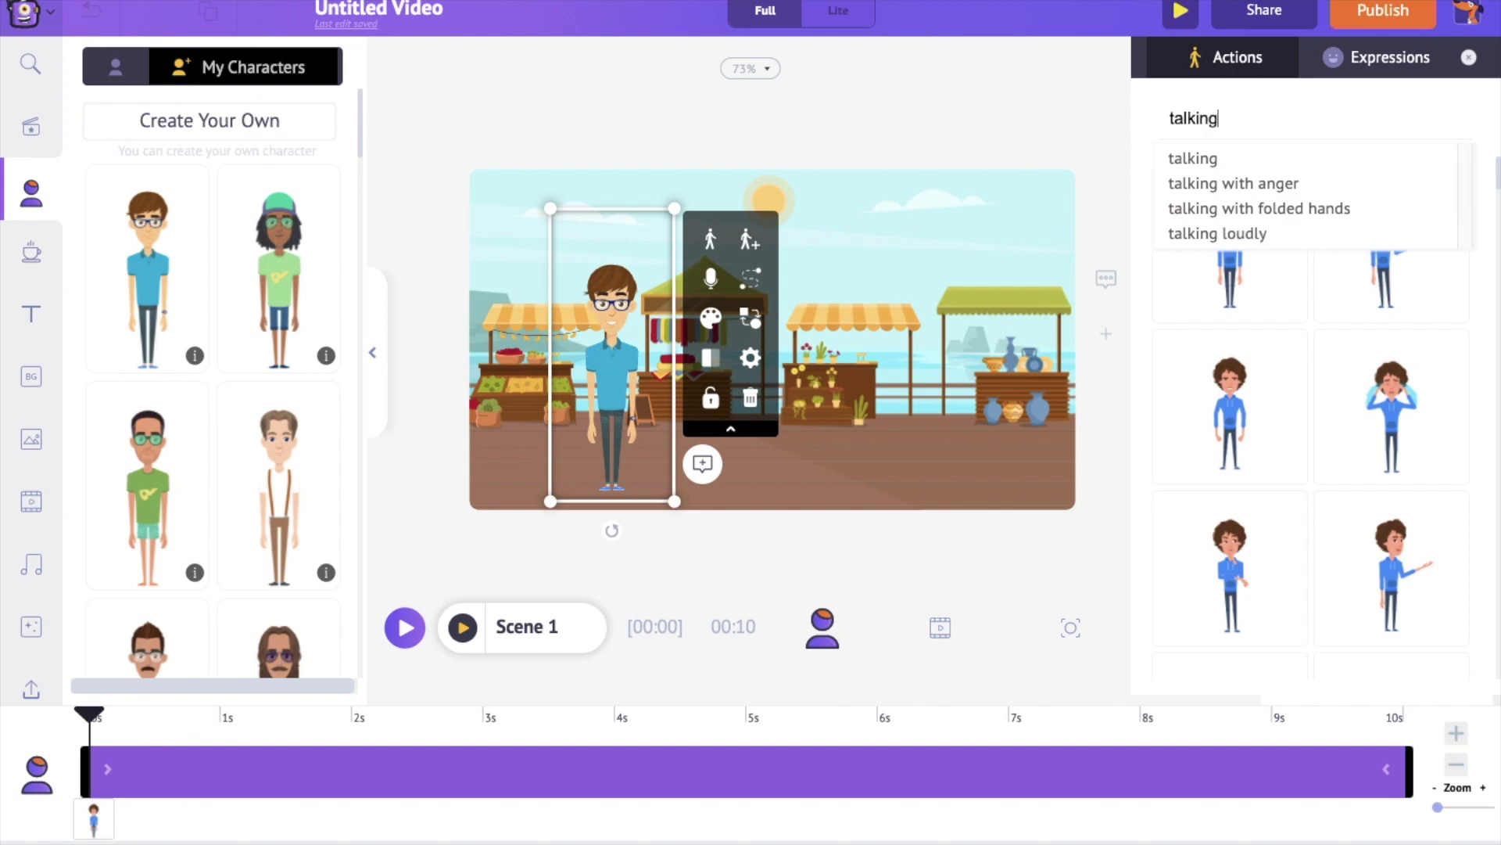
key("Return")
scroll(1253, 470, "down", 3)
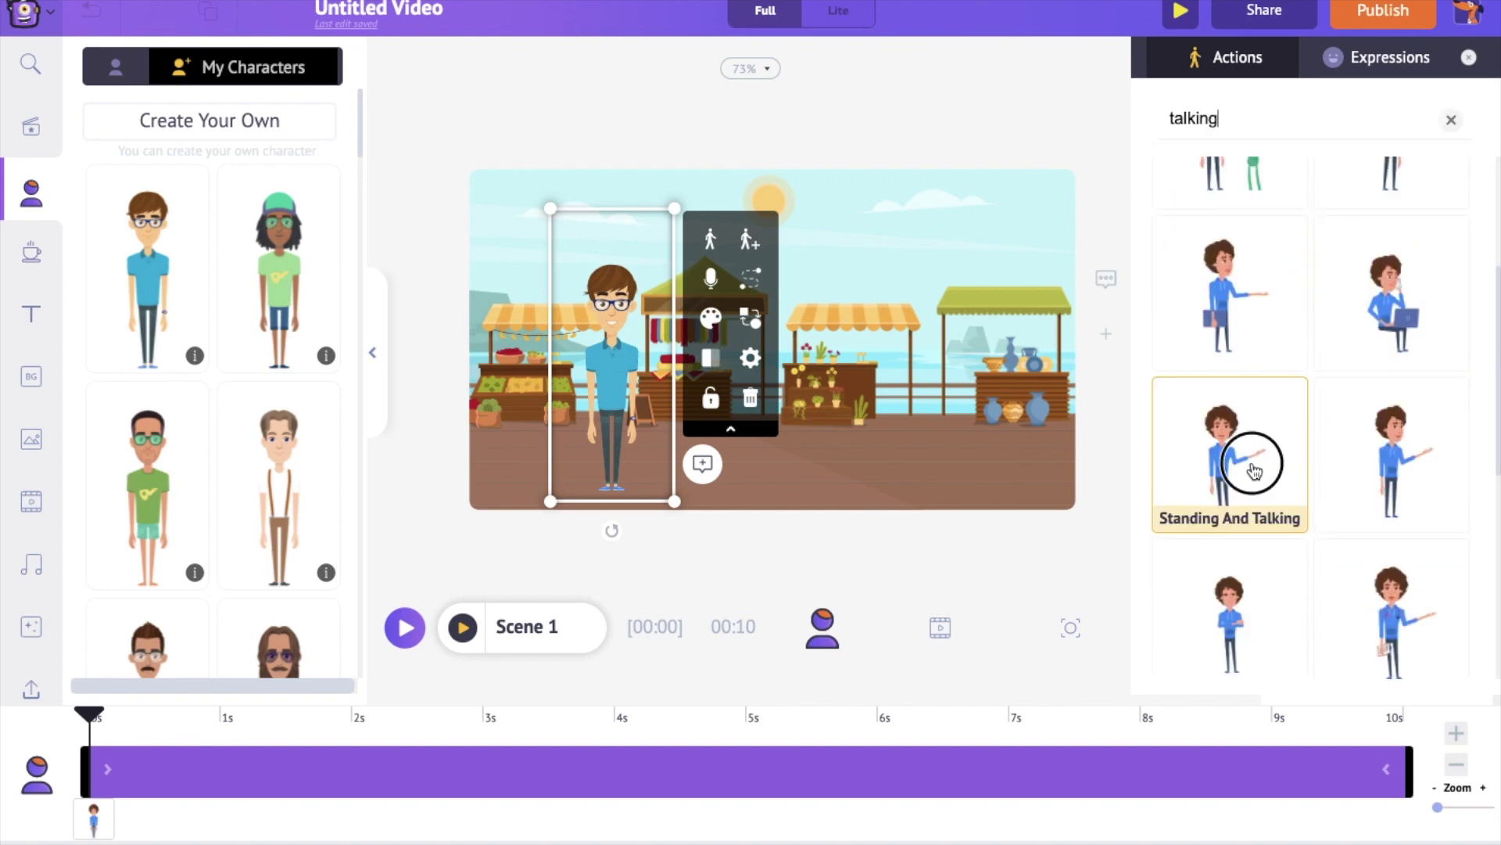
left_click(1254, 470)
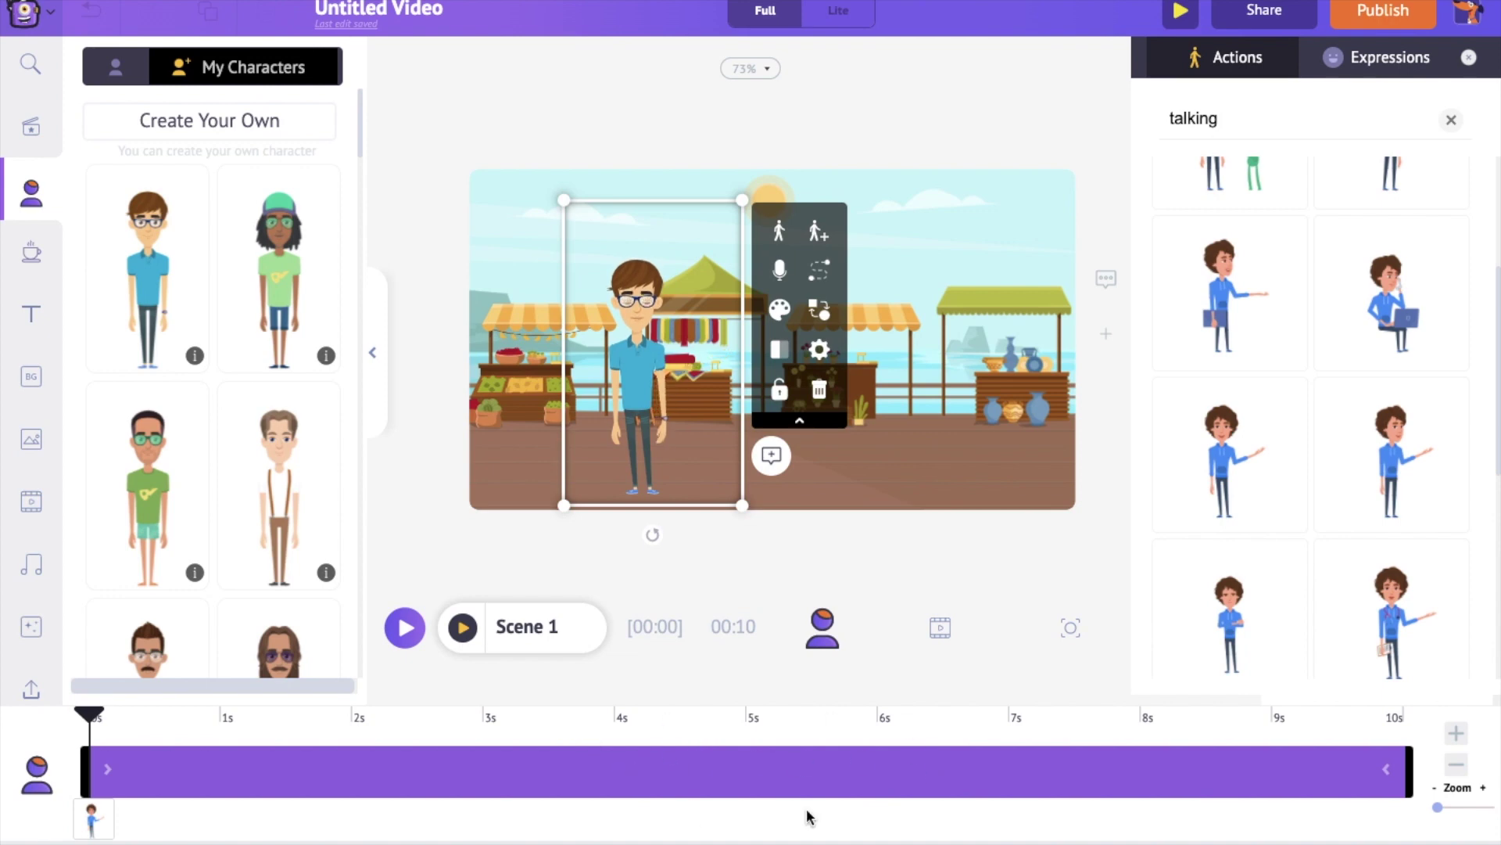
Step: Trim the character's timeline bar to about 3.1–6 s and preview the scene
left_click_drag(82, 764, 483, 796)
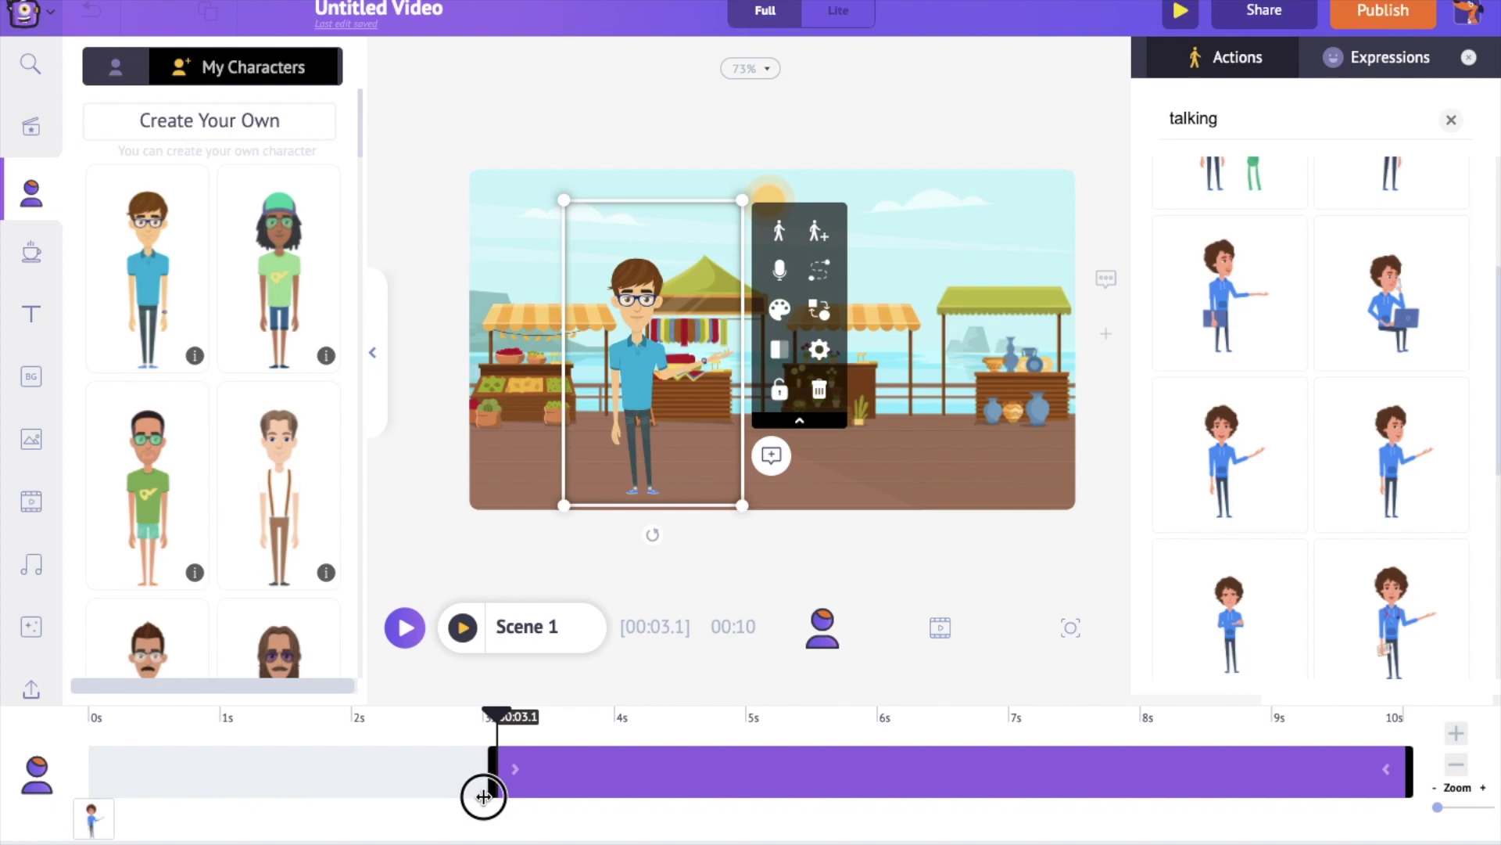
left_click_drag(1406, 771, 859, 785)
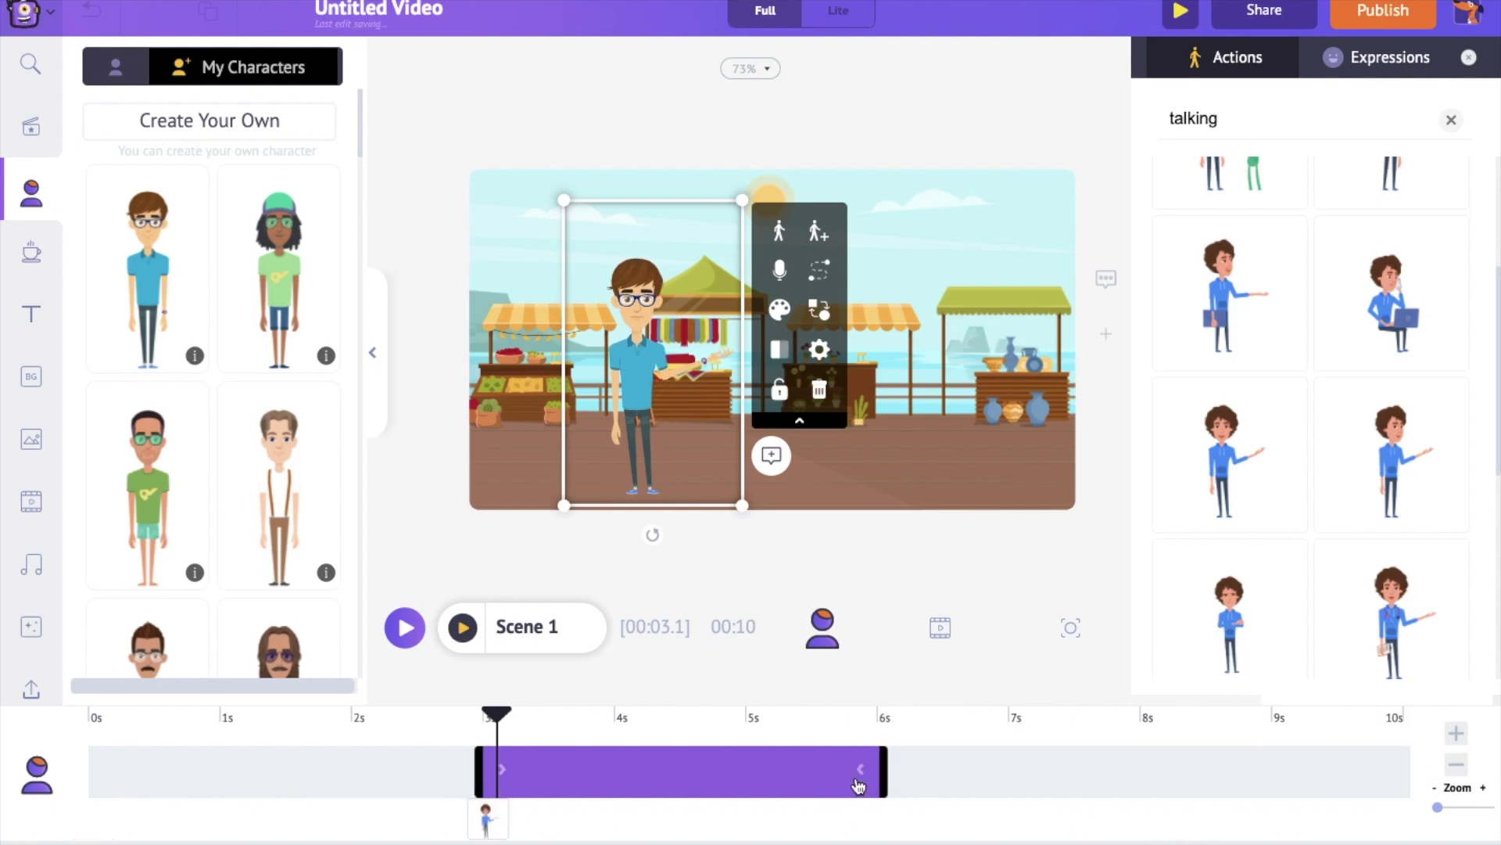
left_click(463, 628)
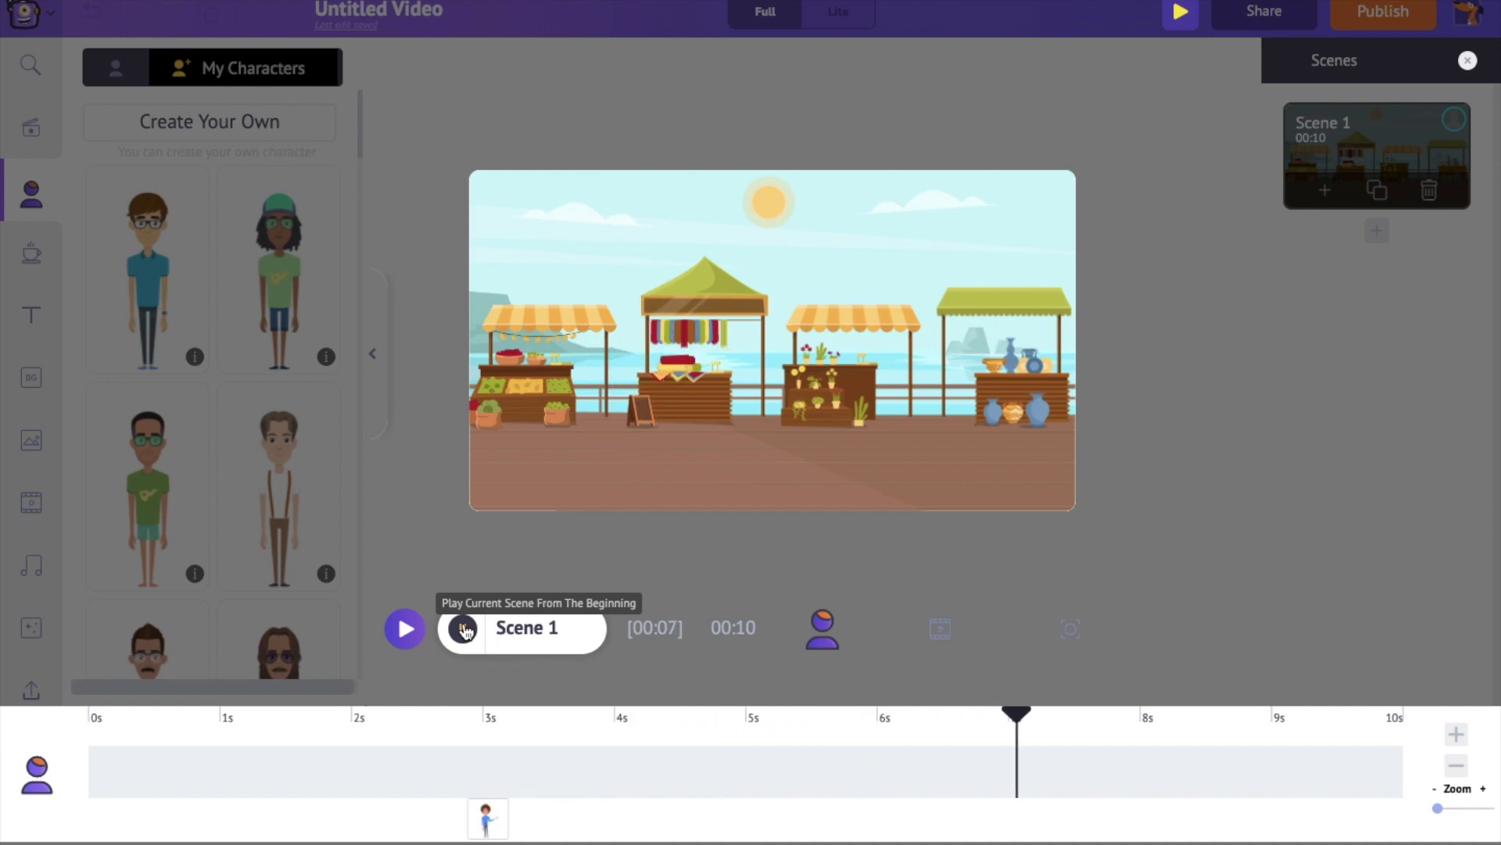
Step: Stretch the character's timeline bar back to 0 s and out to 10 s
left_click(466, 631)
left_click(500, 812)
left_click_drag(480, 767, 81, 767)
left_click_drag(886, 758, 1407, 758)
left_click(672, 510)
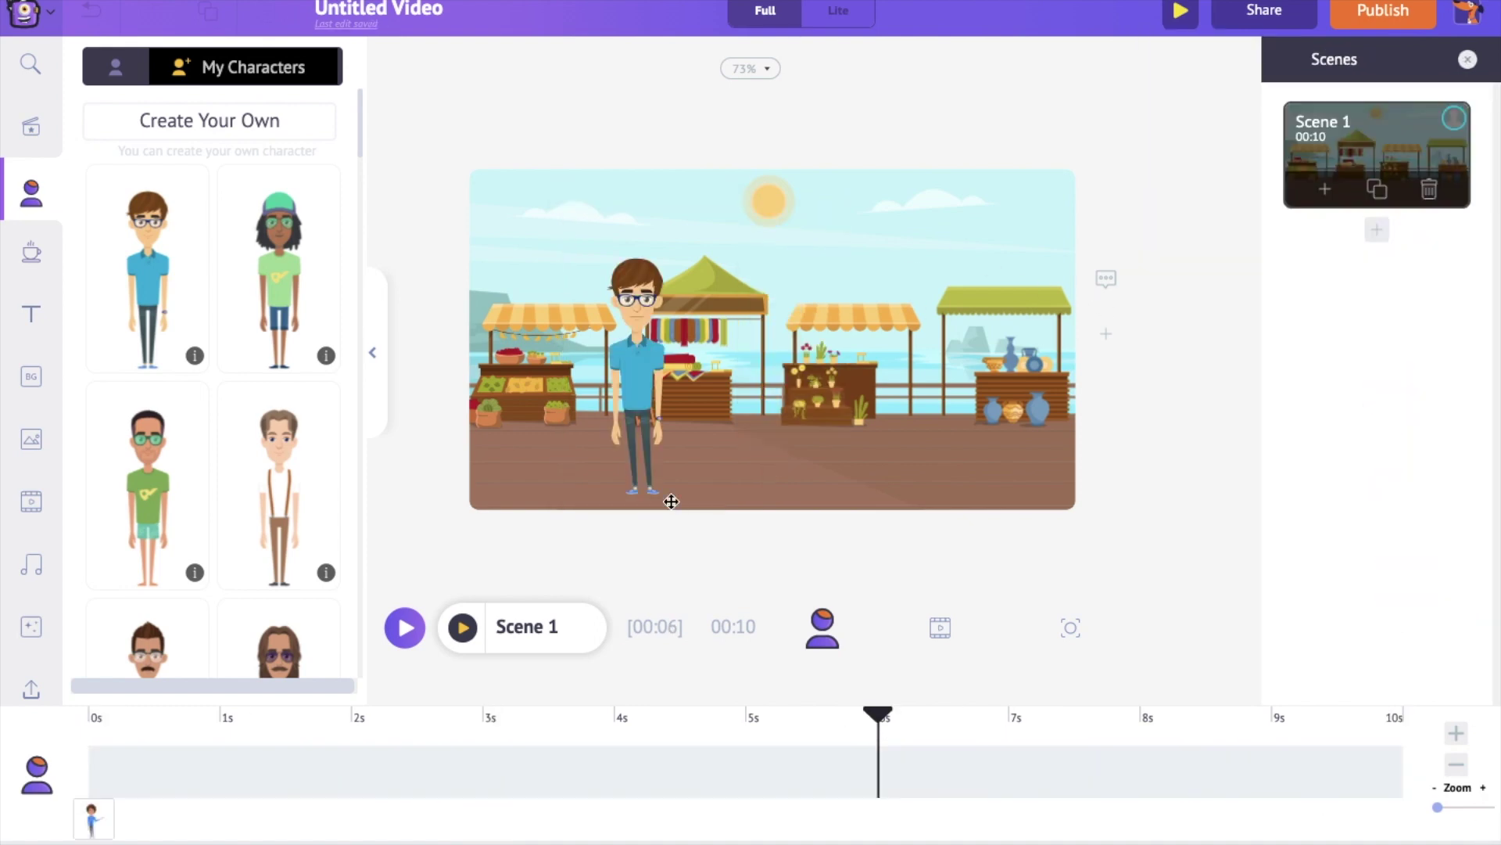
left_click(35, 314)
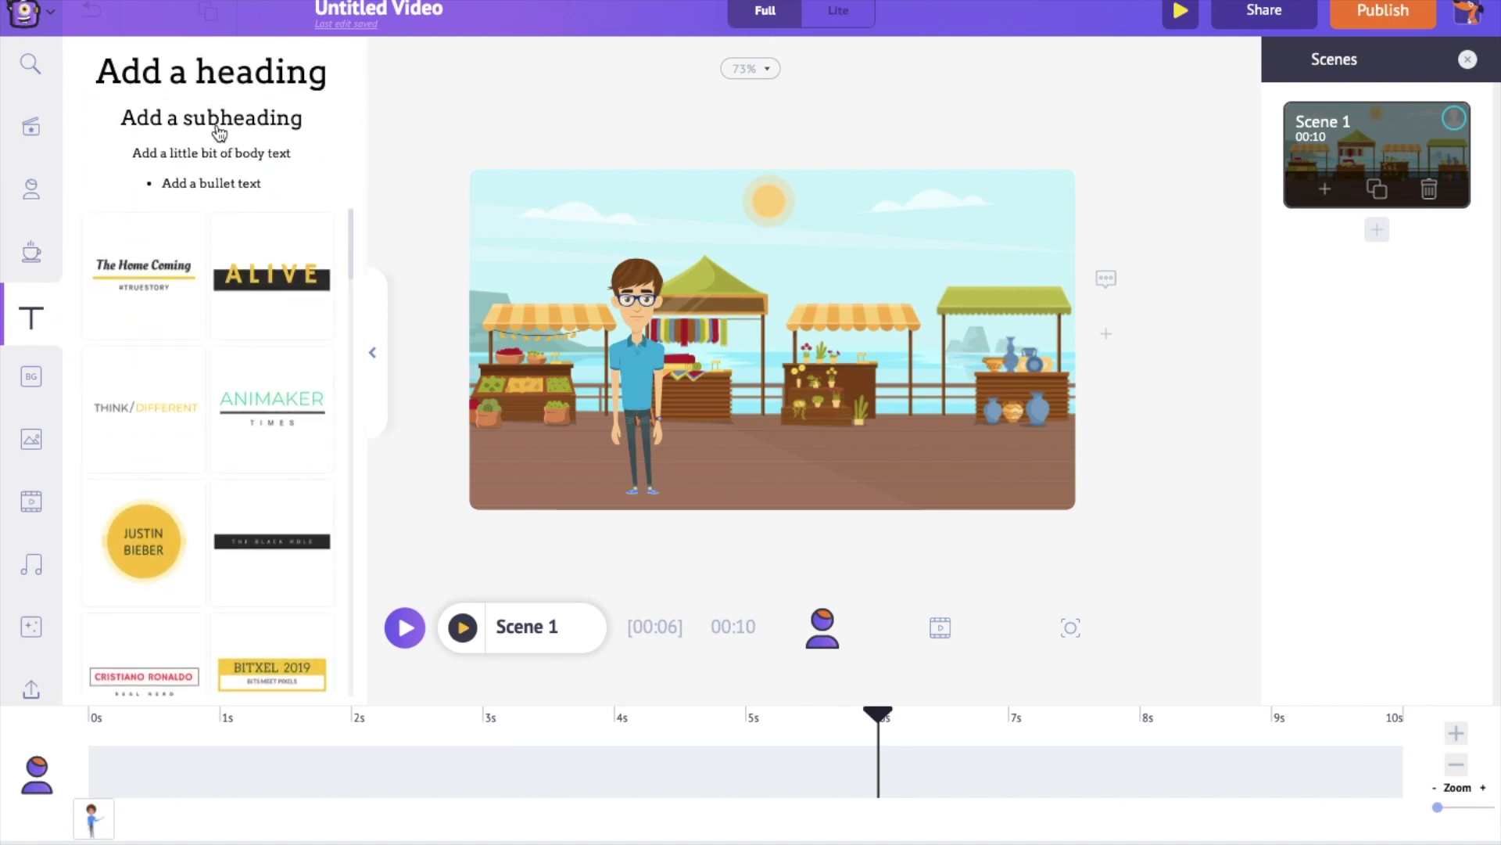
Step: Add a subheading reading 'Jack Explores', timed 4–8 s, in the Bangers font
left_click(227, 125)
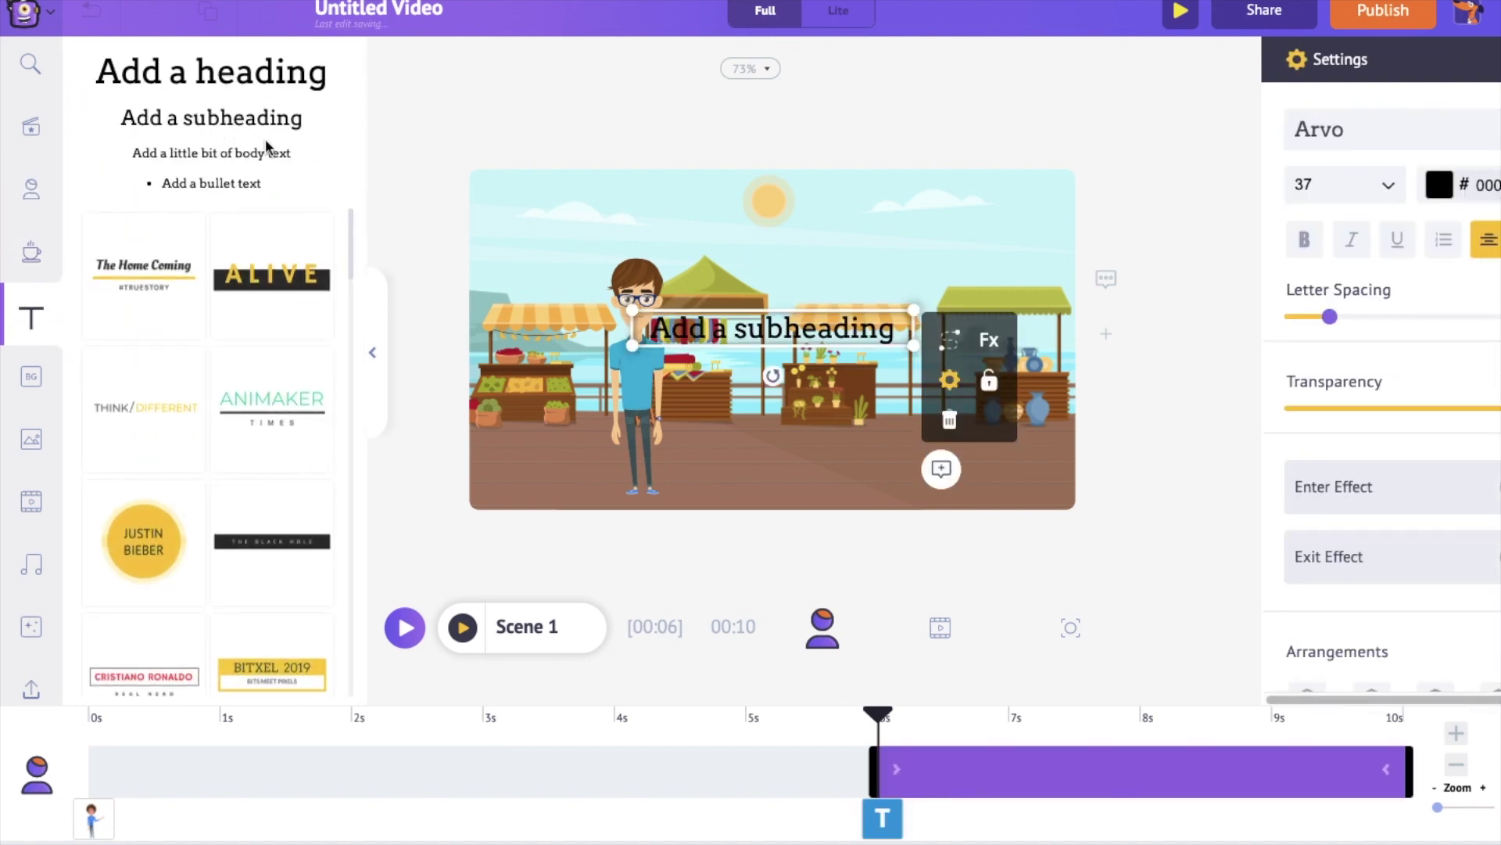
left_click_drag(871, 770, 622, 771)
left_click_drag(1406, 766, 1148, 770)
double_click(810, 329)
type("Jack Explores")
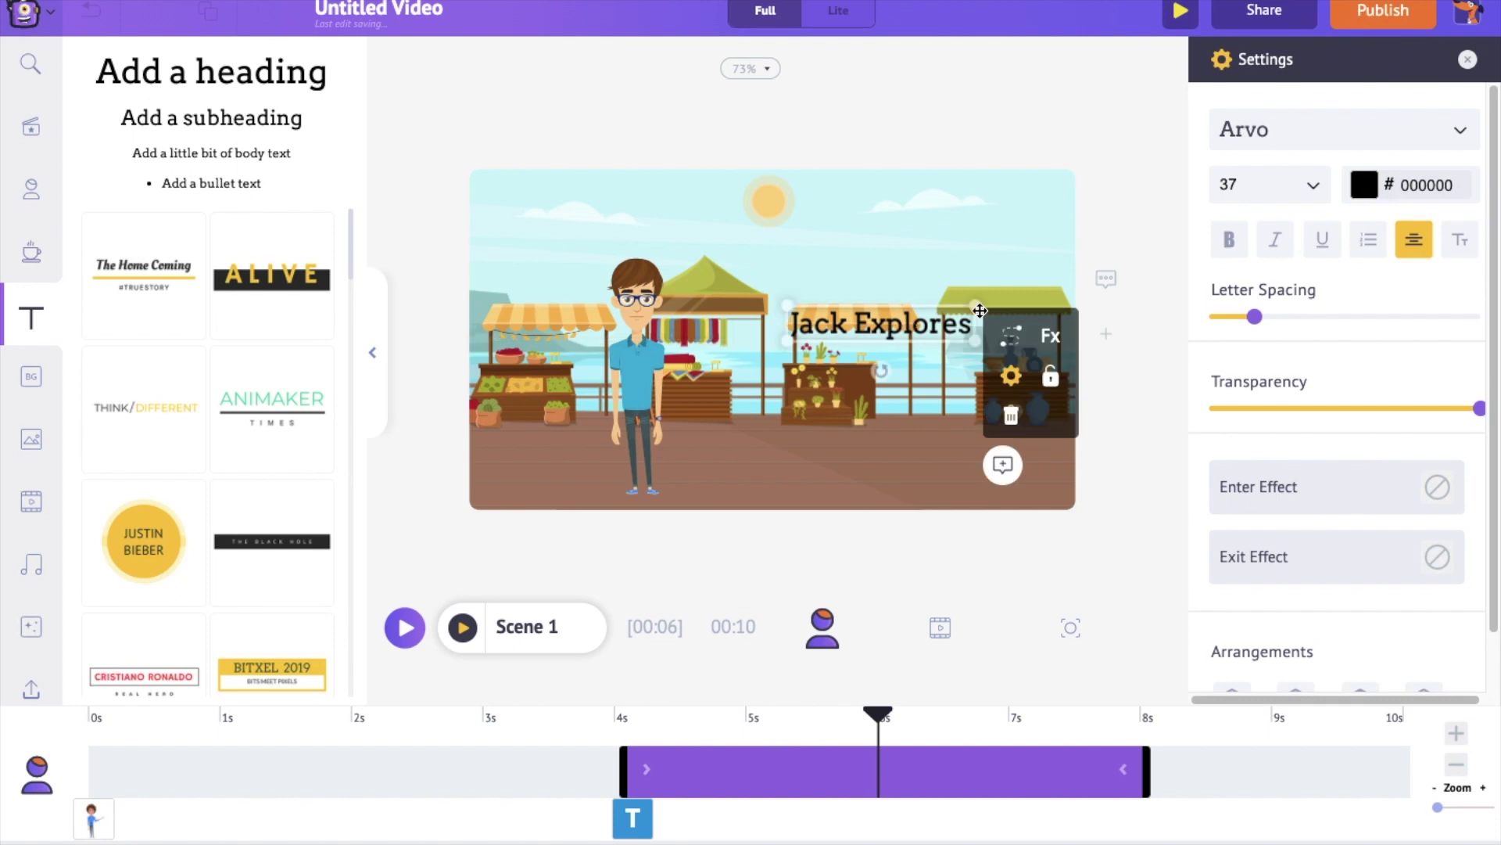
left_click(1461, 131)
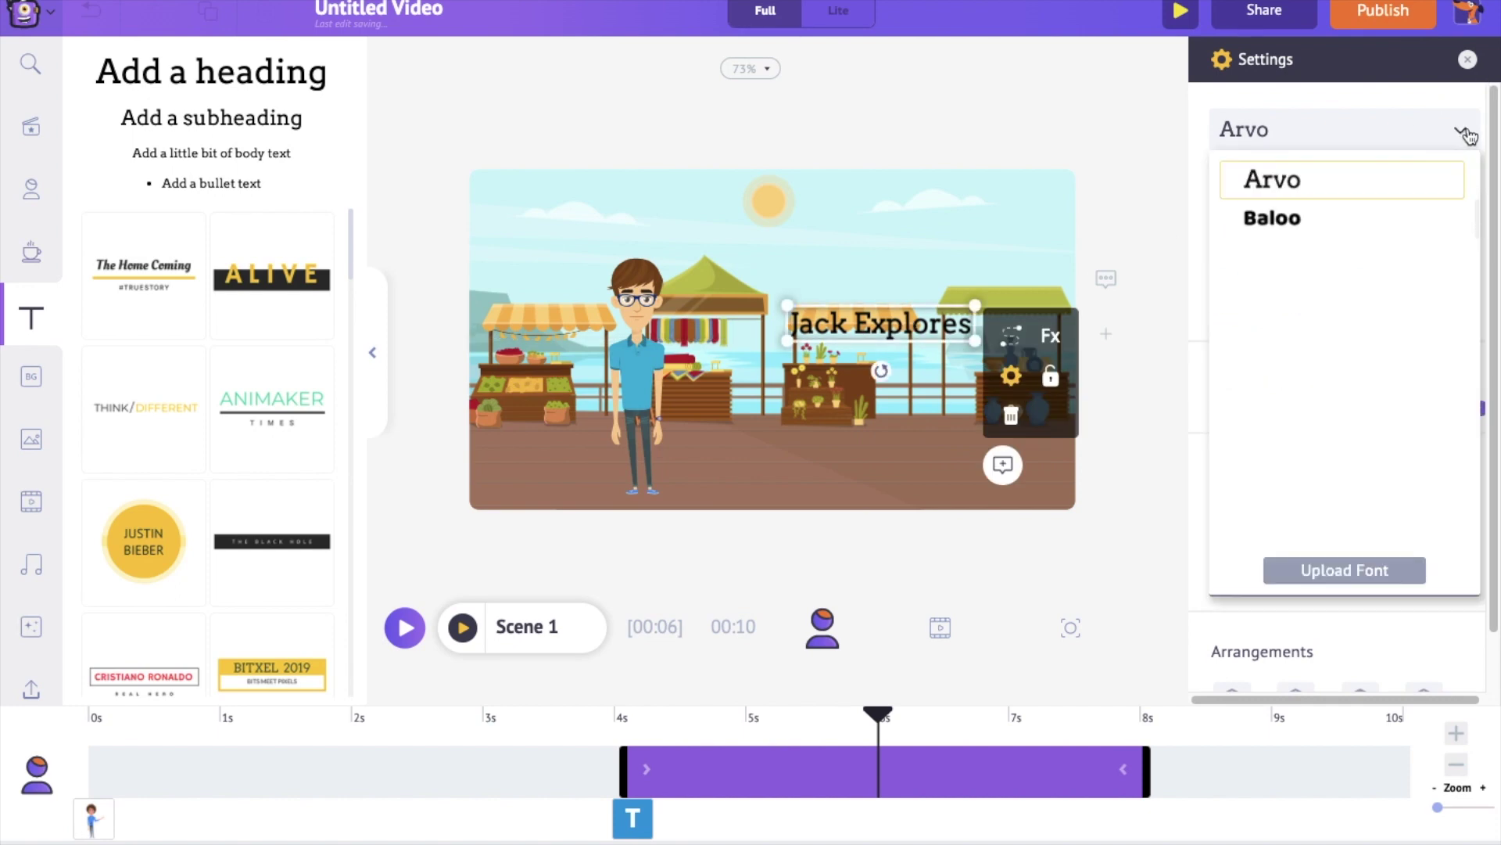
left_click(1302, 263)
Step: Restyle the title in Bowlby One SC, blue #4C69F6, size 38, and widen its box
scroll(1345, 356, "down", 3)
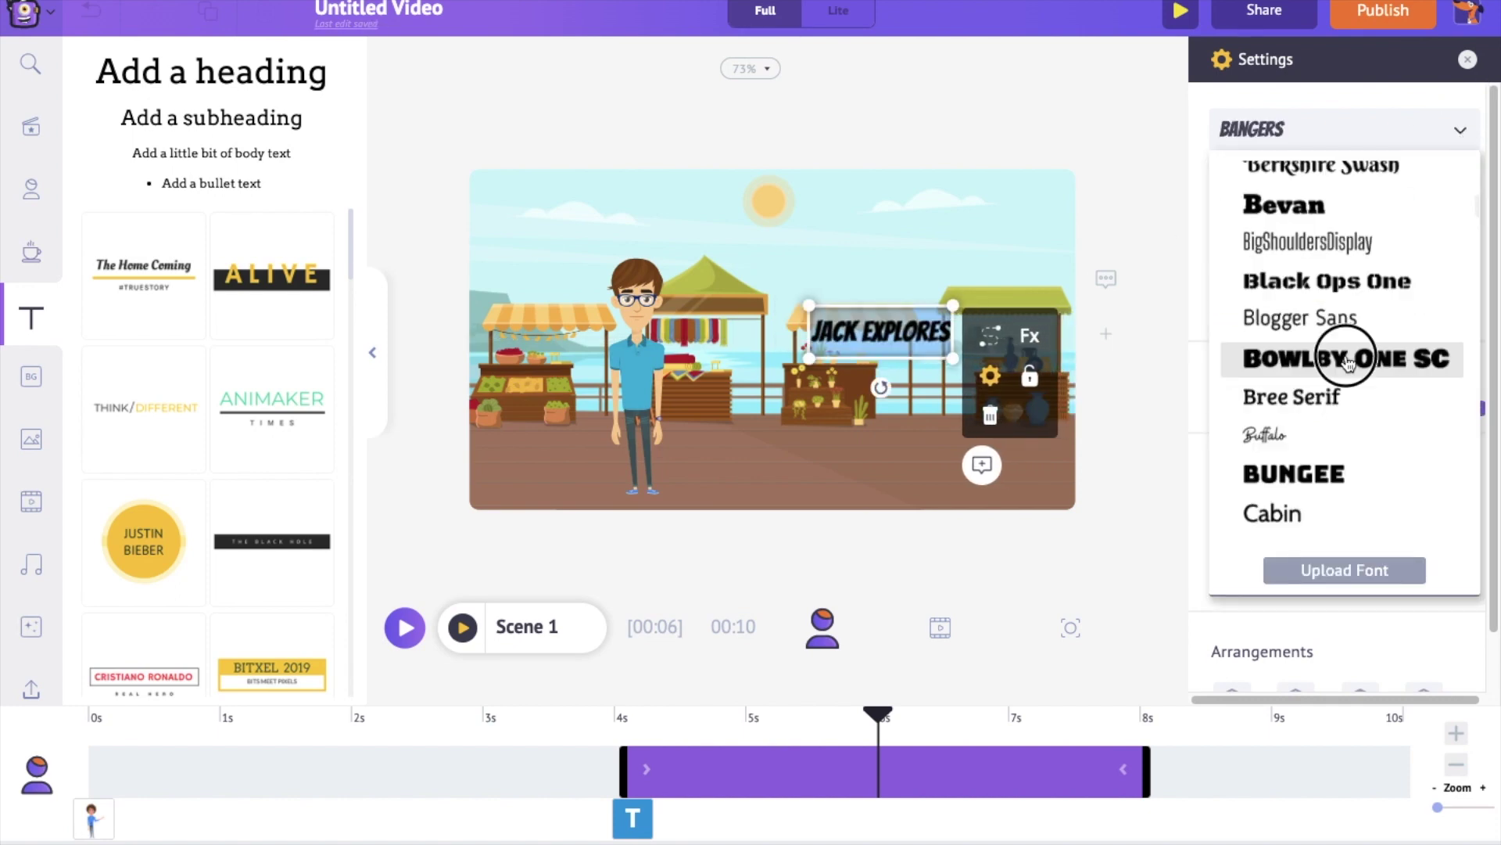
left_click(1347, 358)
left_click(1461, 129)
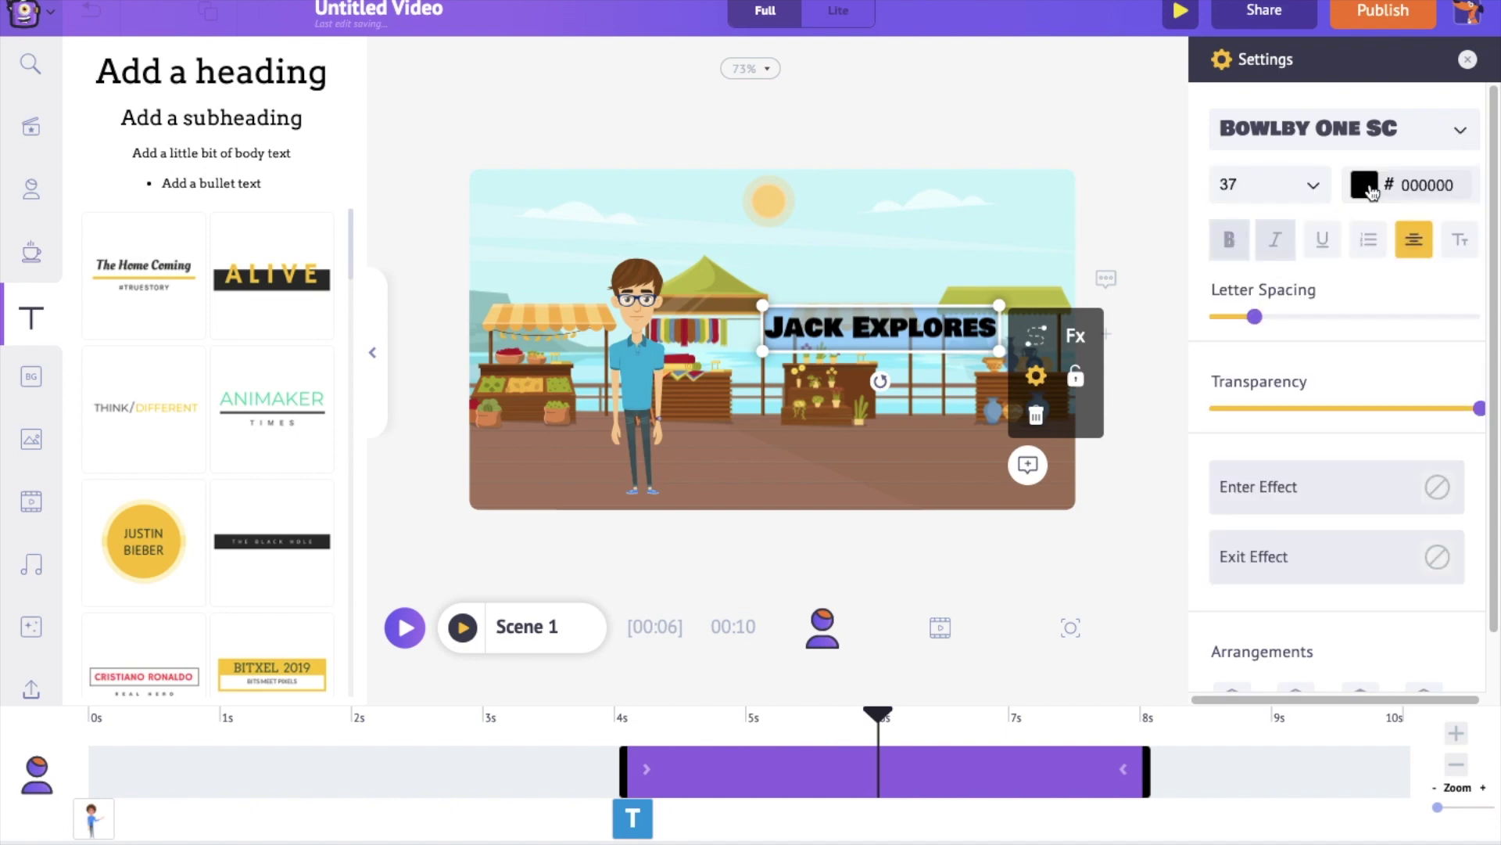
left_click(1367, 188)
left_click(1286, 388)
left_click(1301, 181)
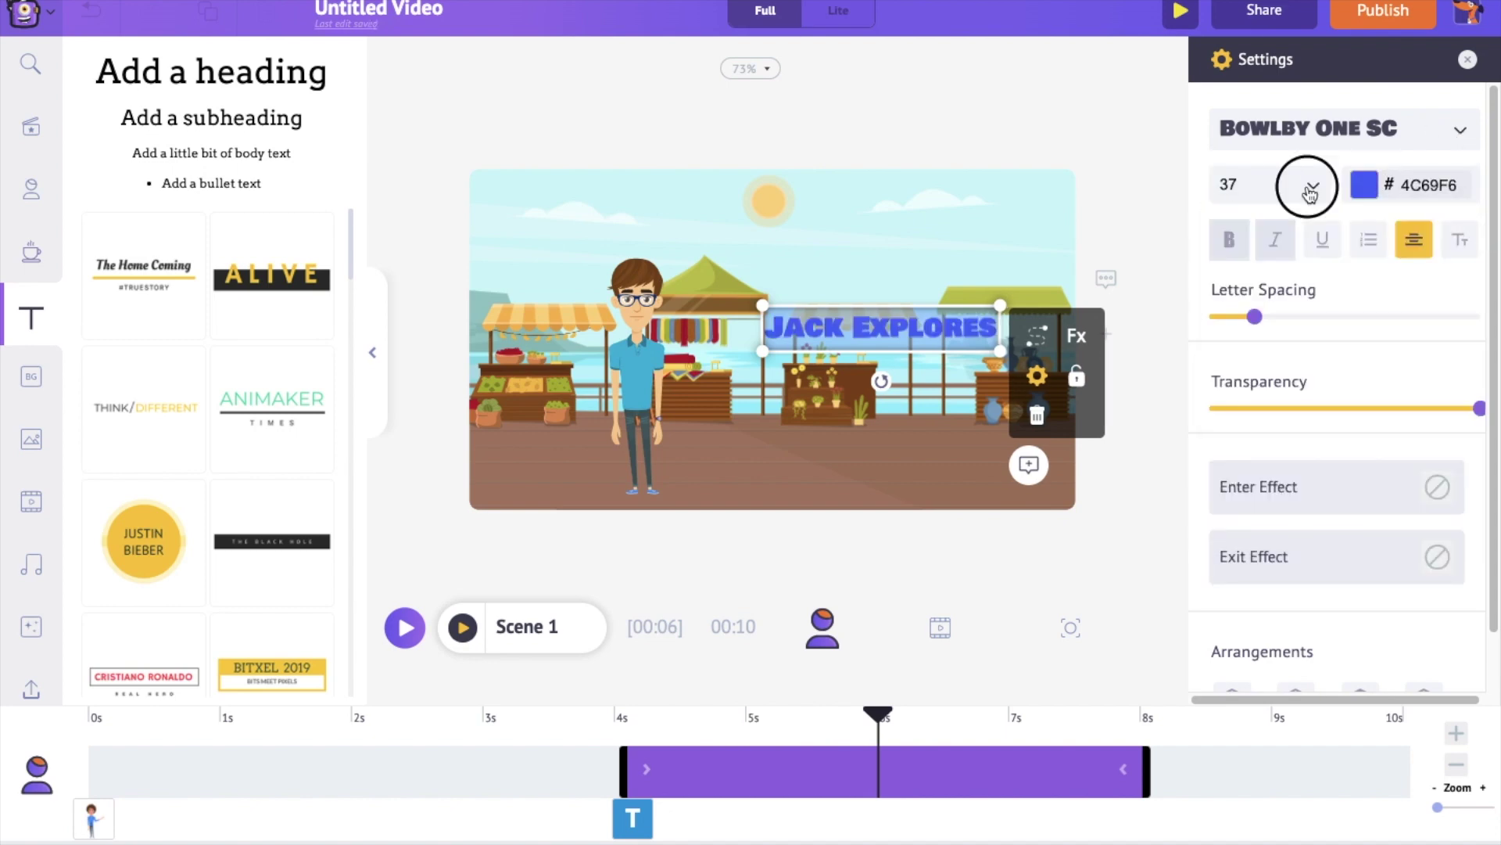
scroll(1251, 532, "down", 1)
left_click(1250, 549)
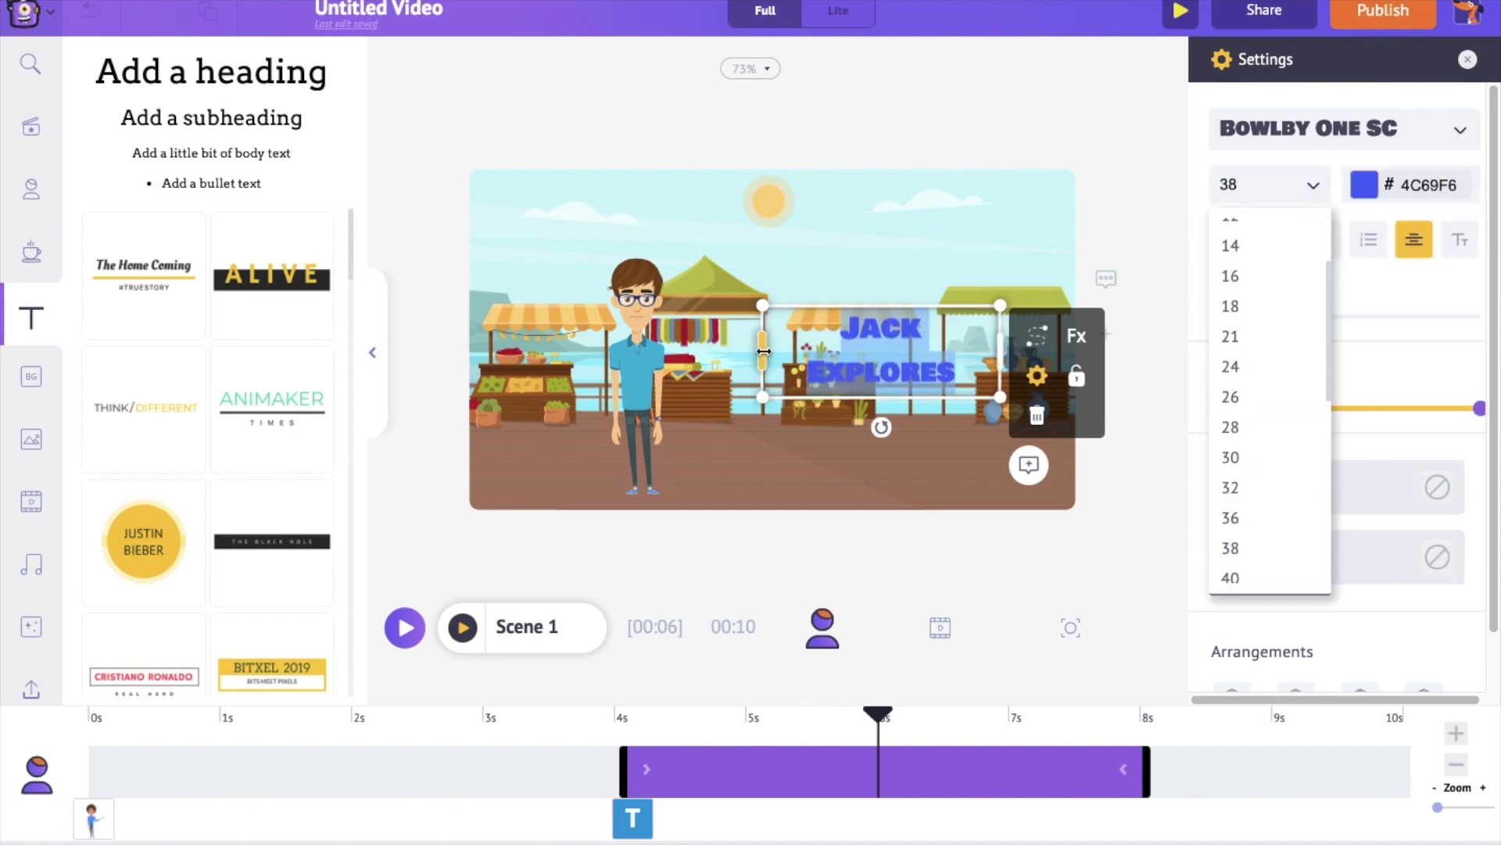
left_click_drag(763, 352, 743, 350)
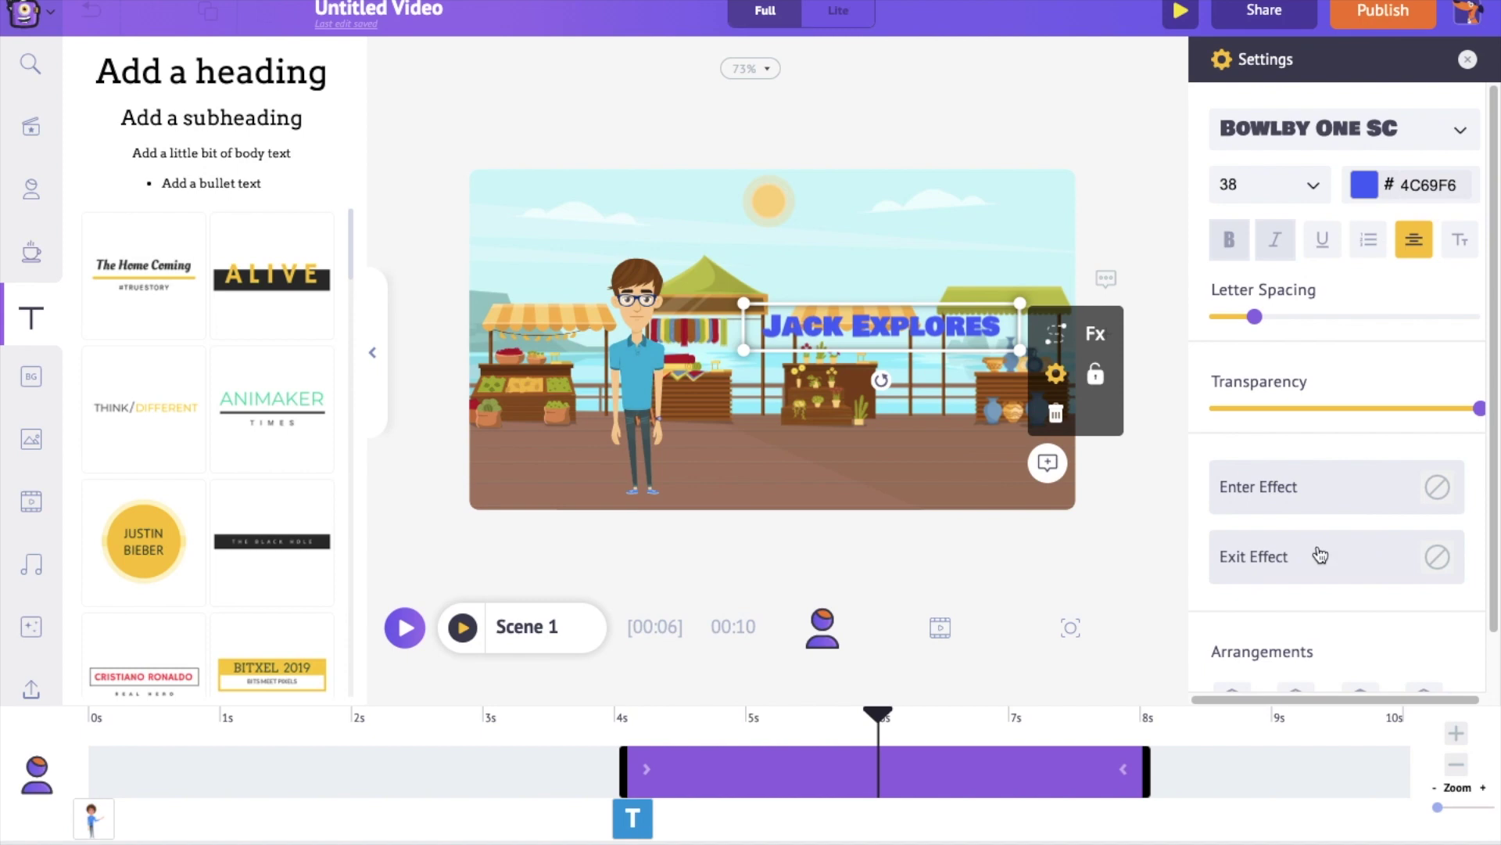
Step: Give the title a Fade In enter effect and a Fade Out exit effect
left_click(1357, 505)
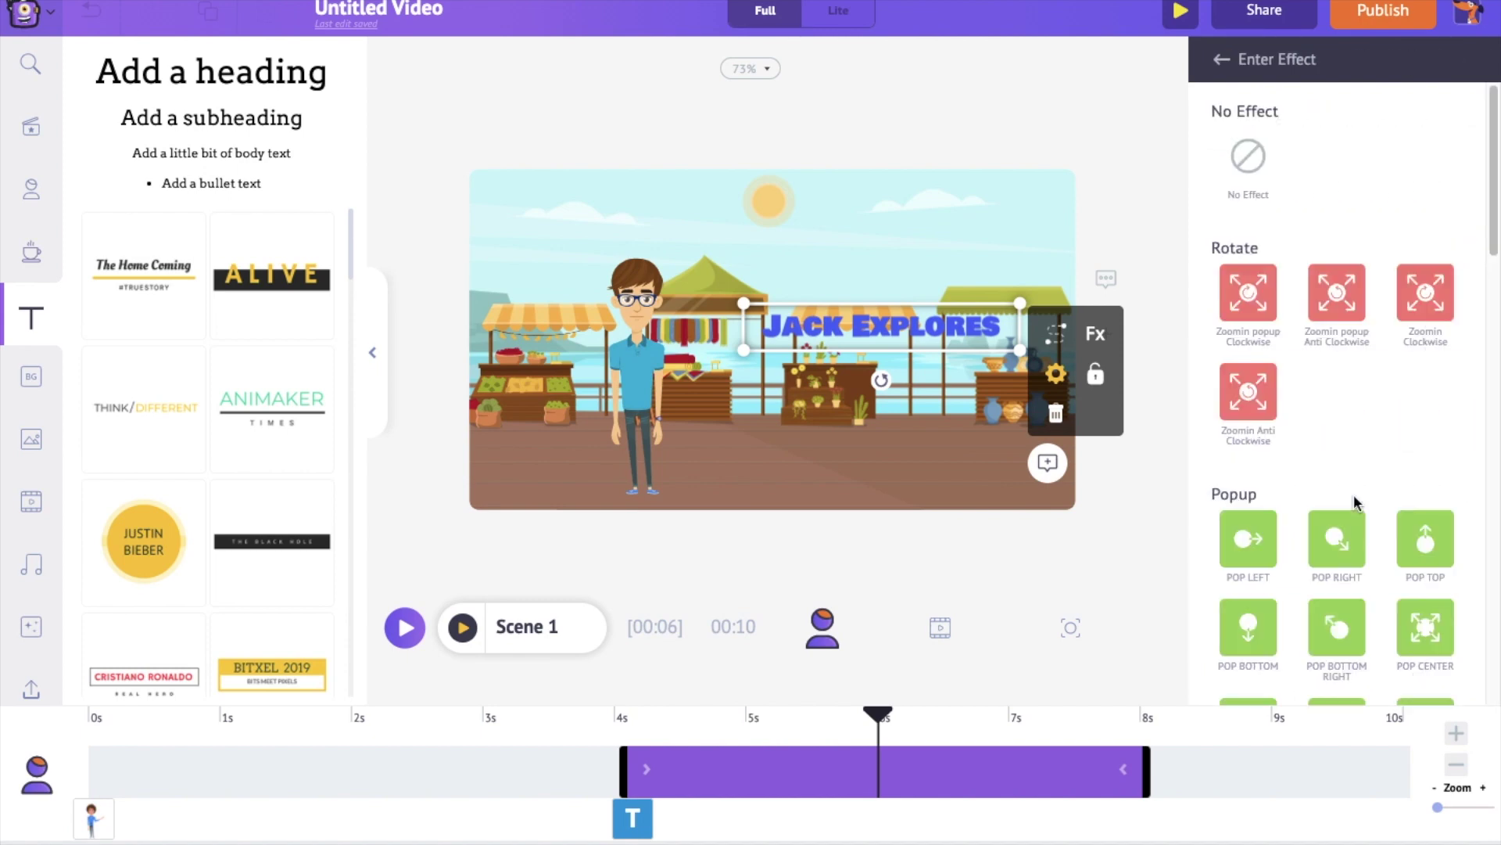
scroll(1375, 379, "down", 6)
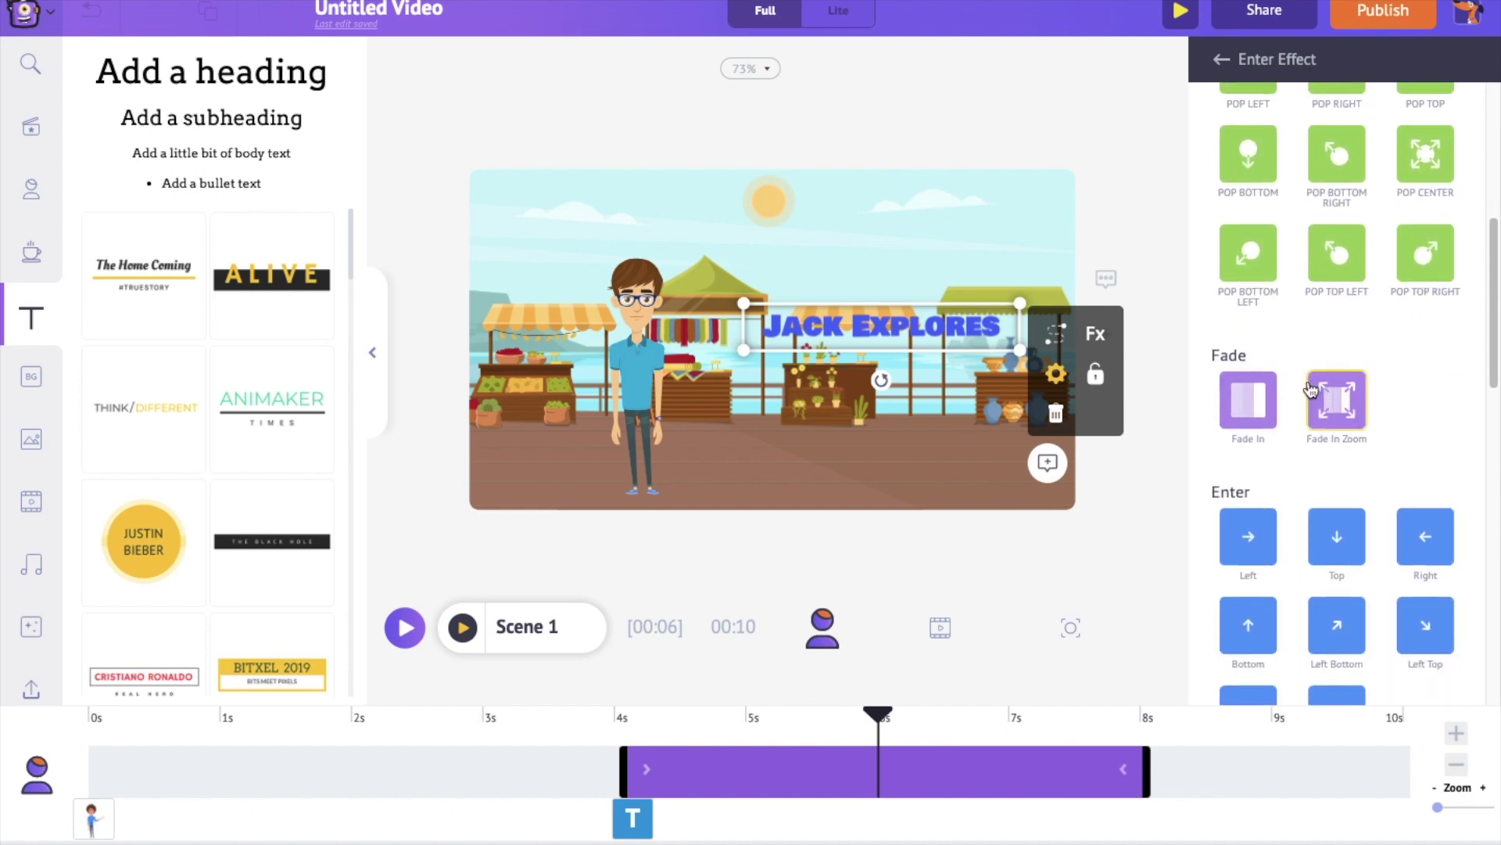
left_click(1259, 411)
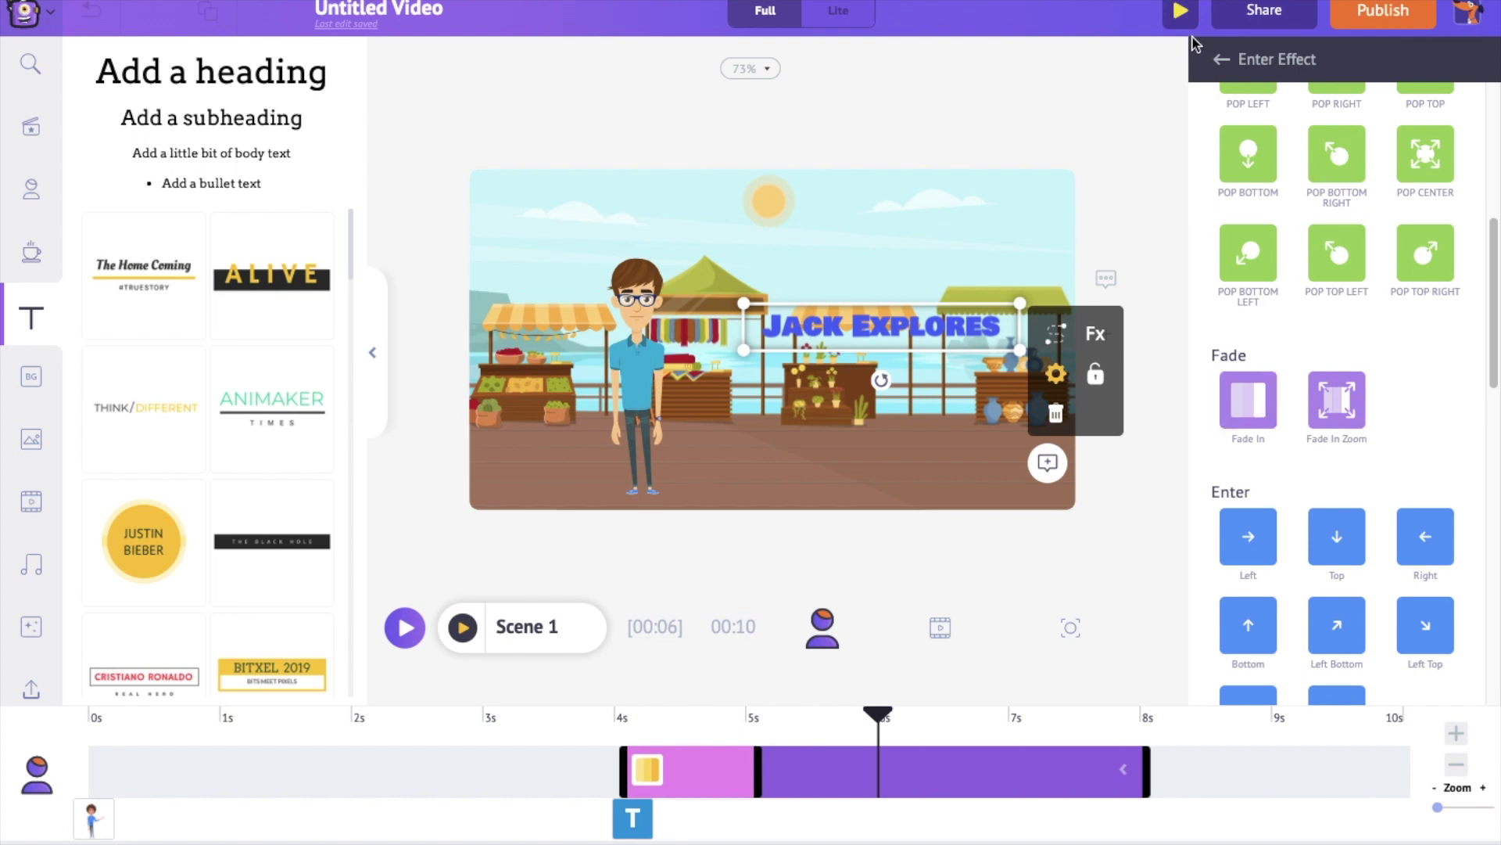
left_click(1221, 60)
scroll(1327, 462, "down", 2)
left_click(1331, 503)
scroll(1376, 438, "down", 5)
left_click(1263, 446)
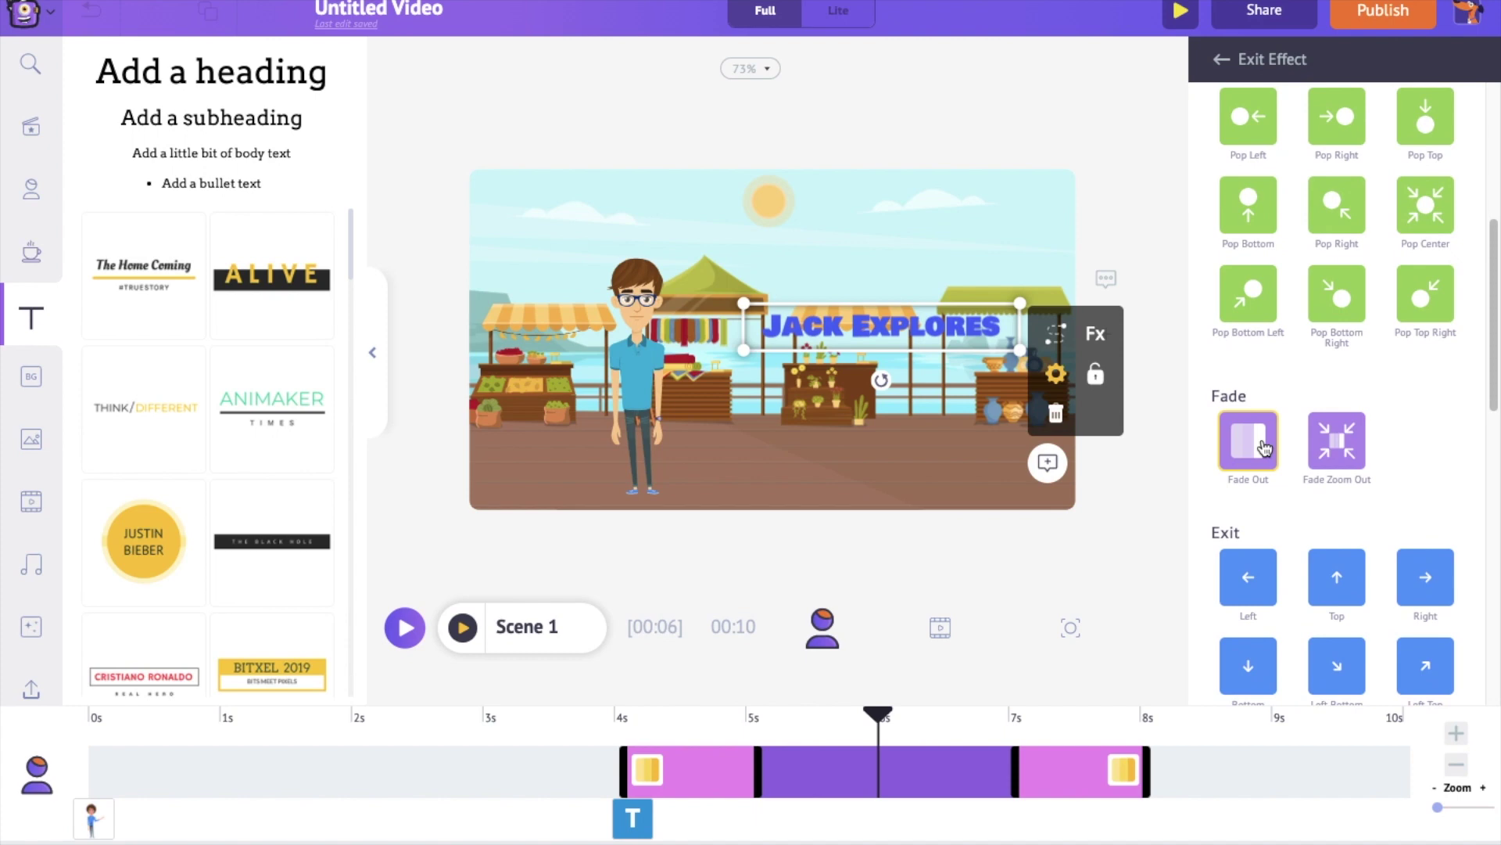
left_click(1321, 50)
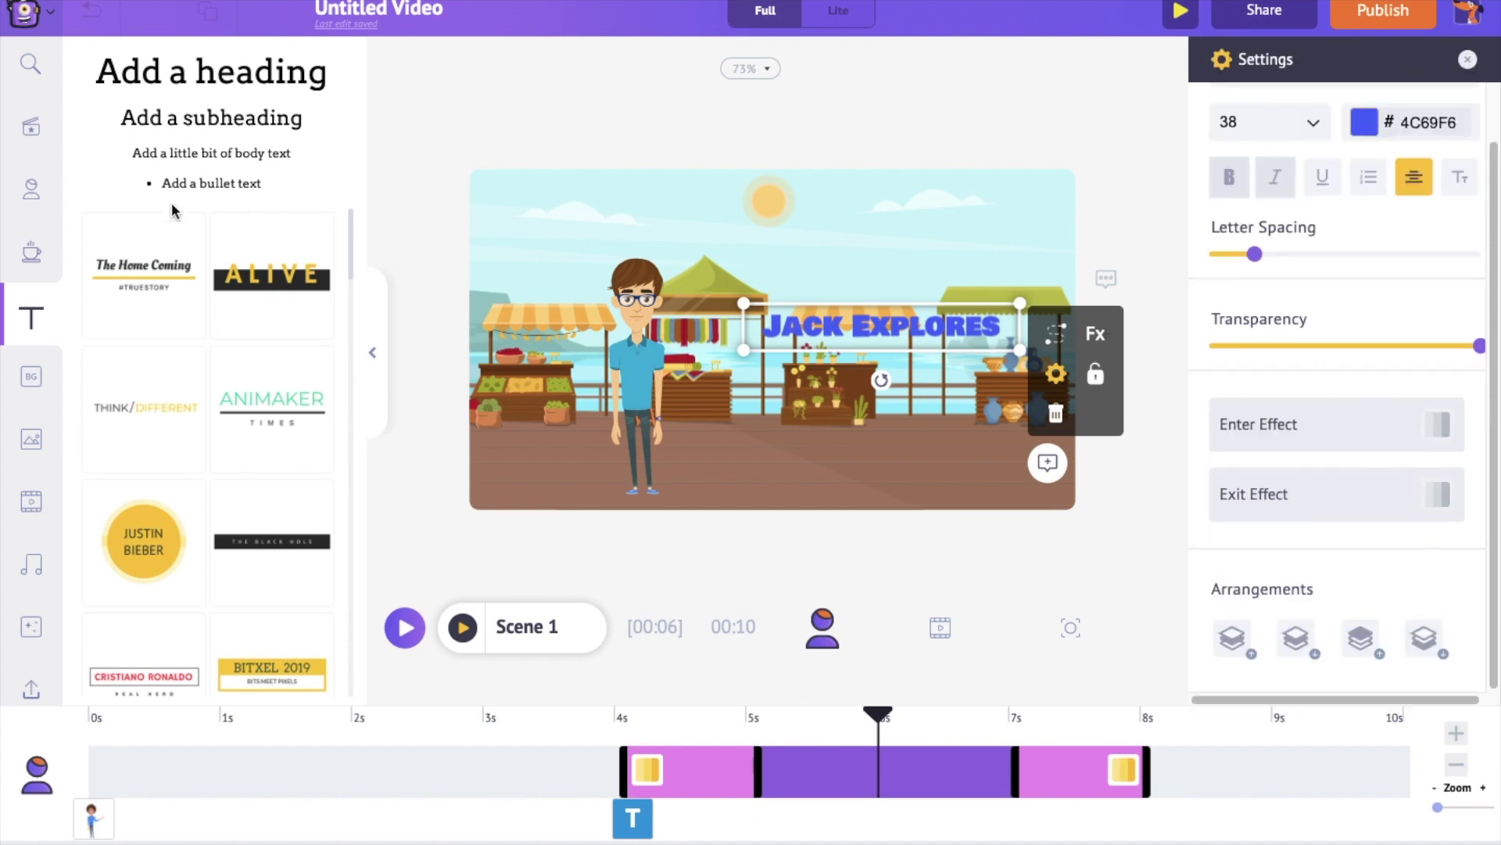
Step: At 4 s, add a With Text square, stretch it over the title, and colour it white
left_click(29, 255)
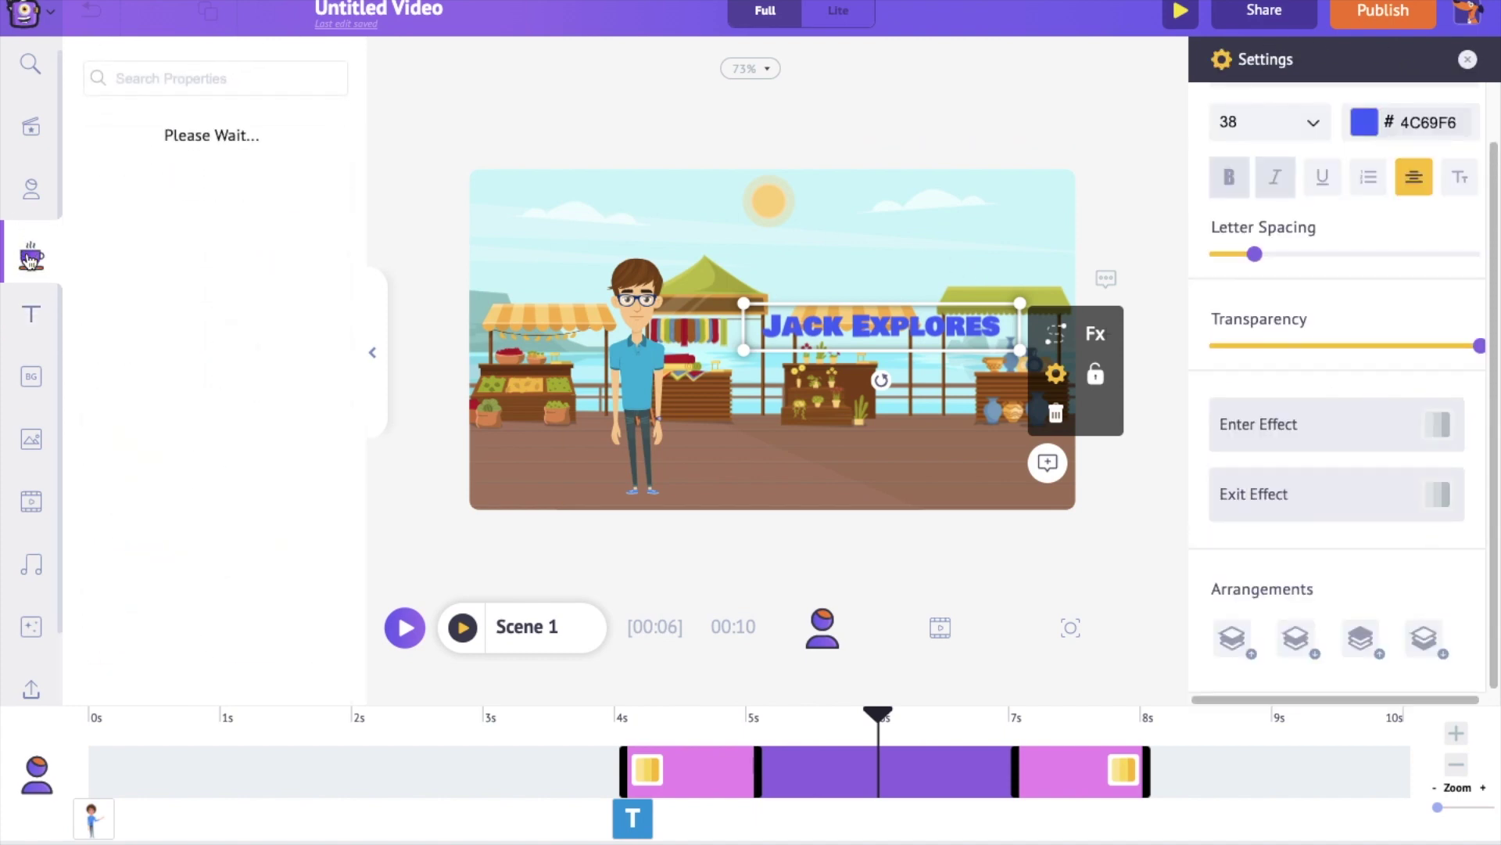
left_click(623, 718)
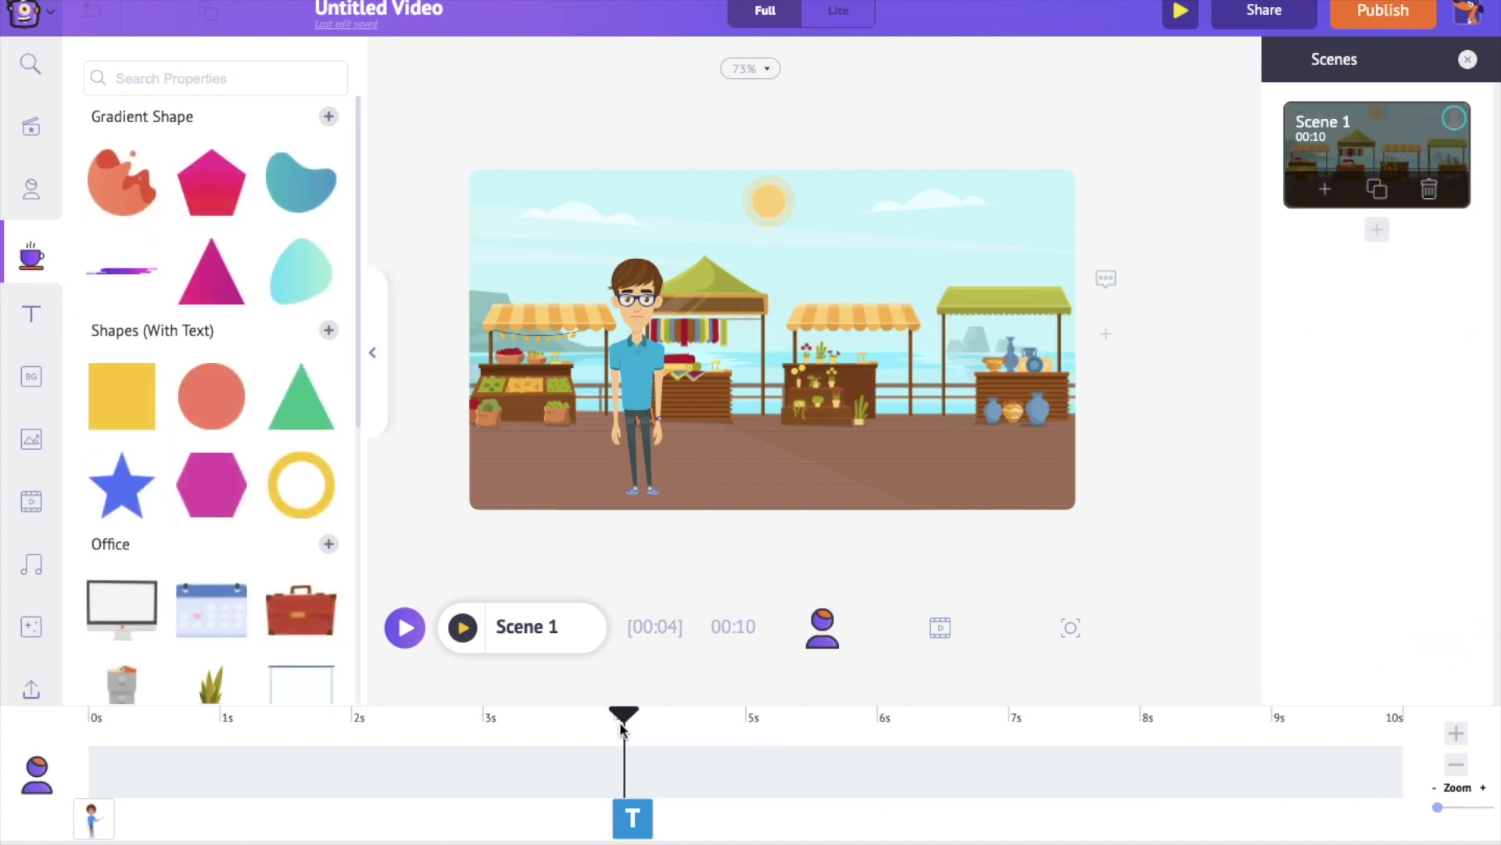
left_click(327, 332)
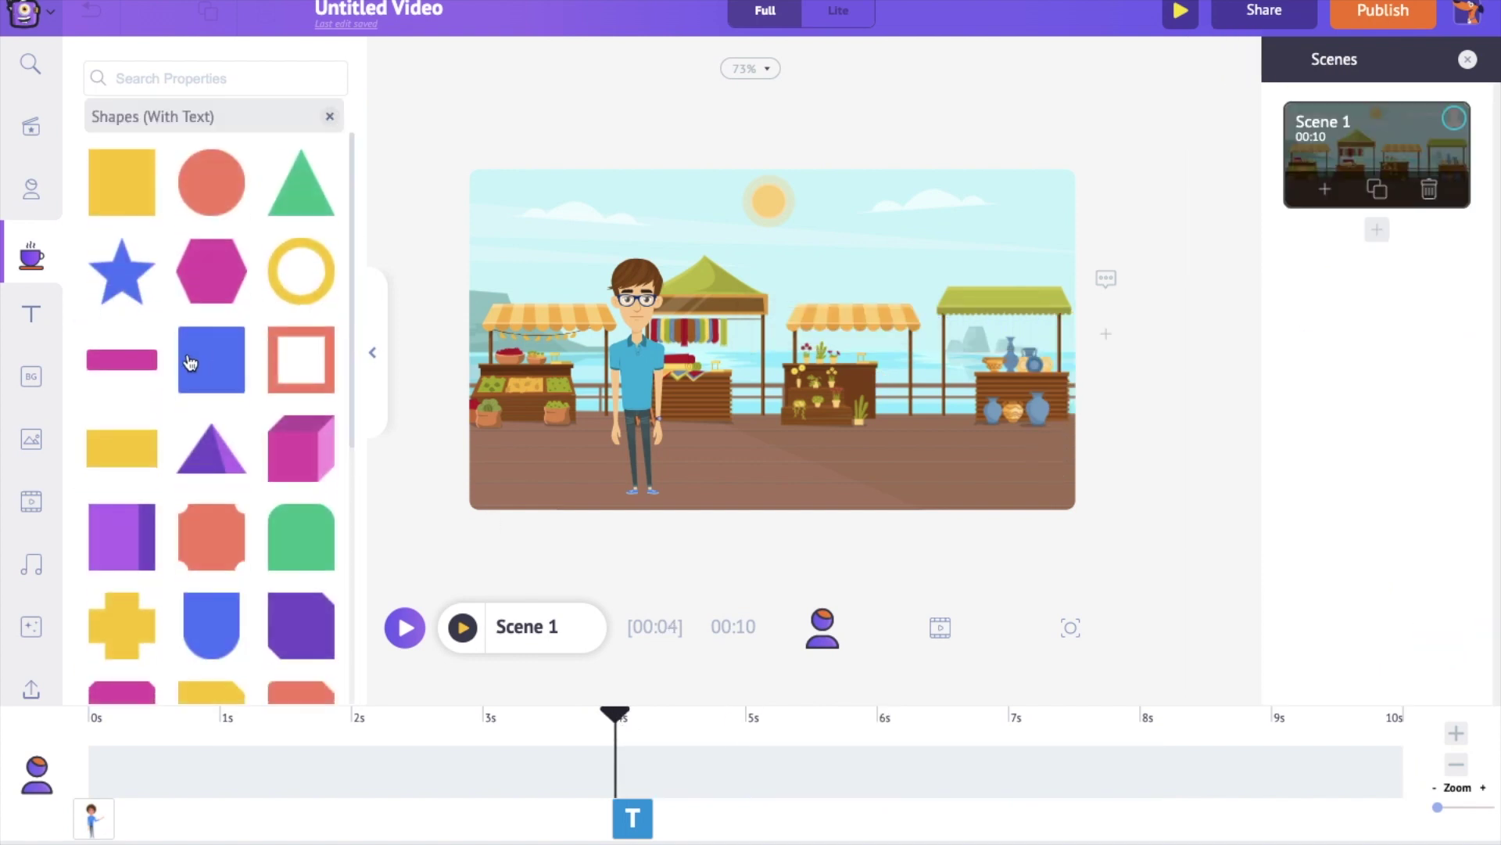
left_click_drag(190, 362, 865, 406)
left_click_drag(882, 496, 905, 308)
left_click_drag(777, 193, 868, 312)
left_click(1225, 132)
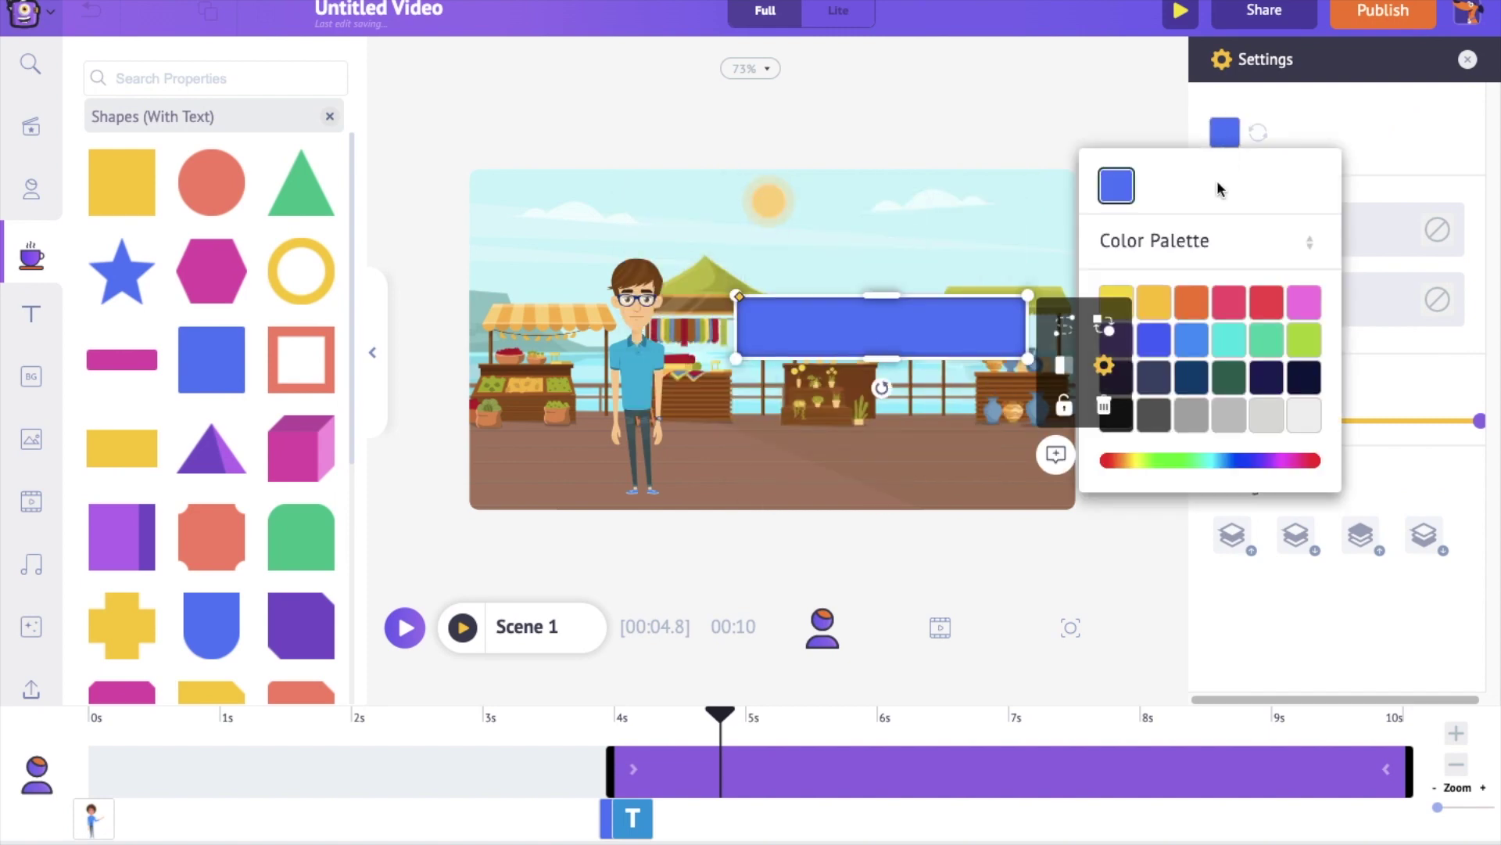
left_click(1254, 468)
Step: End the rectangle at 8.2 s, give it a Left move entrance, send it behind the title, preview
left_click_drag(1408, 760, 1162, 743)
left_click(1335, 232)
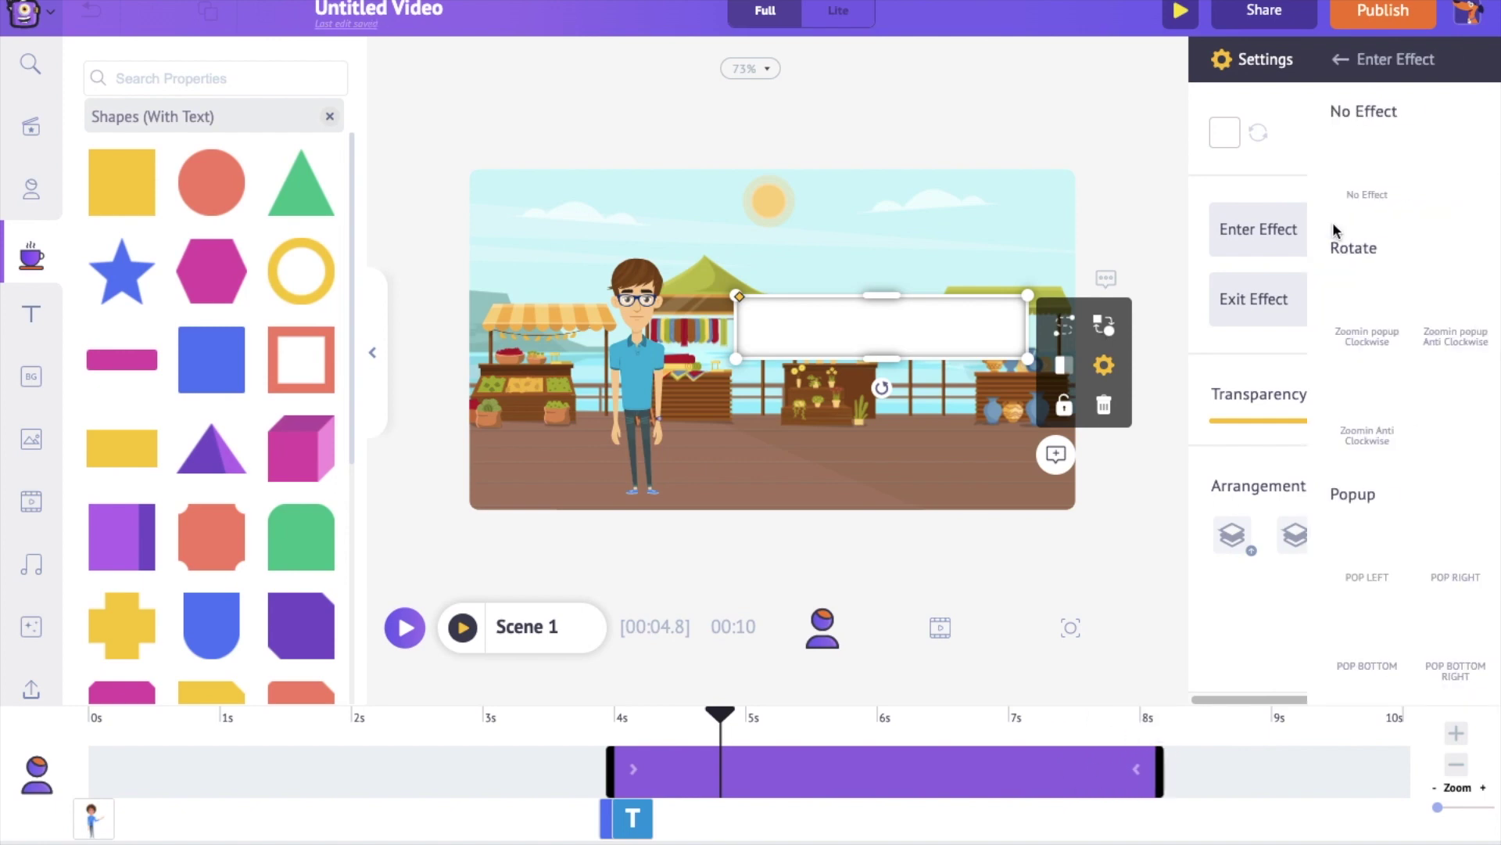
scroll(1278, 469, "down", 10)
left_click(1251, 454)
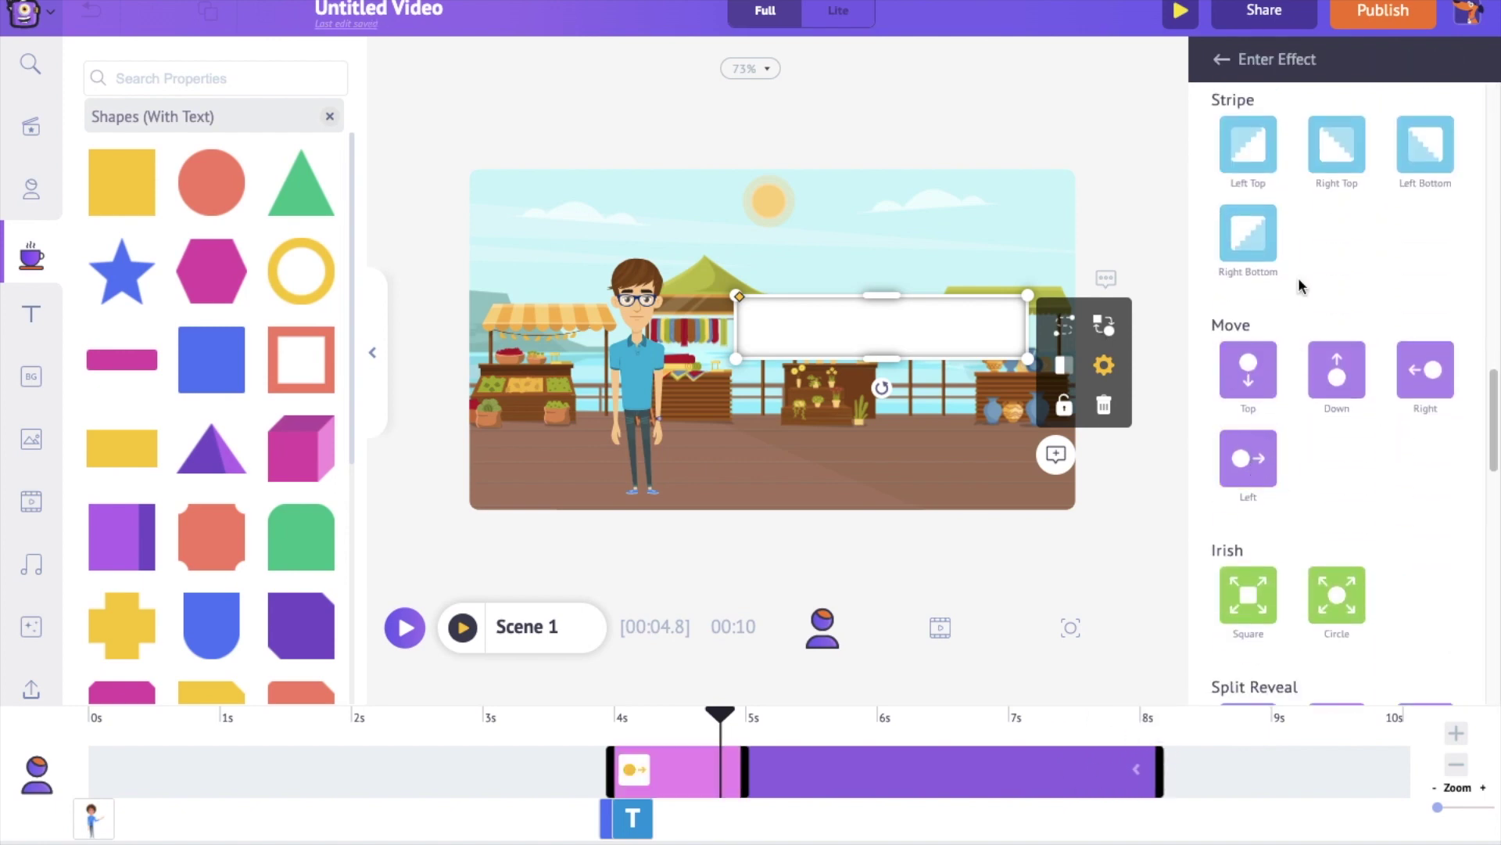
left_click(1215, 62)
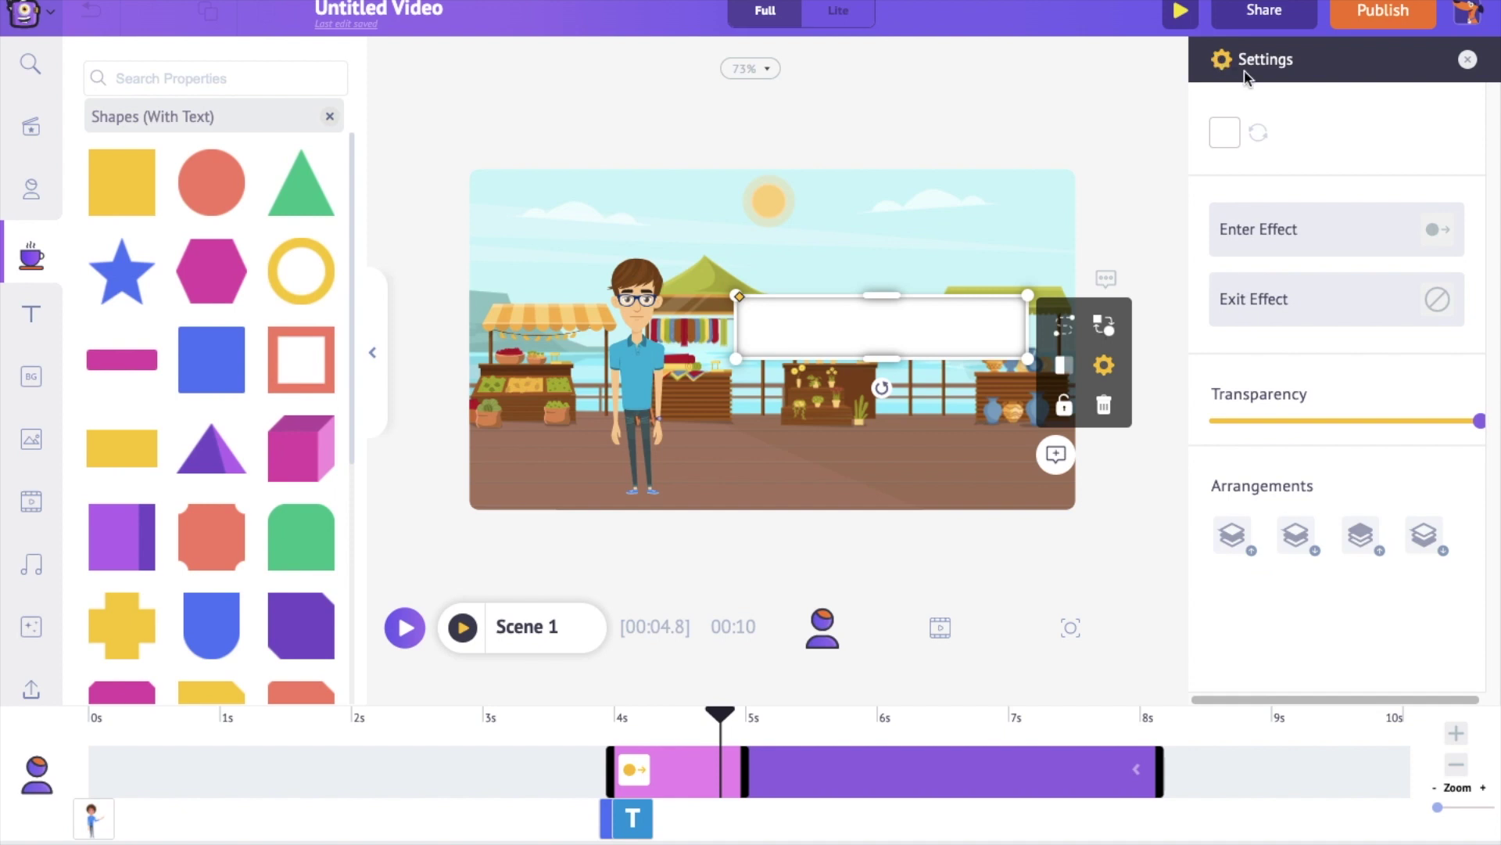
left_click(1312, 327)
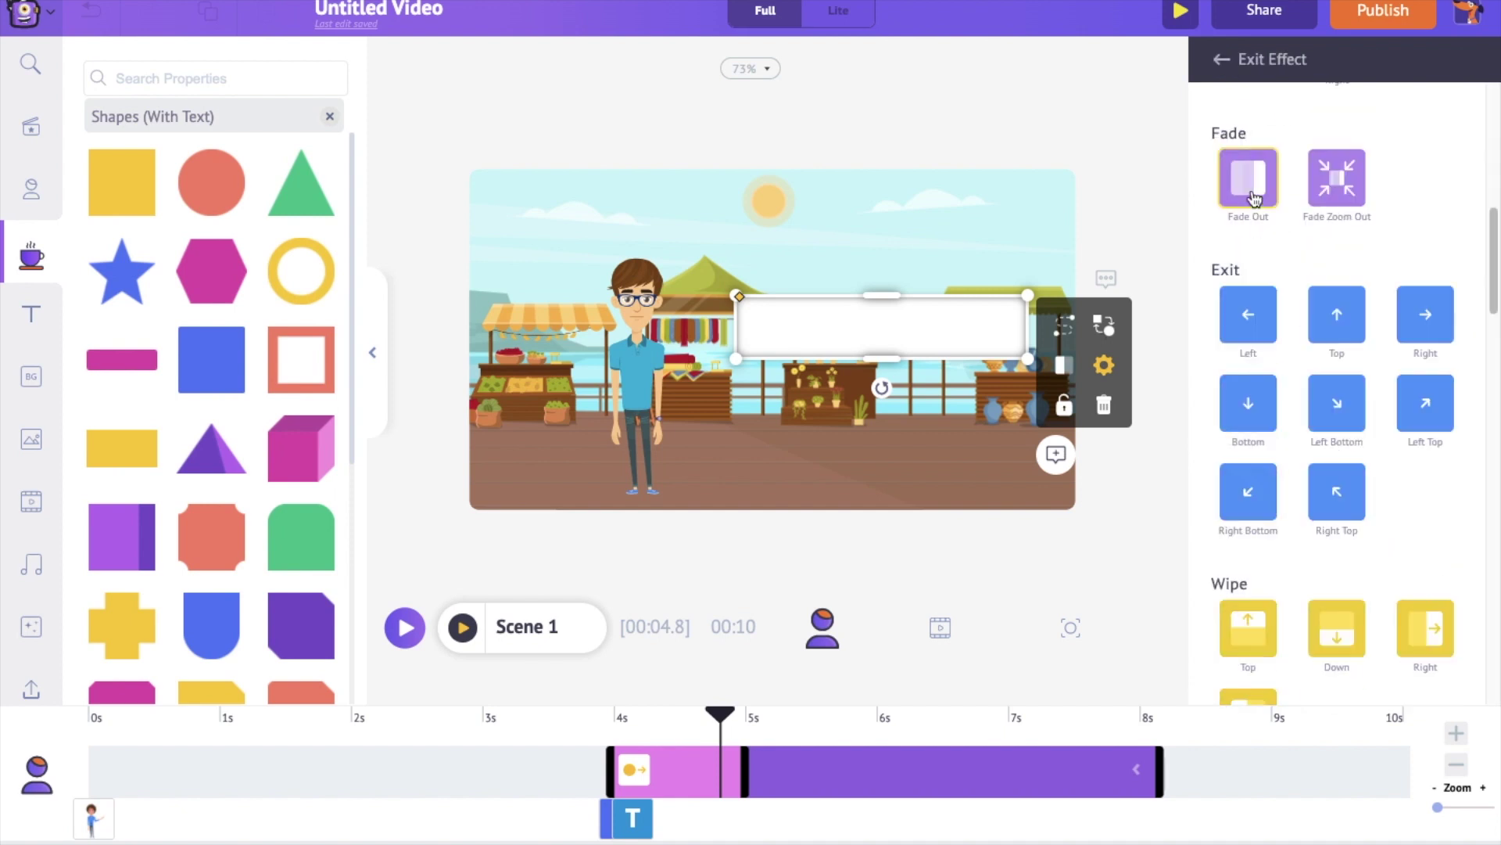
left_click(1220, 59)
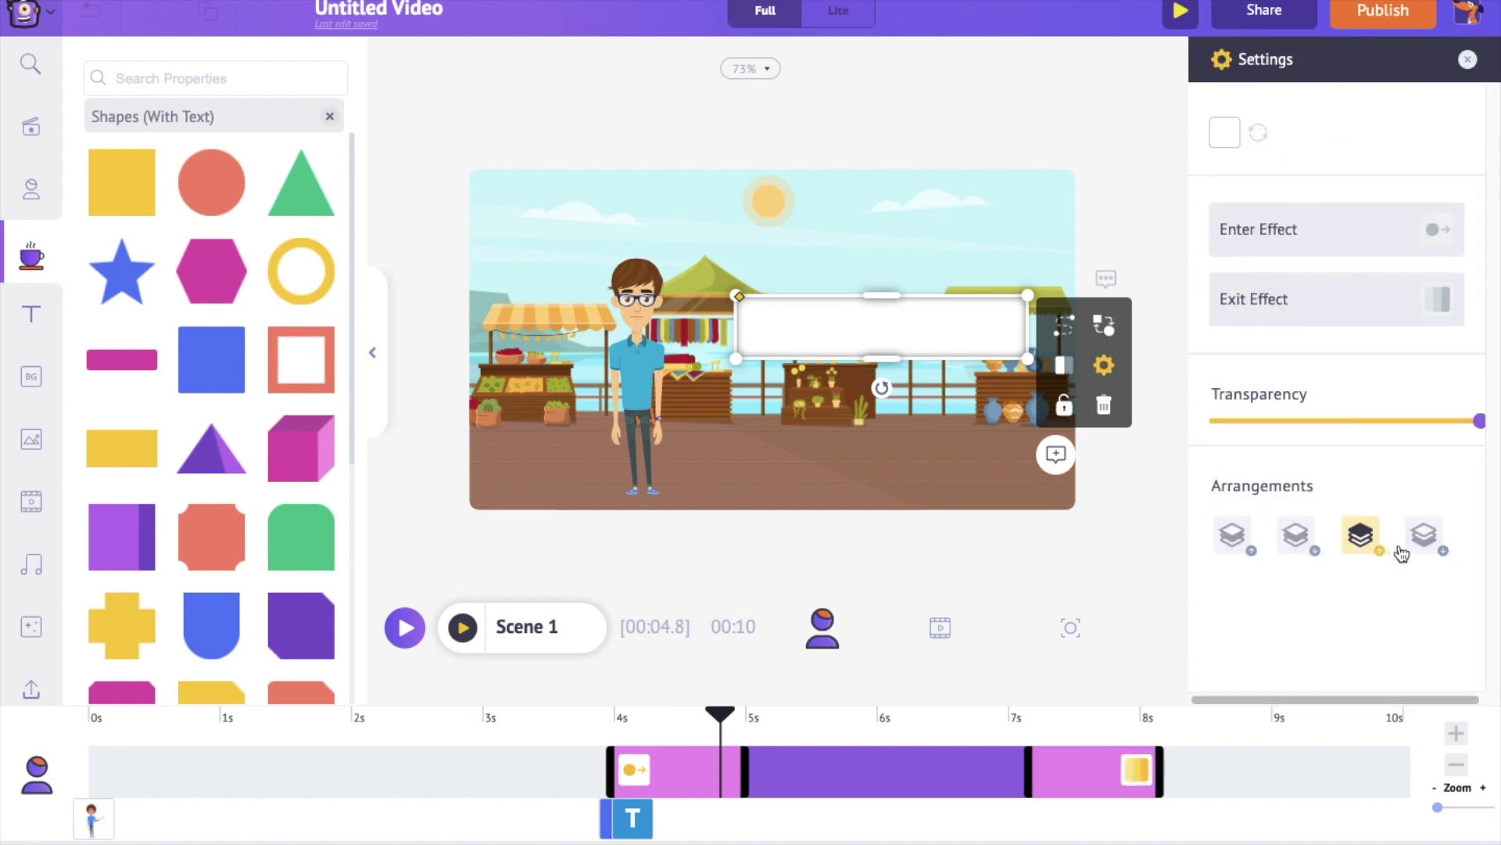
left_click(1423, 536)
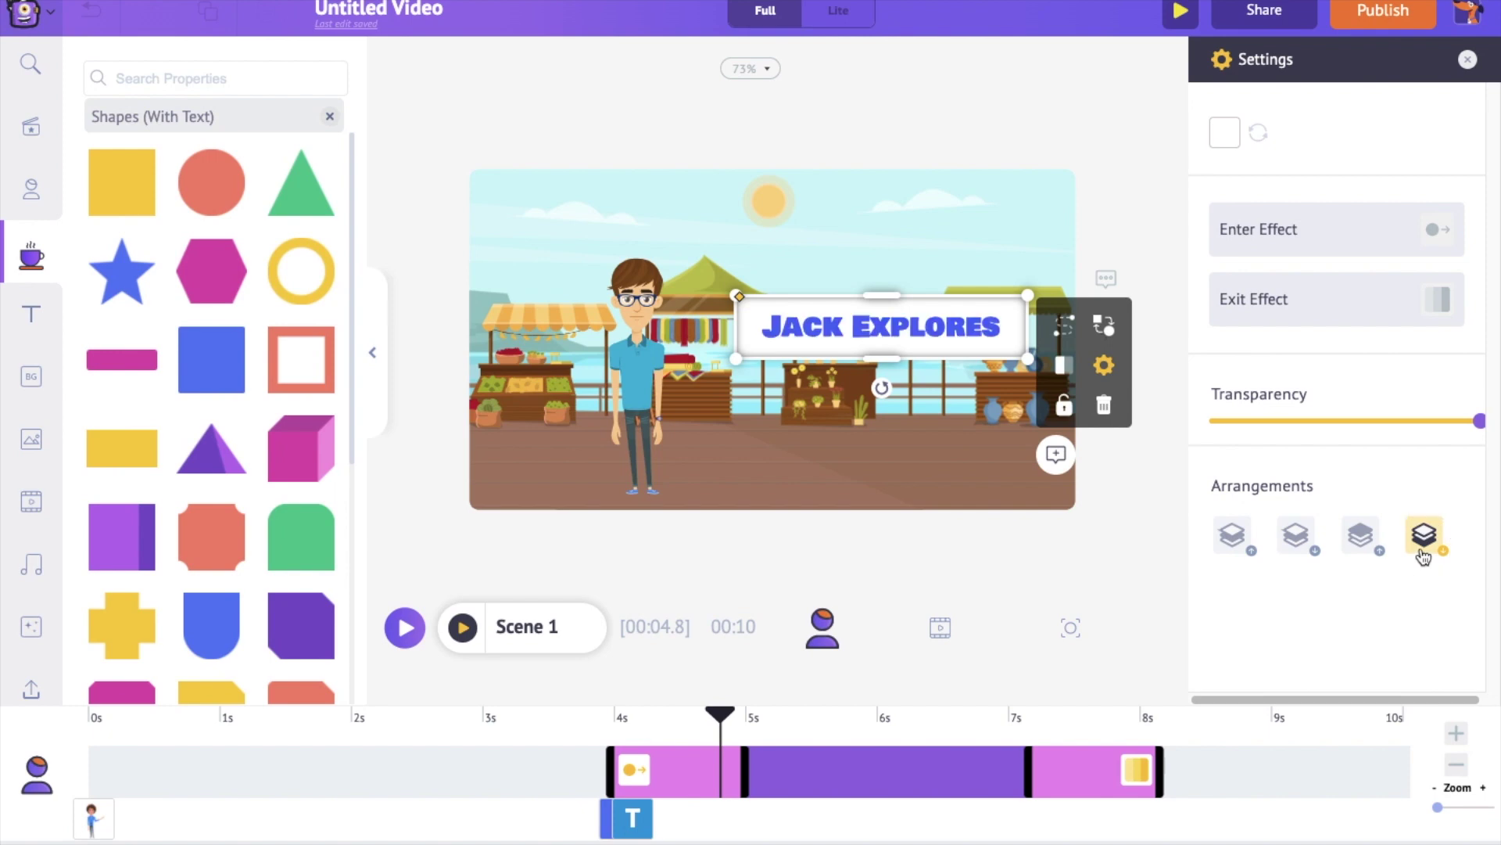
left_click(949, 568)
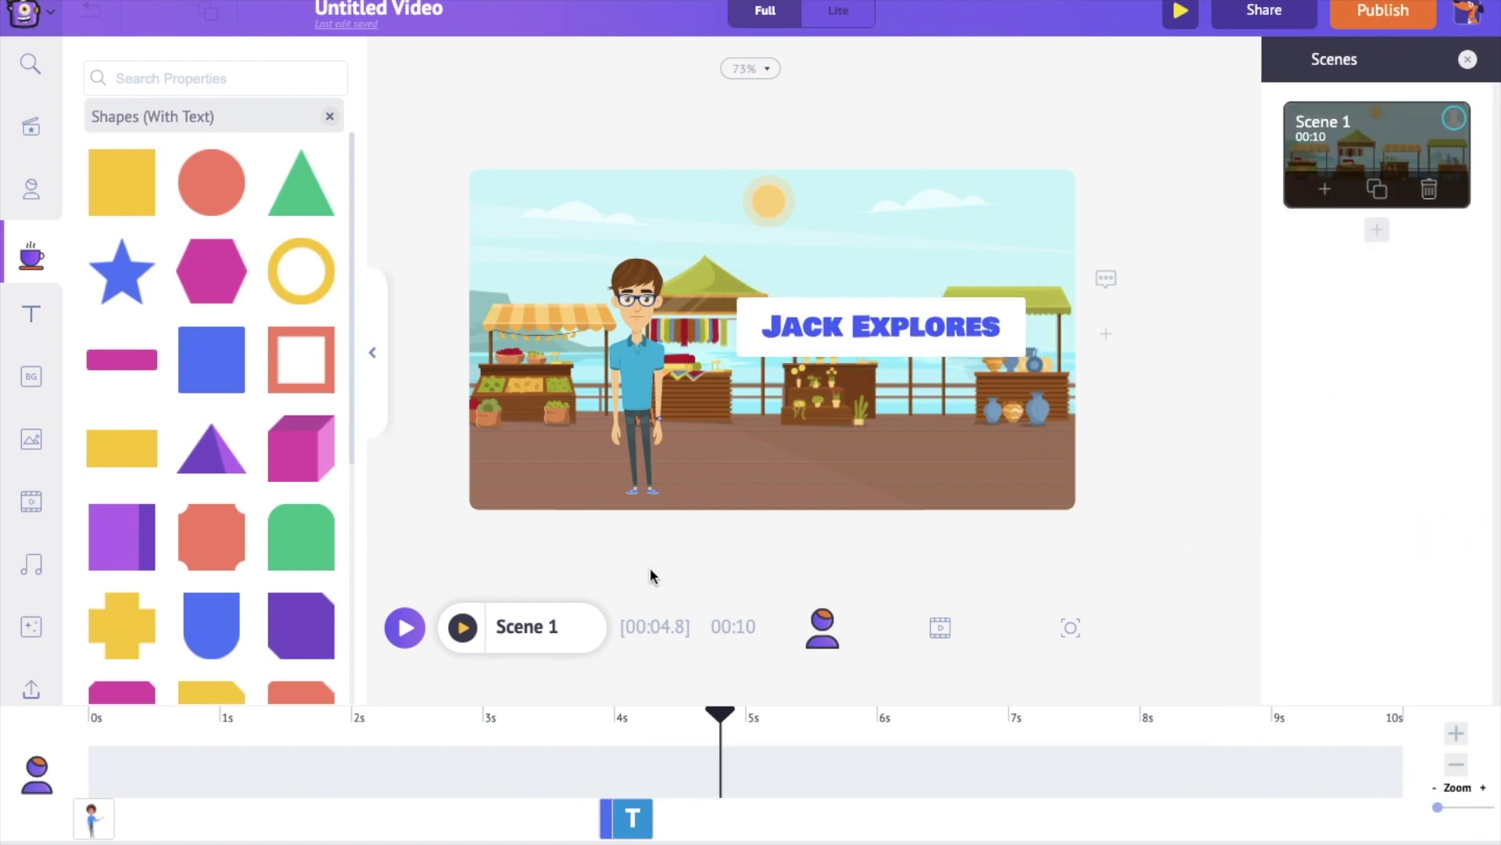
left_click(463, 628)
Step: Delay the title's start to about 4.4 s and choose the character's My Voice upload option
left_click_drag(637, 825, 690, 825)
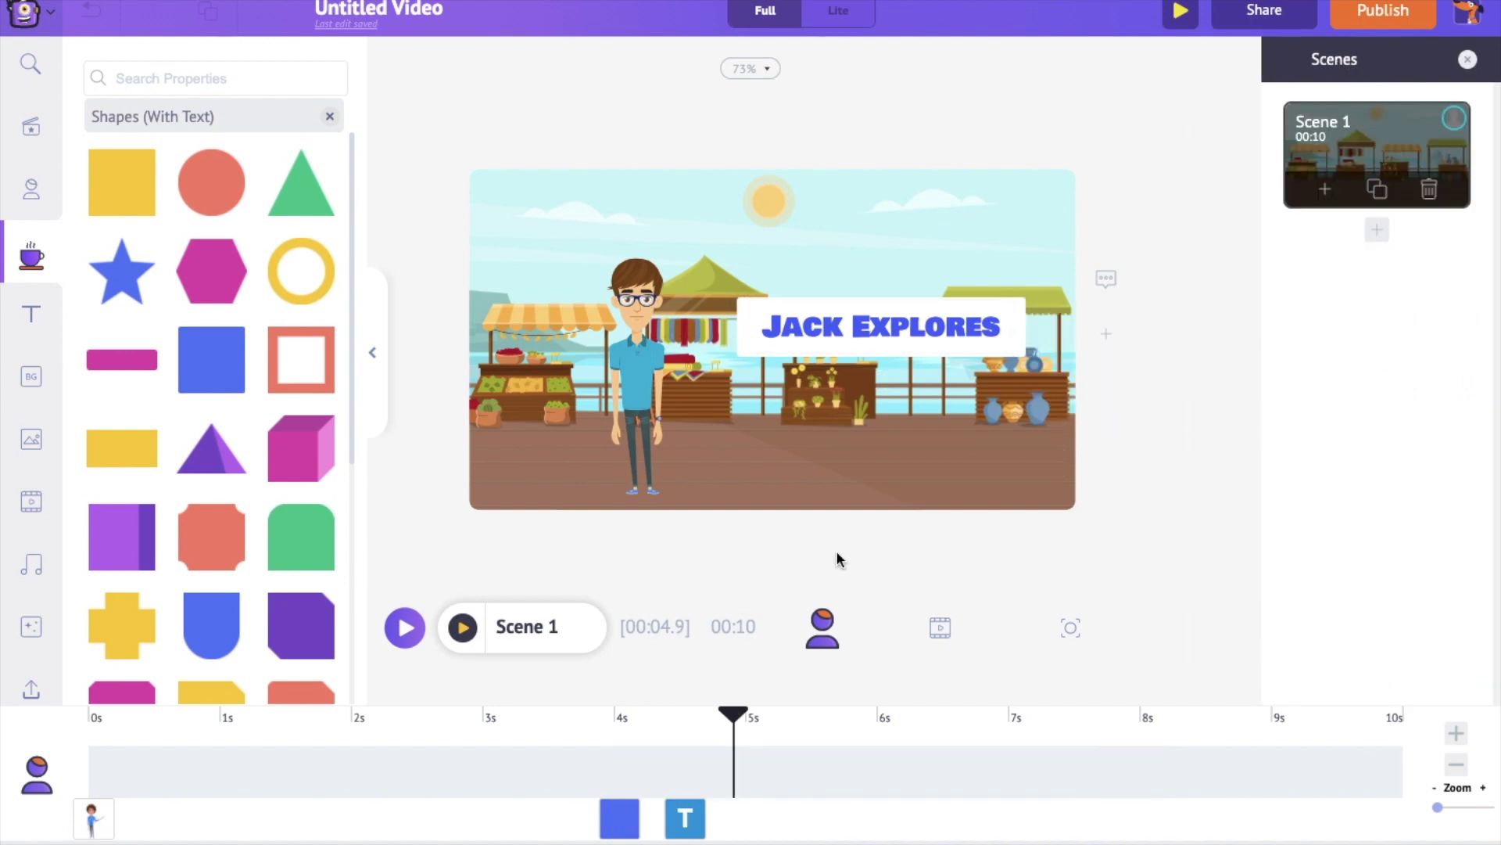
left_click(639, 432)
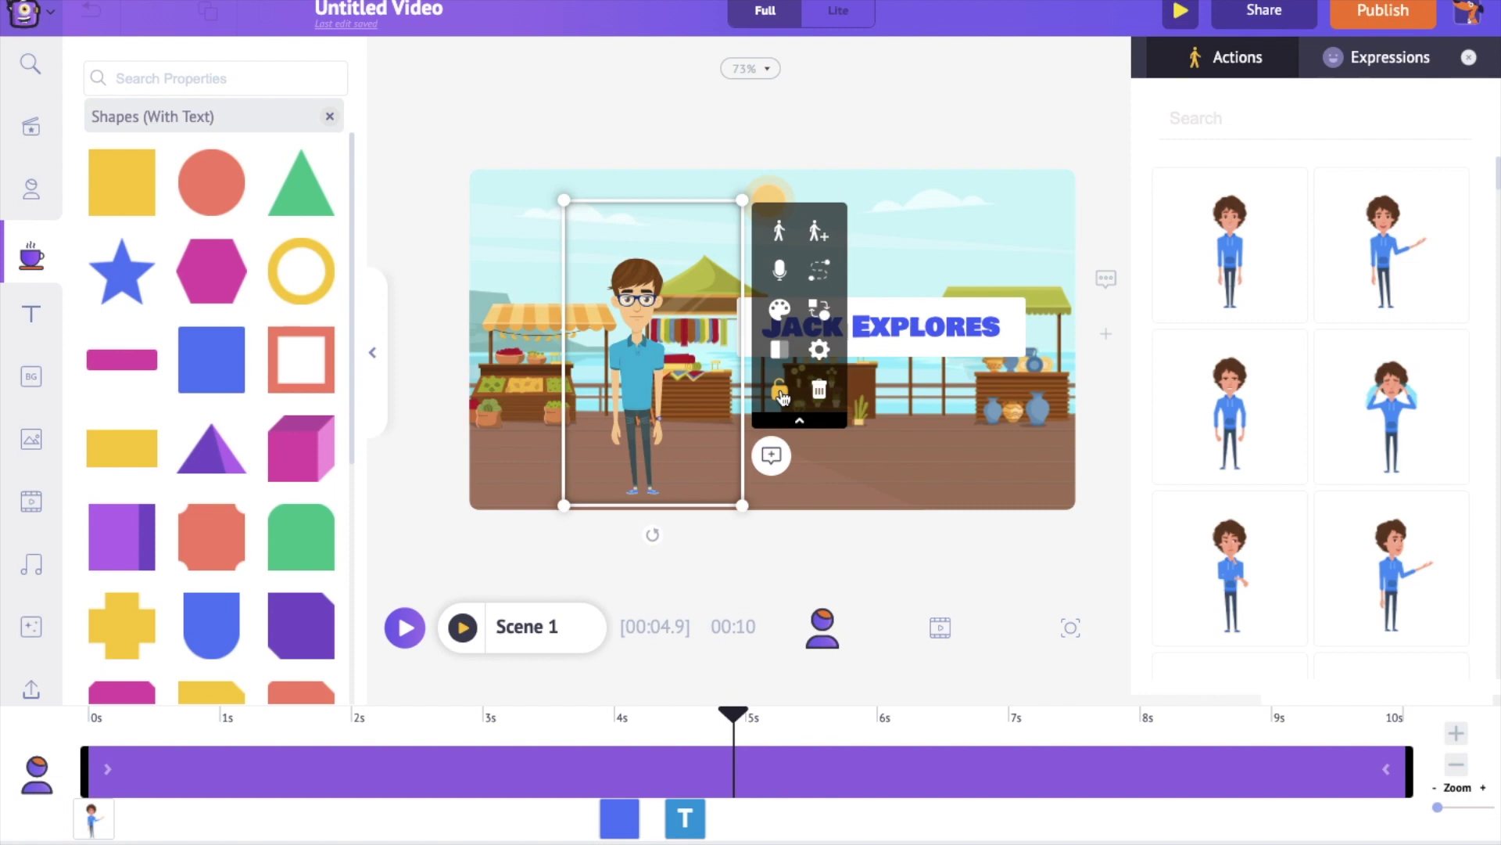
left_click(782, 271)
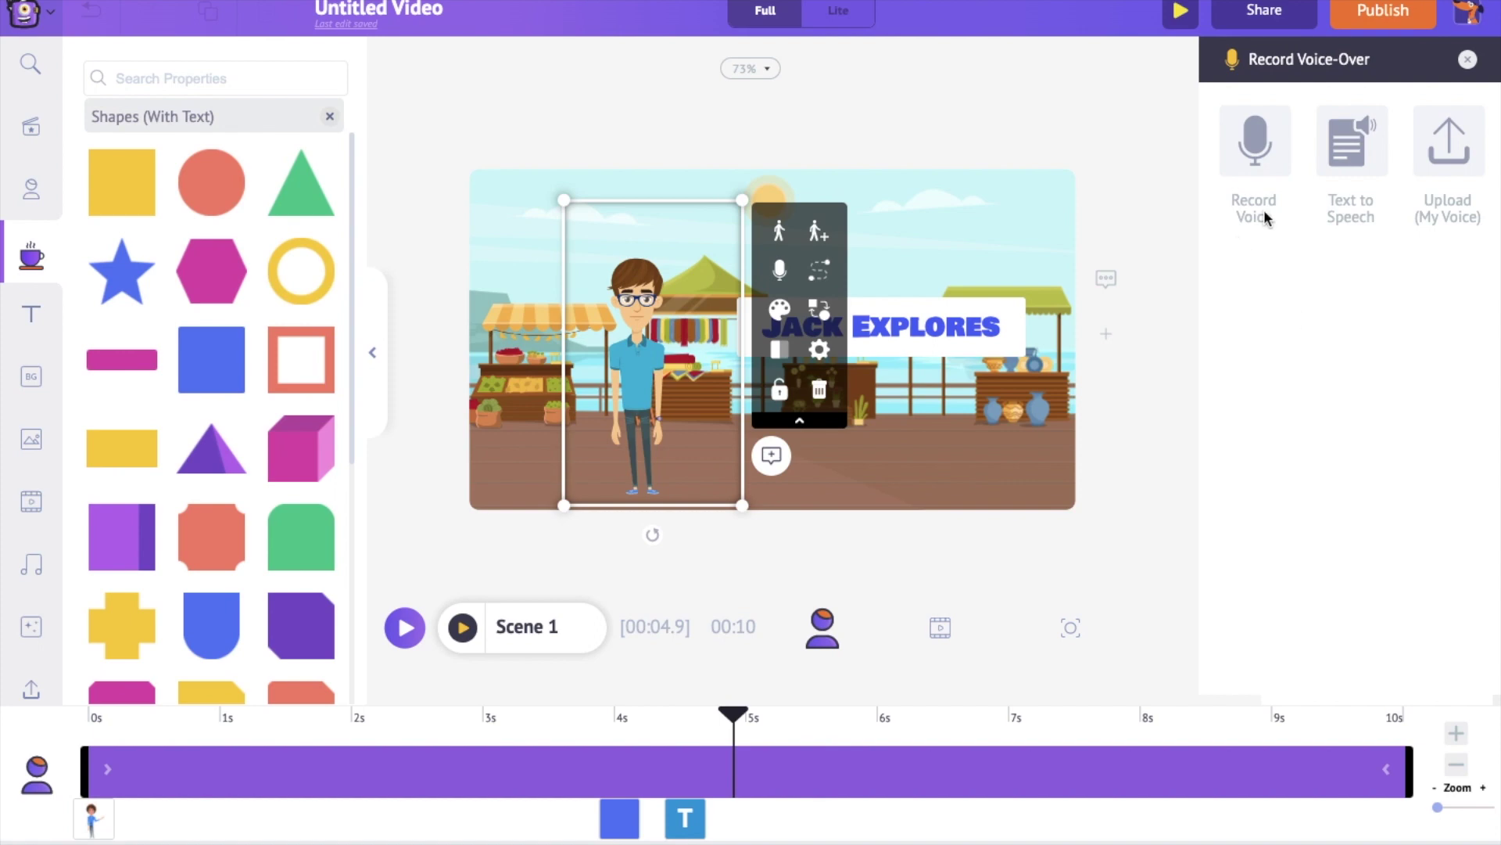
left_click(1444, 161)
Step: Upload 12.mp3 from the Desktop as the character's voice, then switch to text-to-speech
left_click(1374, 680)
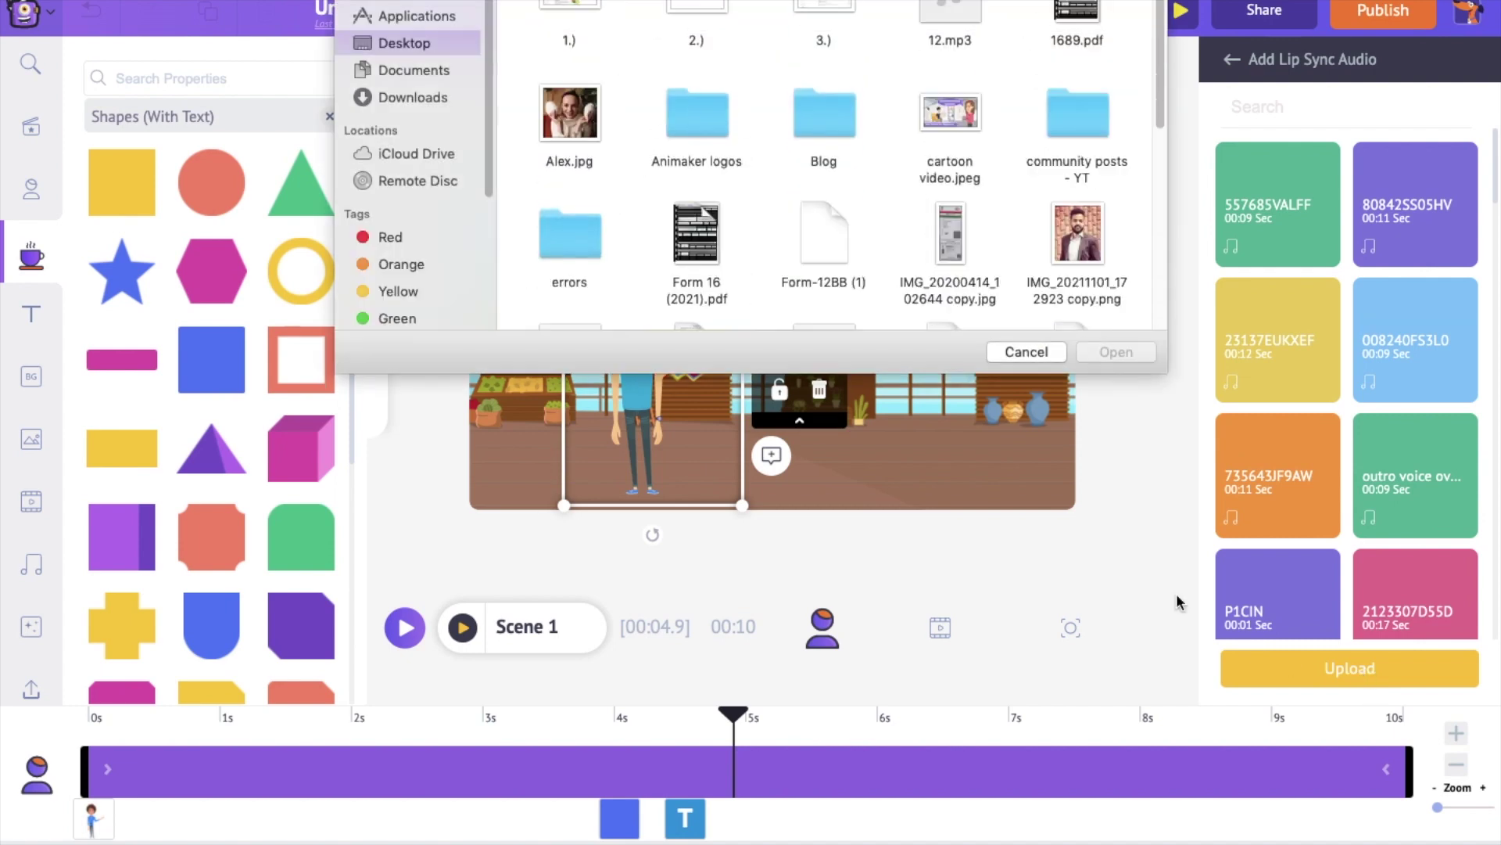
left_click(931, 6)
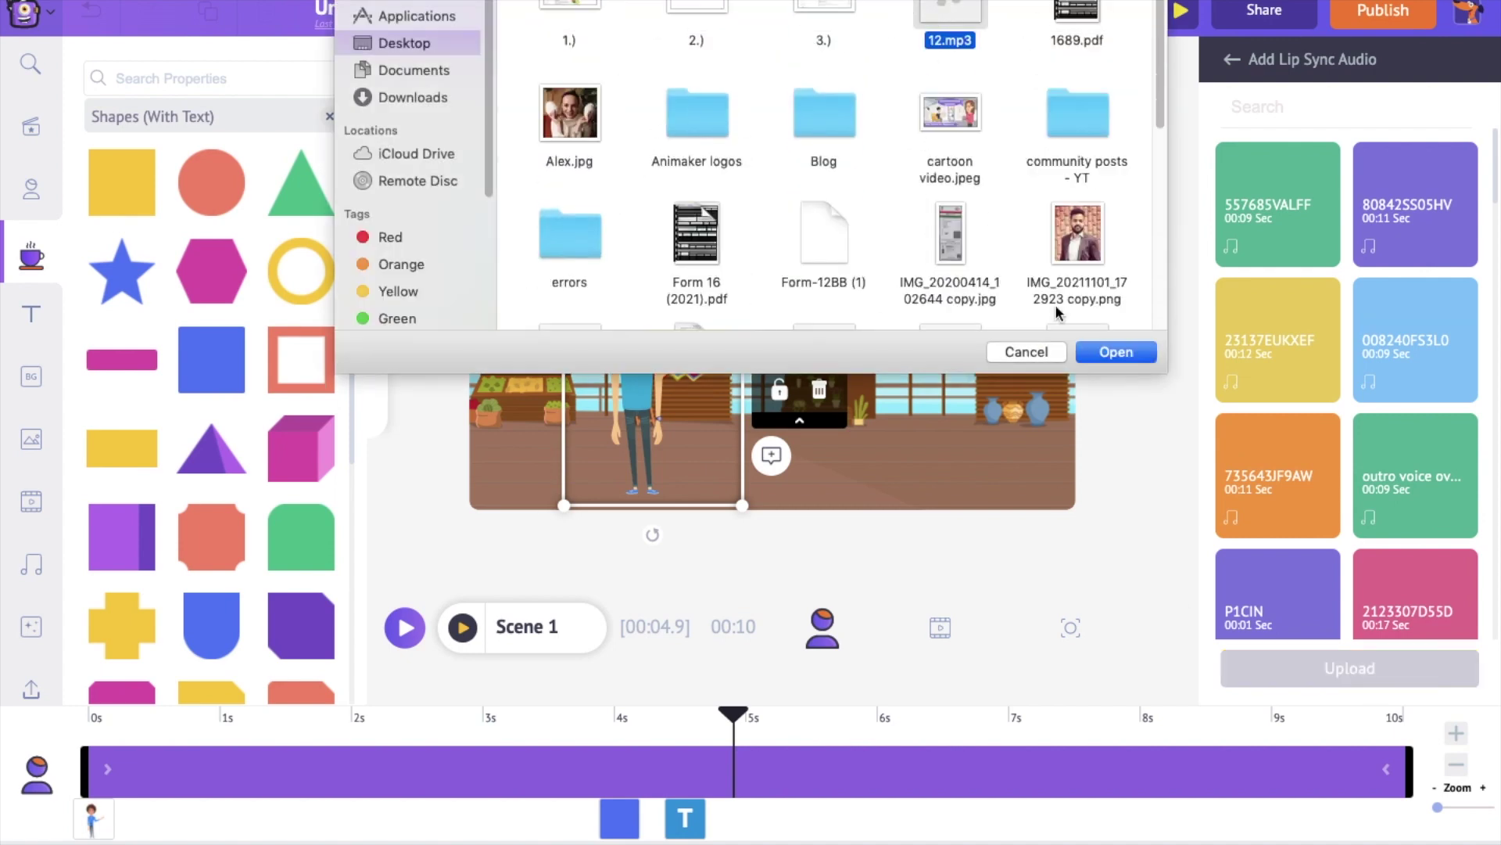
left_click(1027, 352)
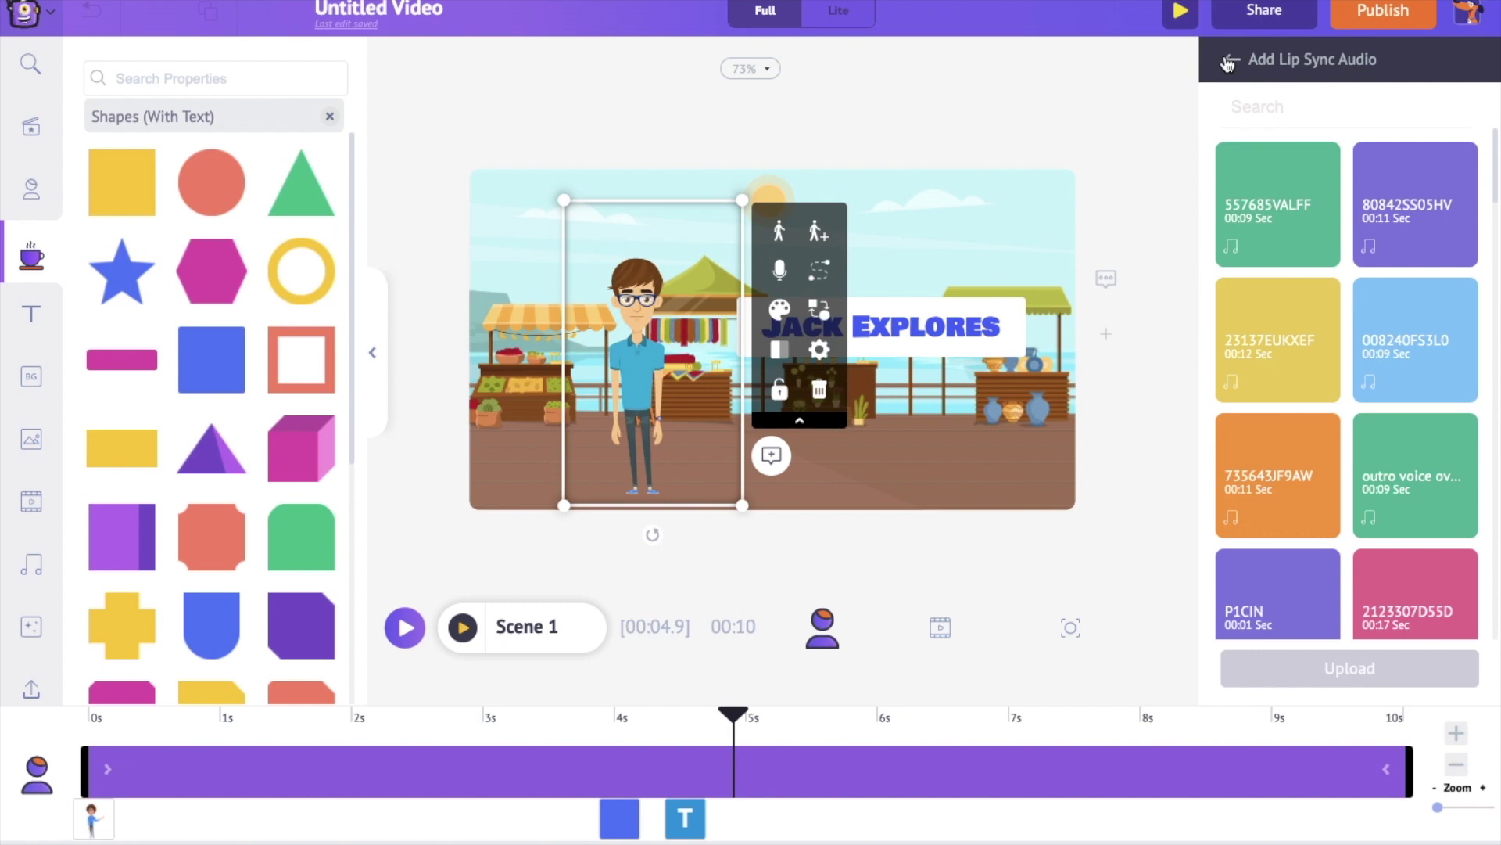
left_click(1228, 62)
left_click(1342, 173)
Step: Write the greeting 'Hey Guys! Welcome back to the channel. It's Jack here.' in voice Martin(New) and preview it
left_click(651, 217)
type("Hey Guys! It")
key("BackSpace")
key("BackSpace")
type("Welcome back to the channel. It's Jack here.")
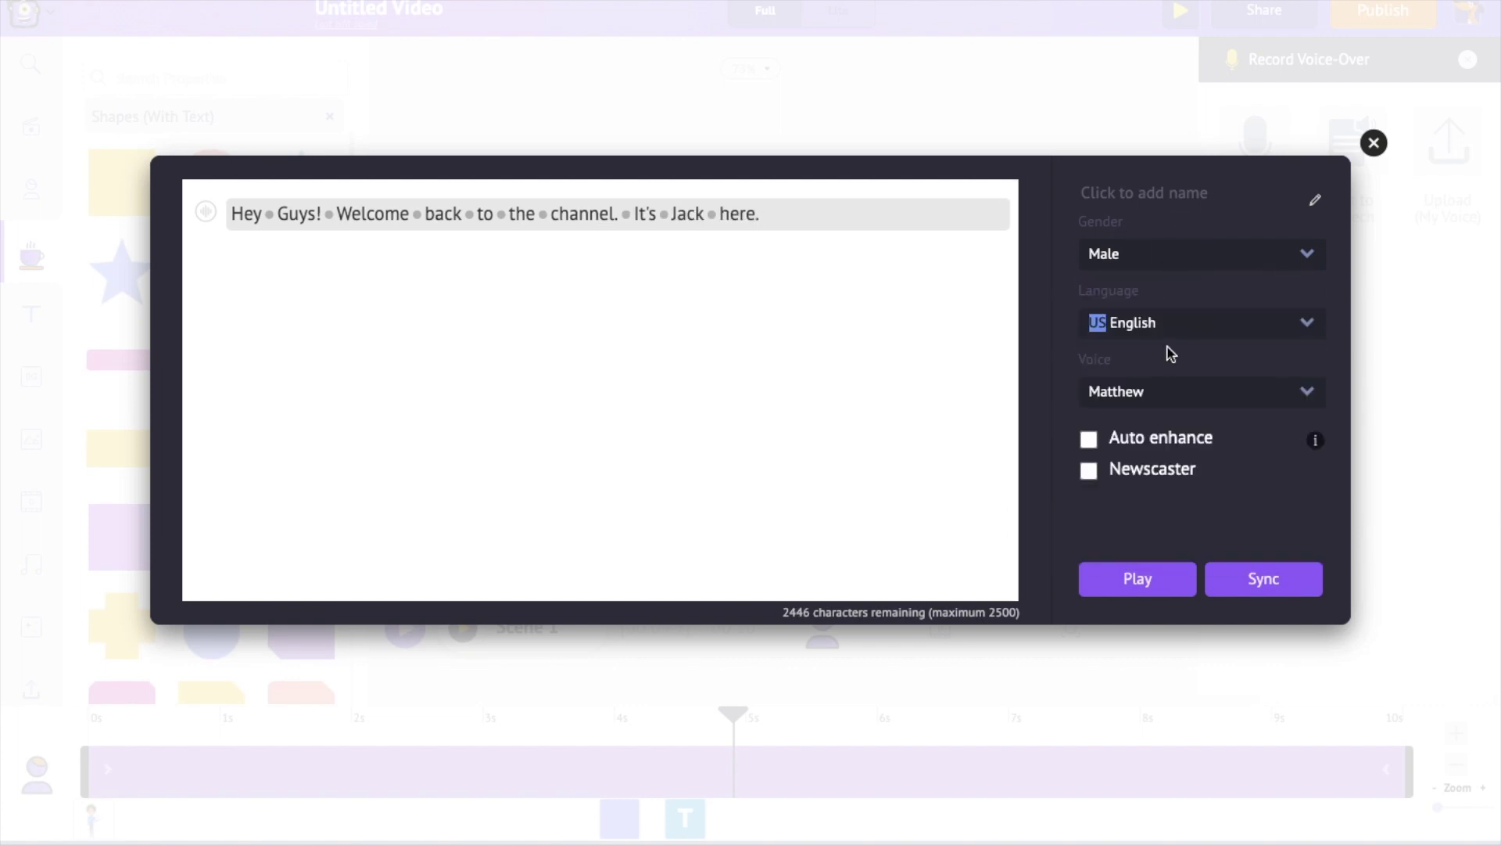
left_click(1160, 393)
left_click(1142, 522)
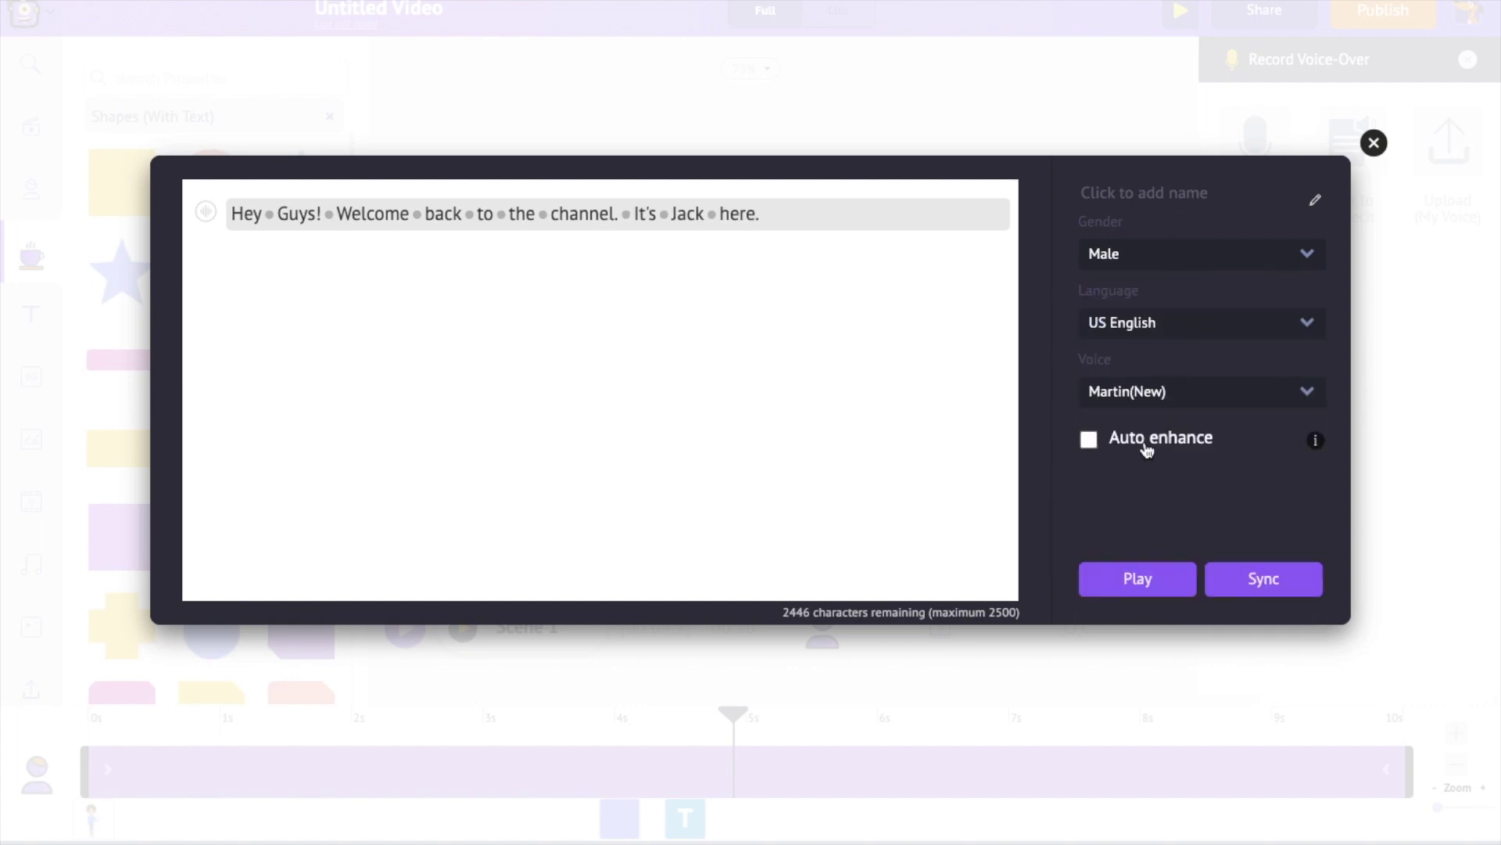
left_click(1138, 594)
Step: Look through the line's speed, pitch, volume, pause and breath settings
left_click(206, 211)
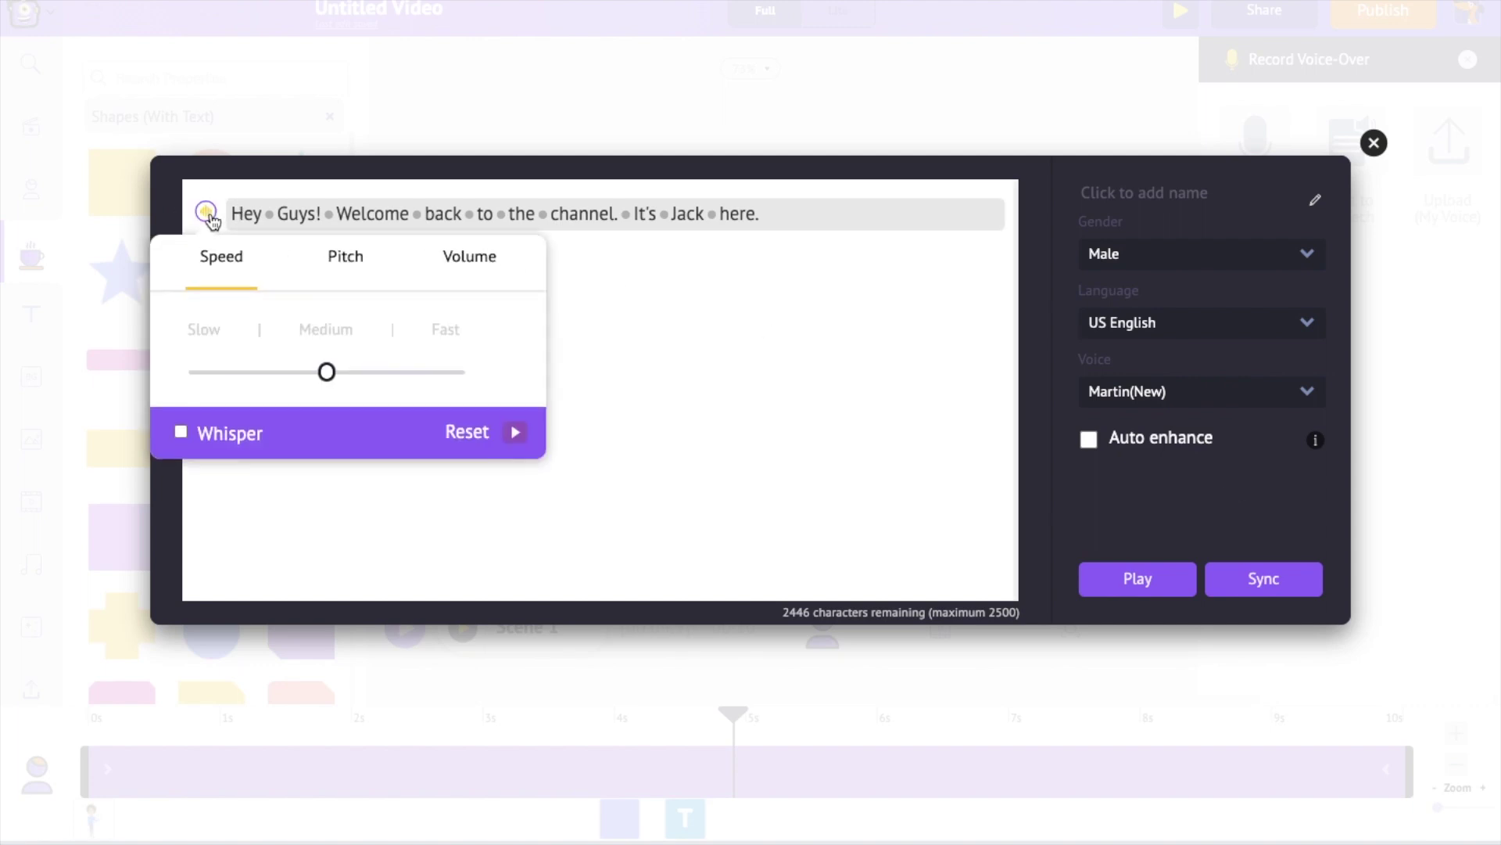
left_click(323, 275)
left_click(471, 274)
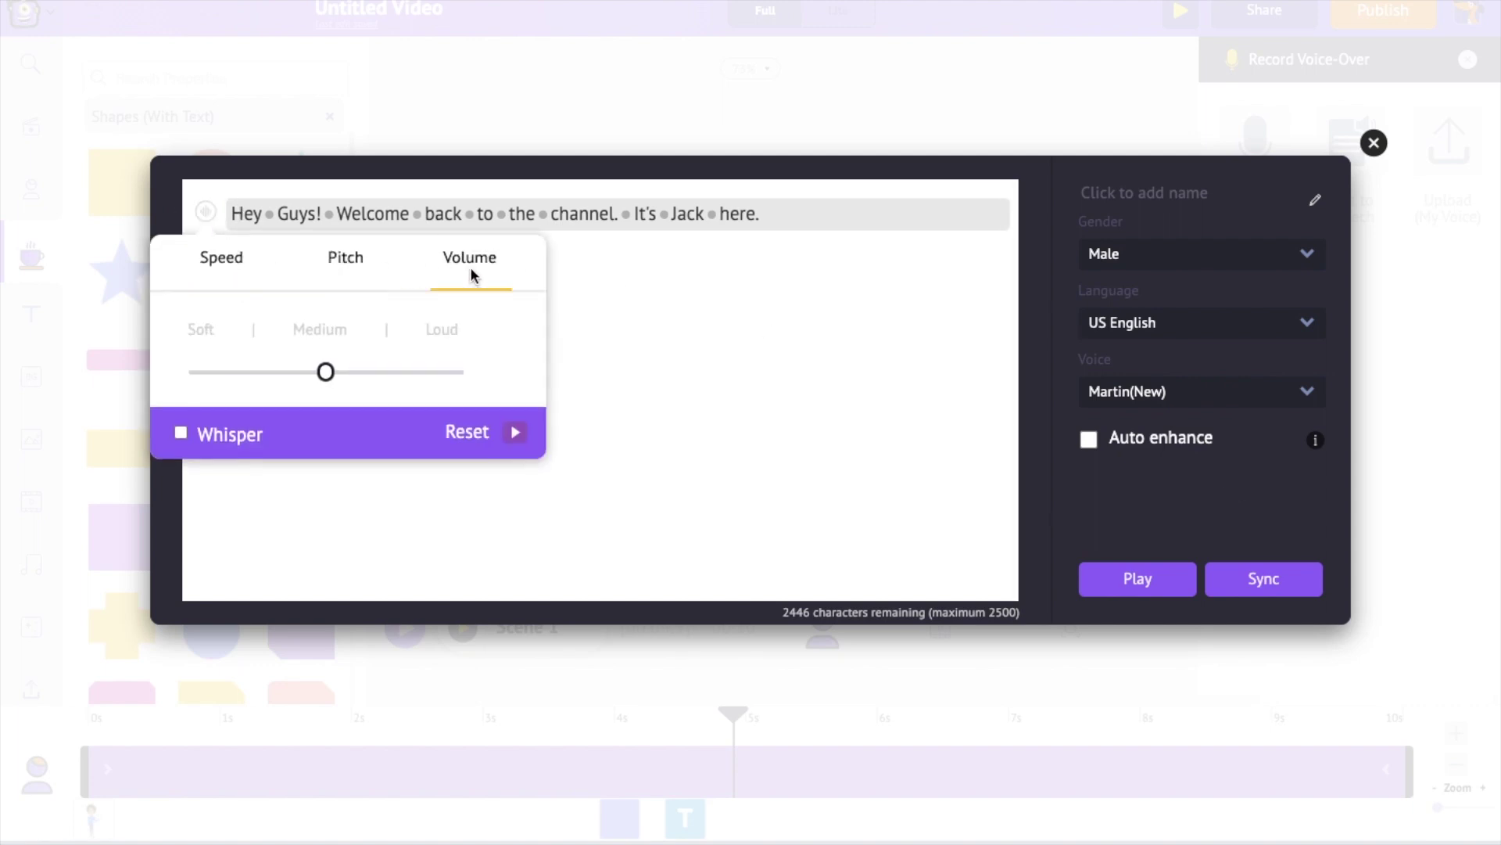
left_click(329, 215)
left_click(579, 266)
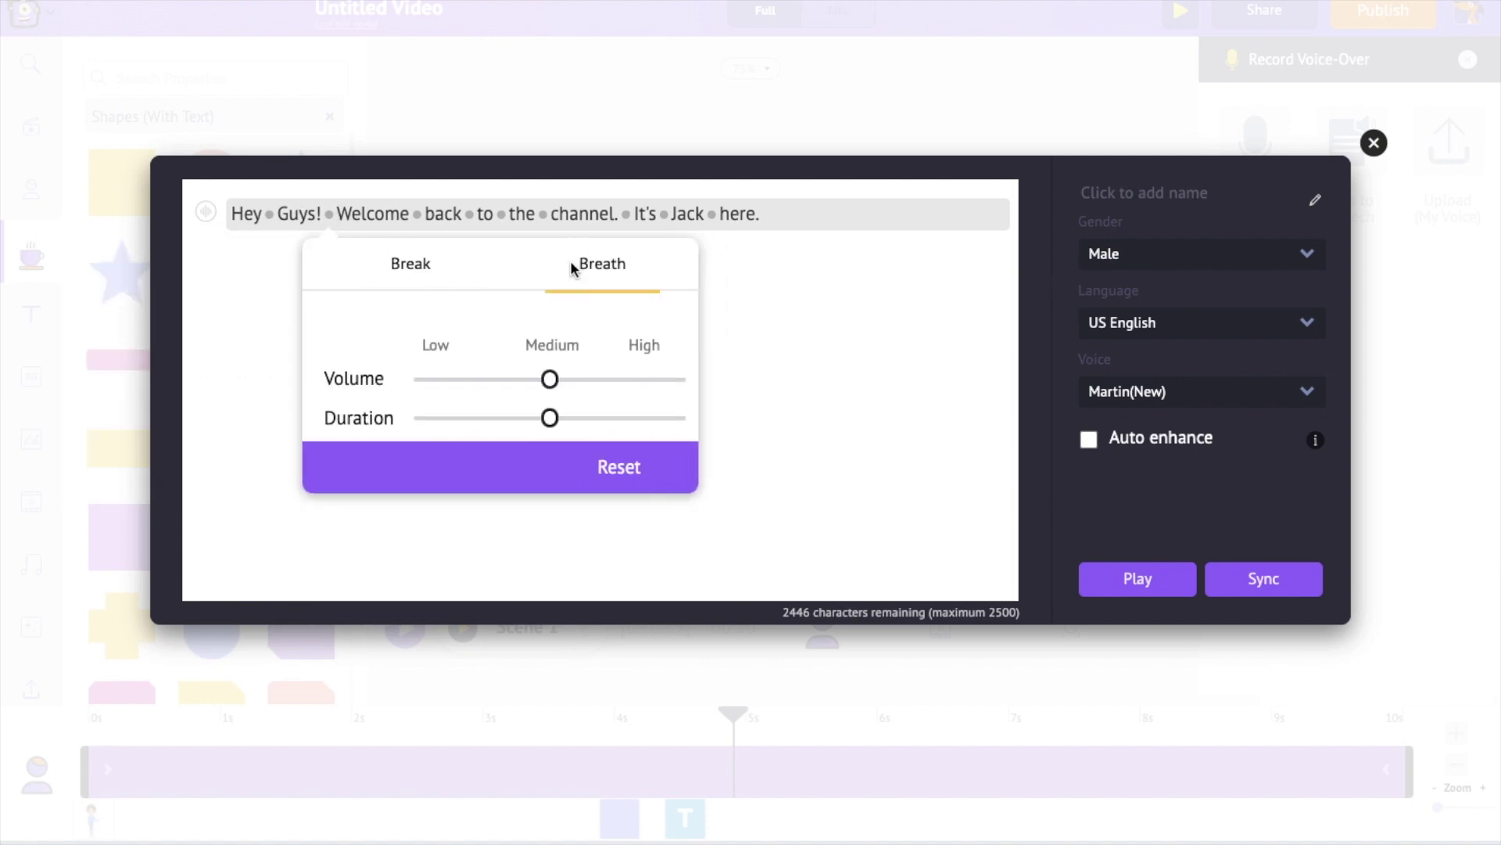
left_click(842, 323)
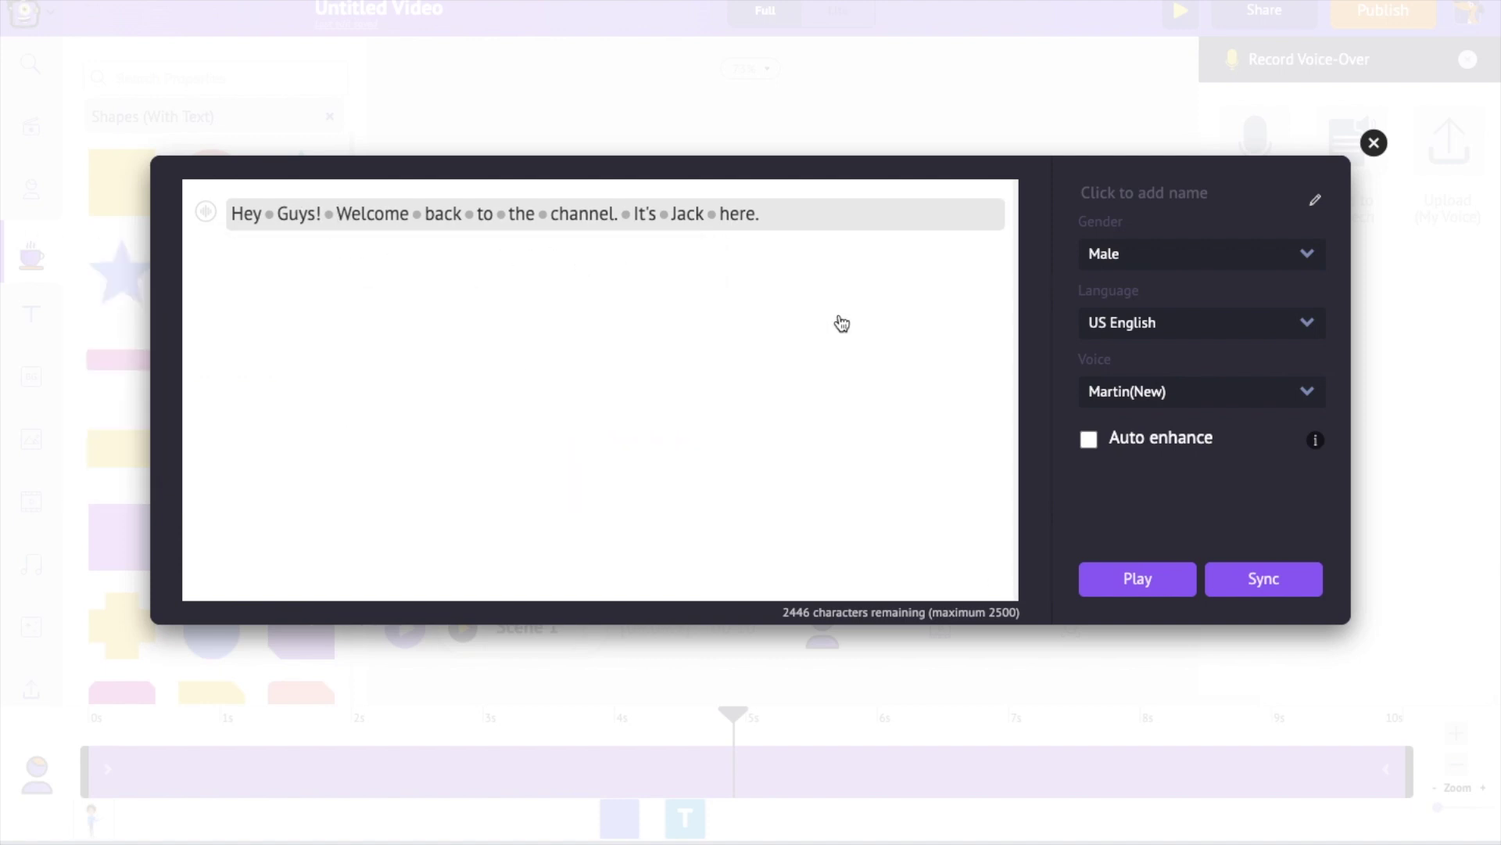
Step: Turn on Auto enhance, preview the enhanced voice, and close the editor without adding it
left_click(1091, 441)
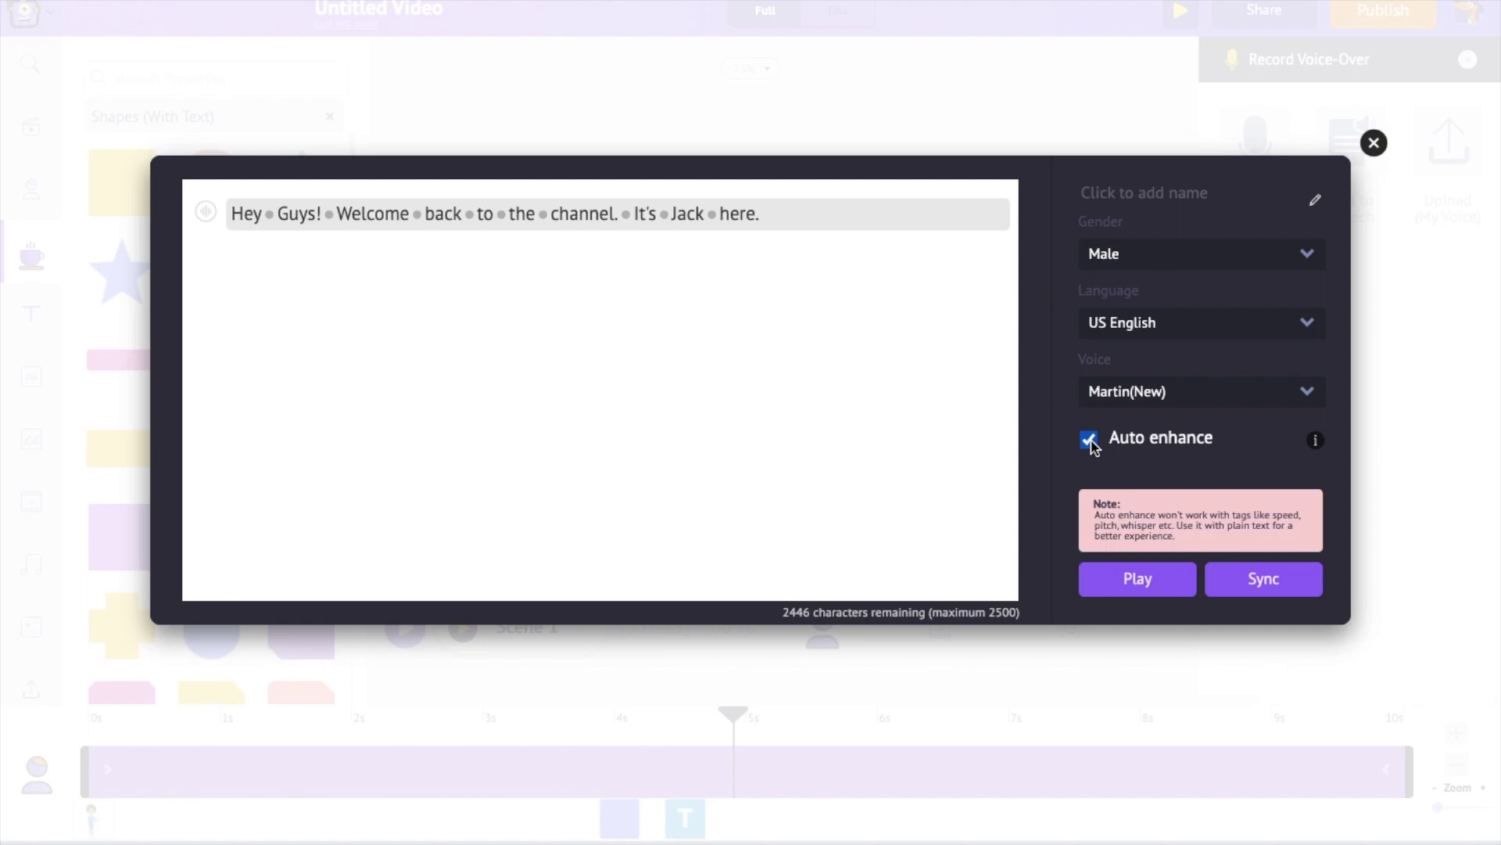
left_click(1133, 590)
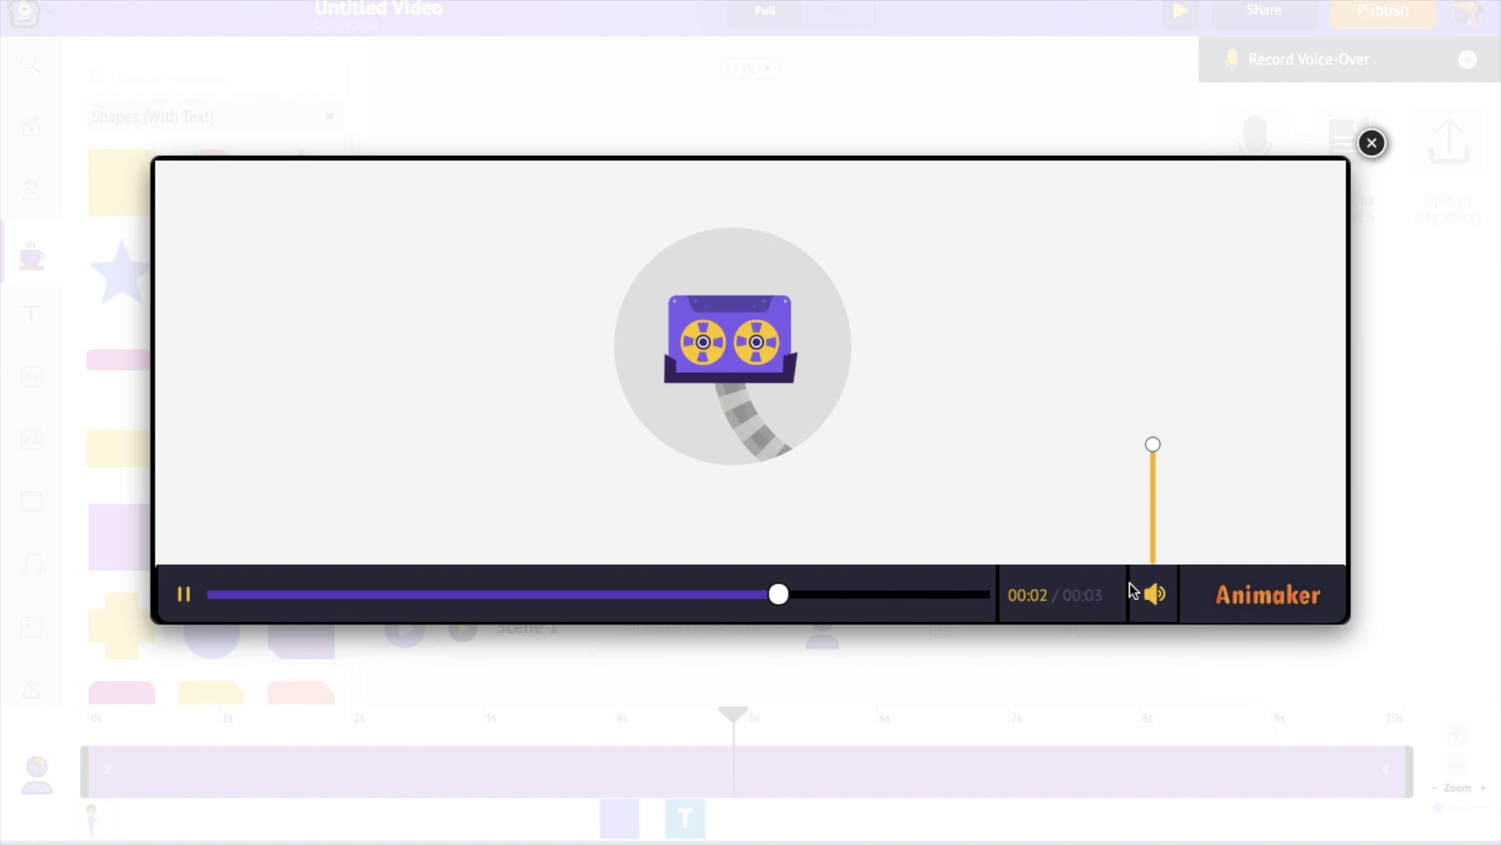
left_click(1372, 144)
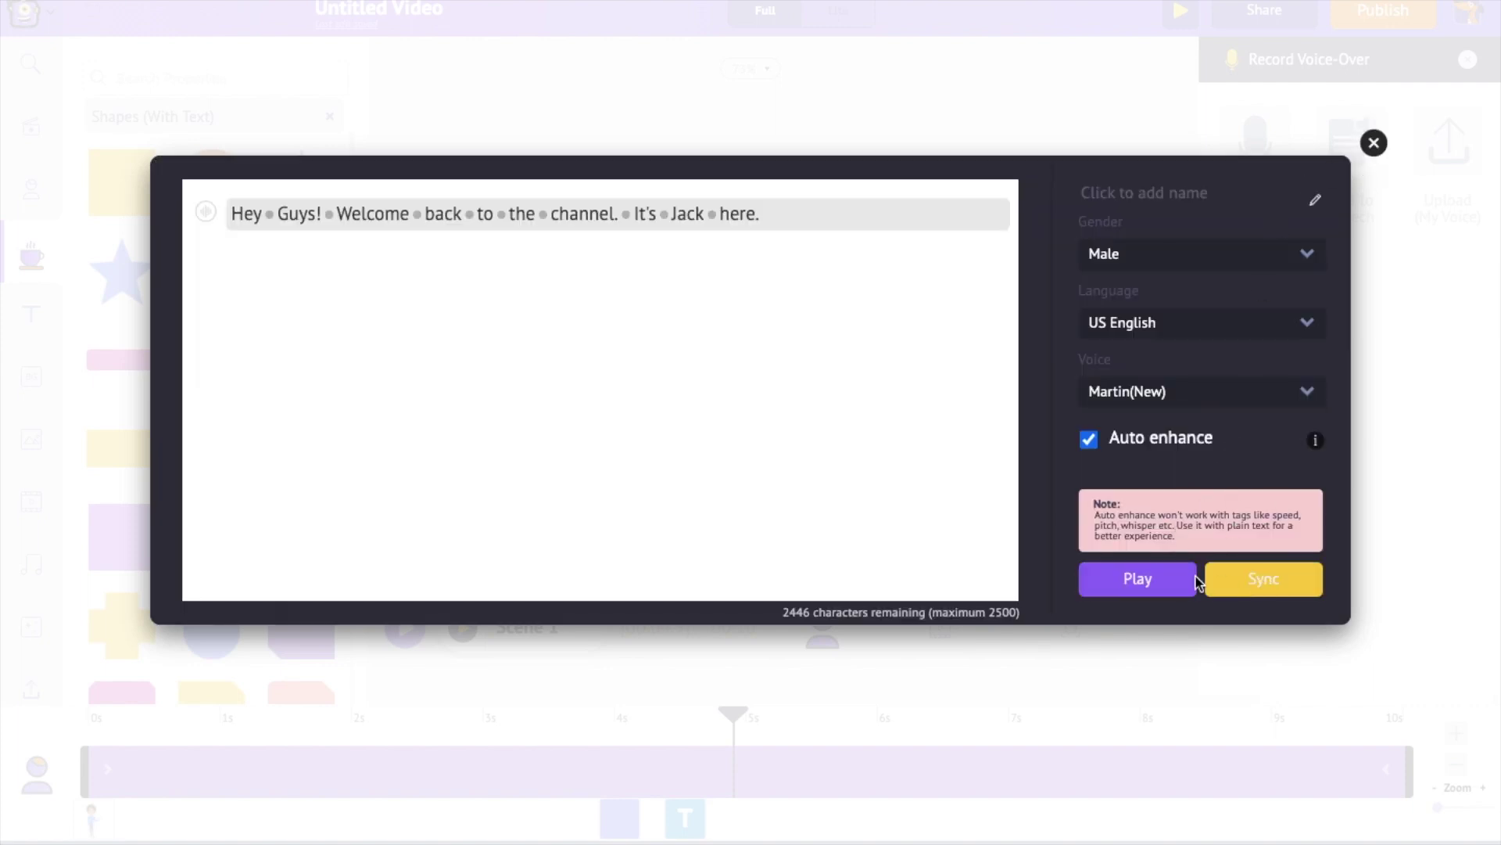
left_click(1372, 143)
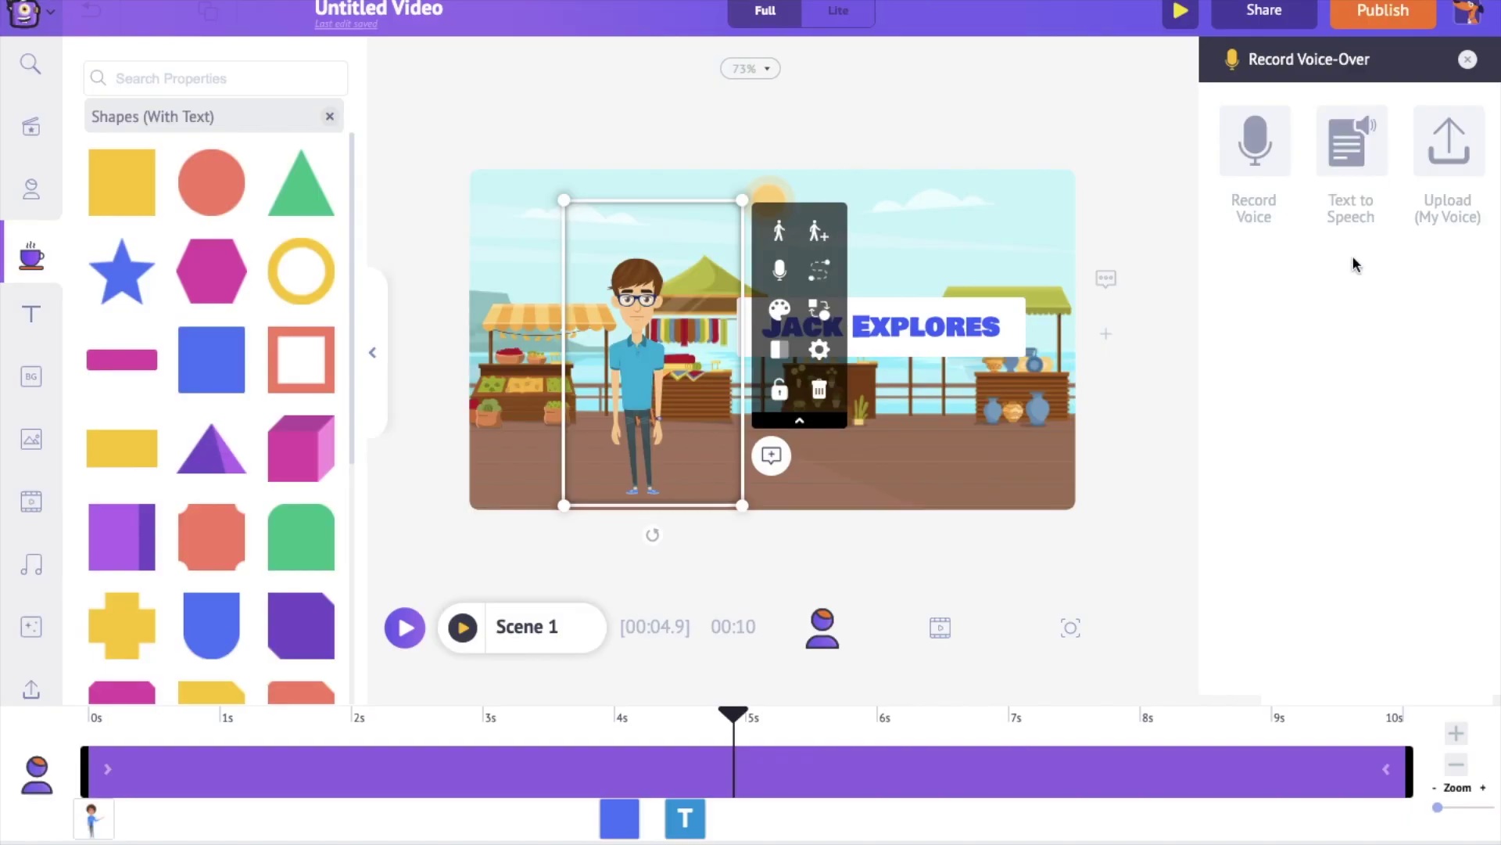
left_click(1234, 178)
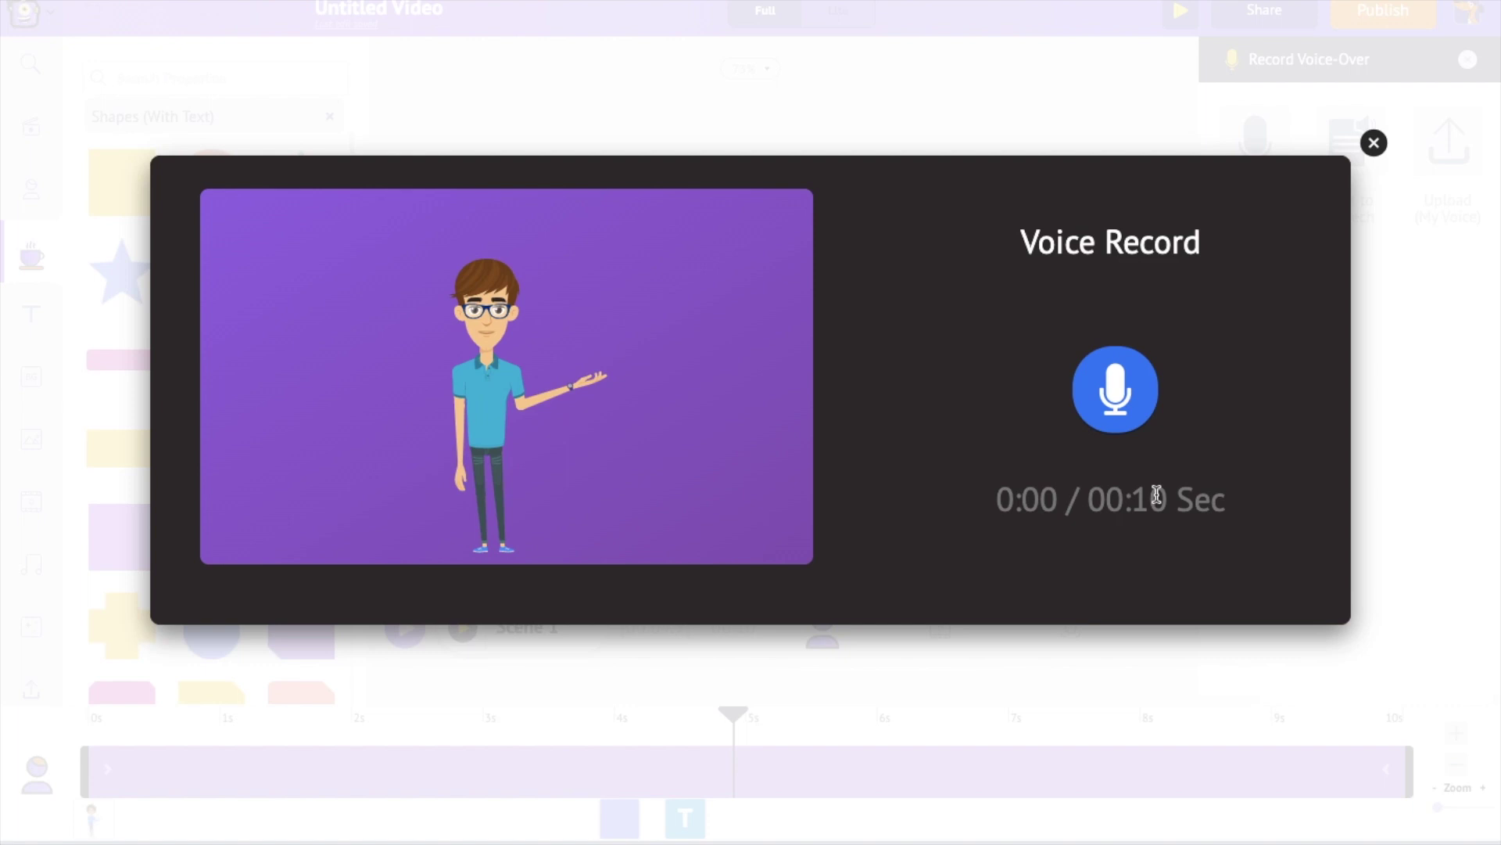
left_click(1374, 144)
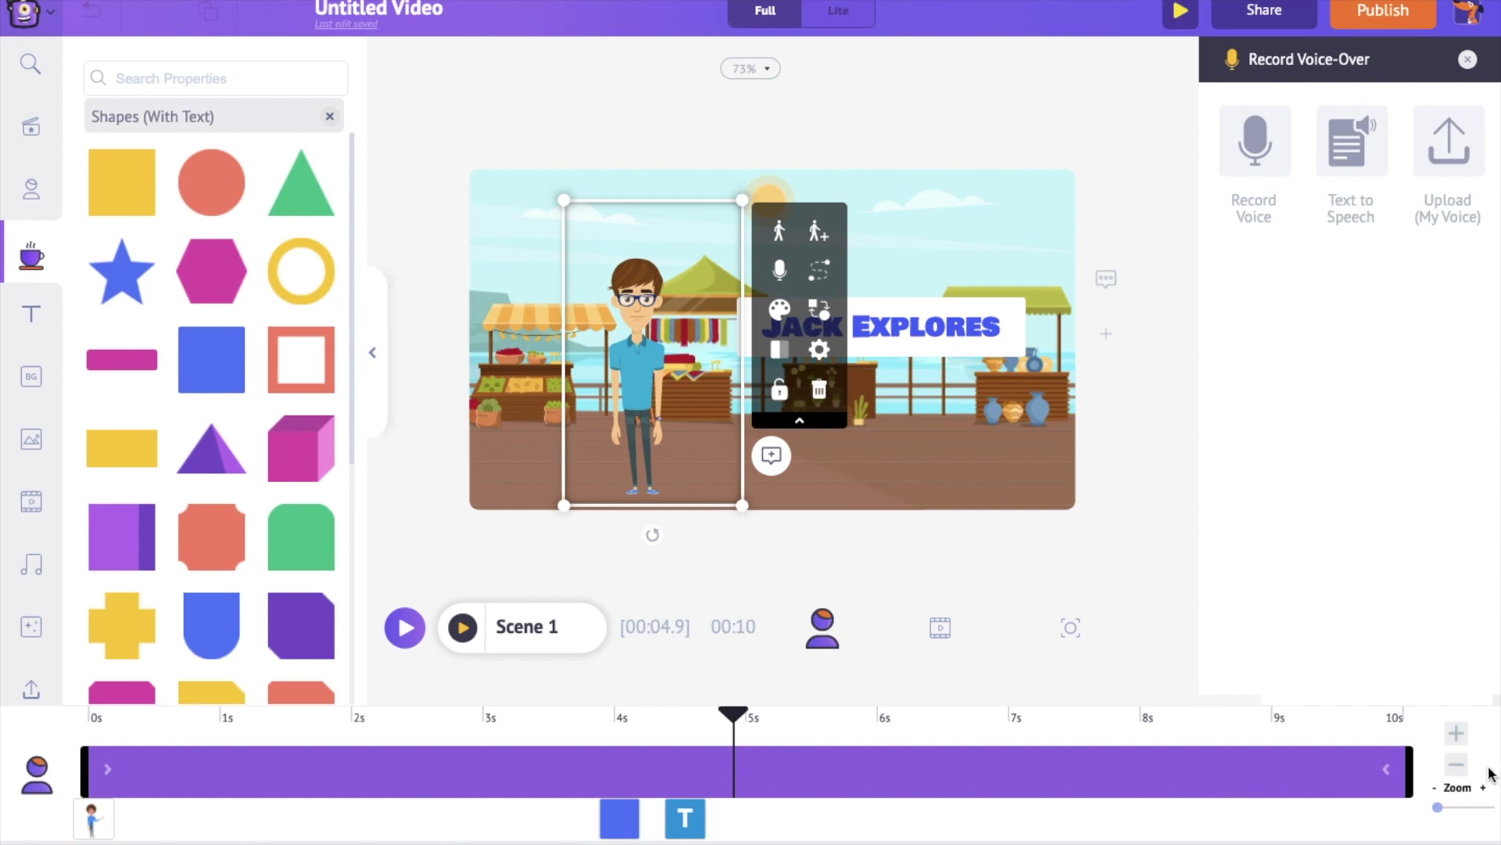
Step: Extend Scene 1 to 11 seconds, select the character, and record a voice-over in its voice recorder
left_click(1458, 739)
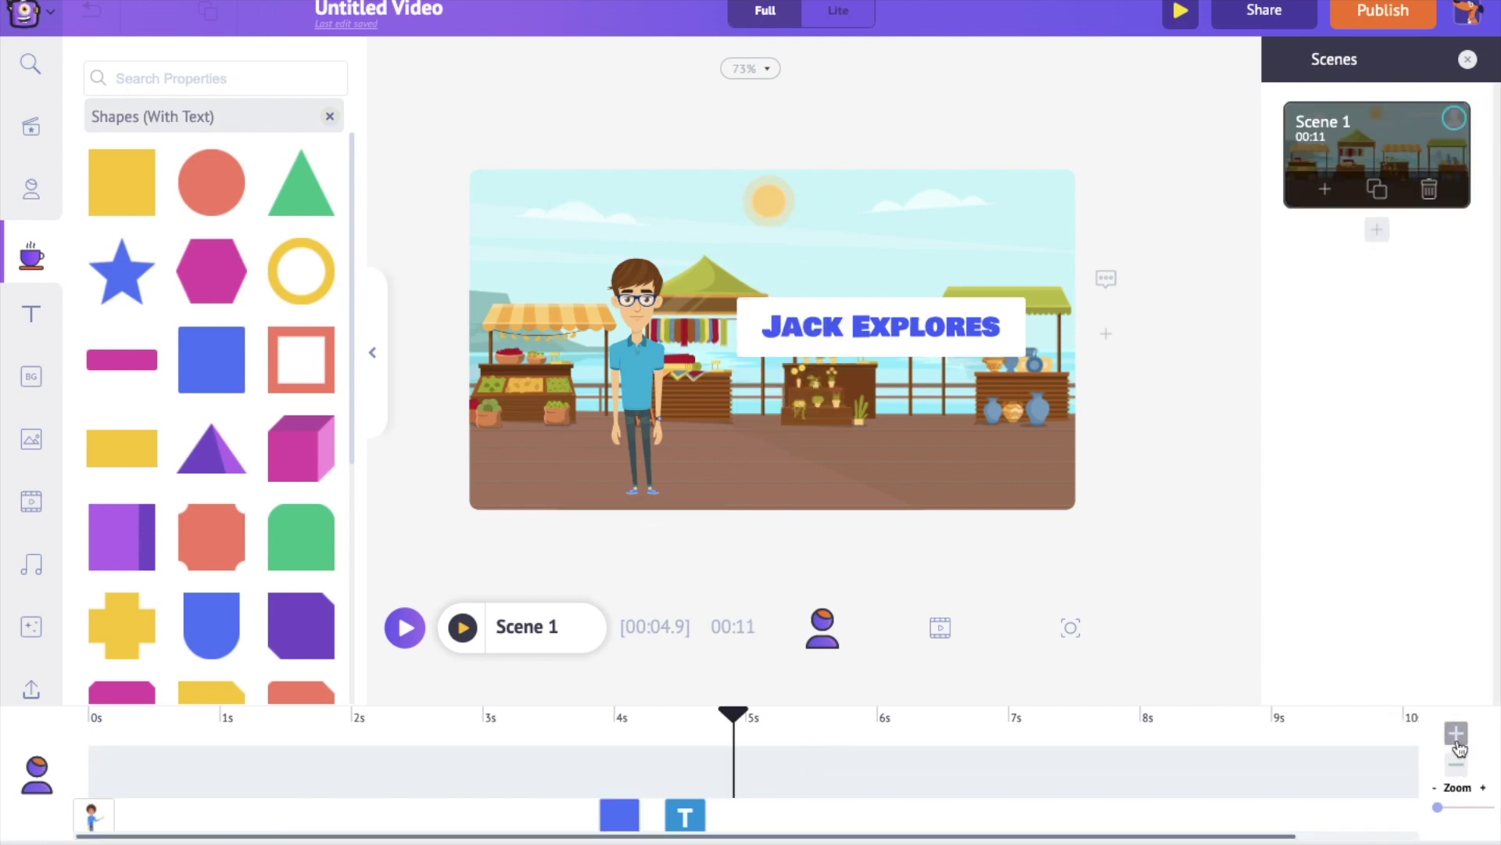
scroll(1368, 745, "right", 3)
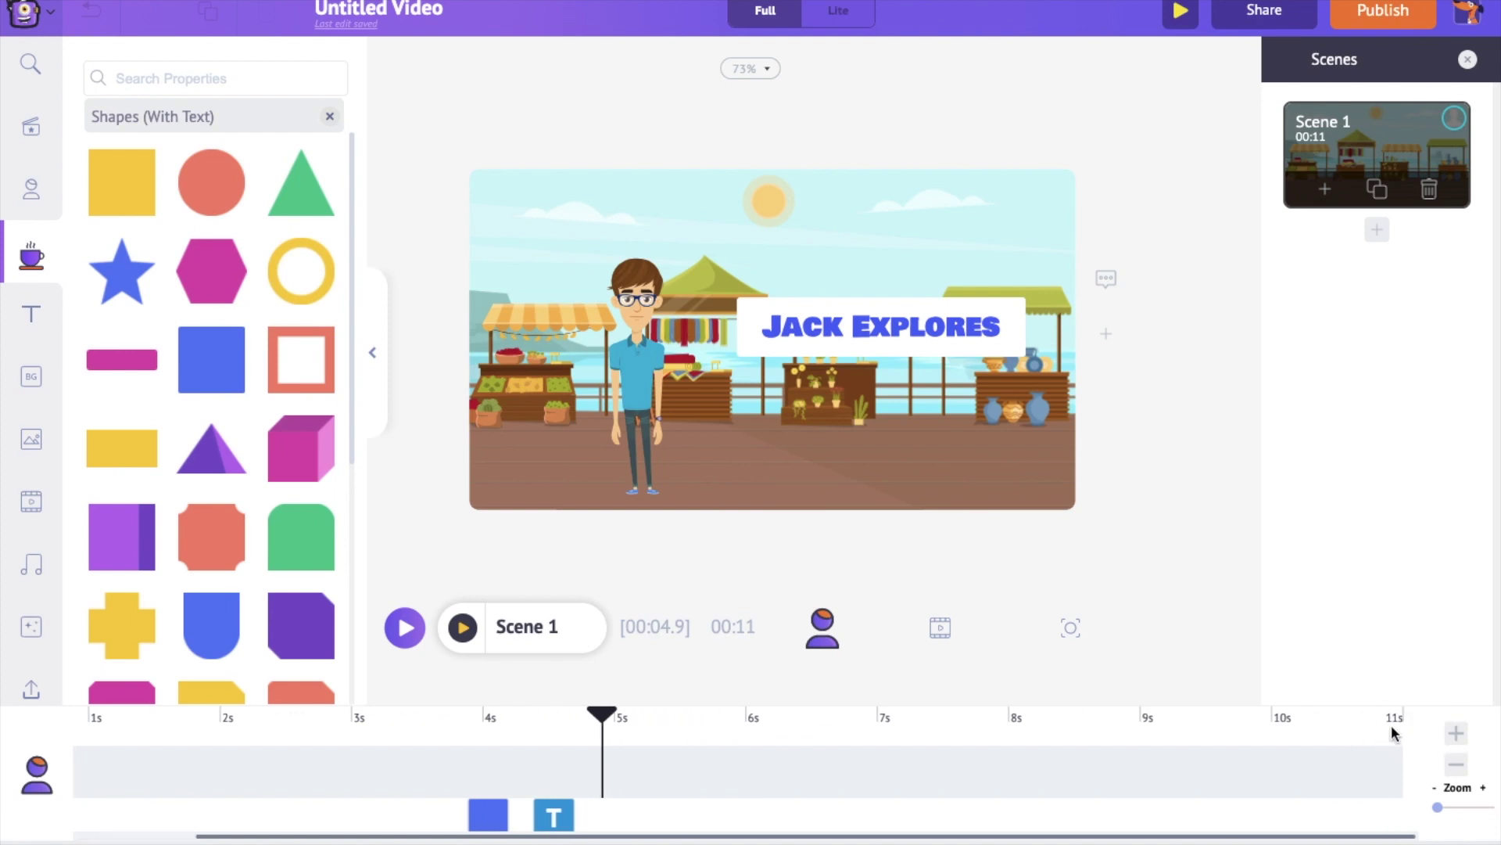
left_click(1396, 770)
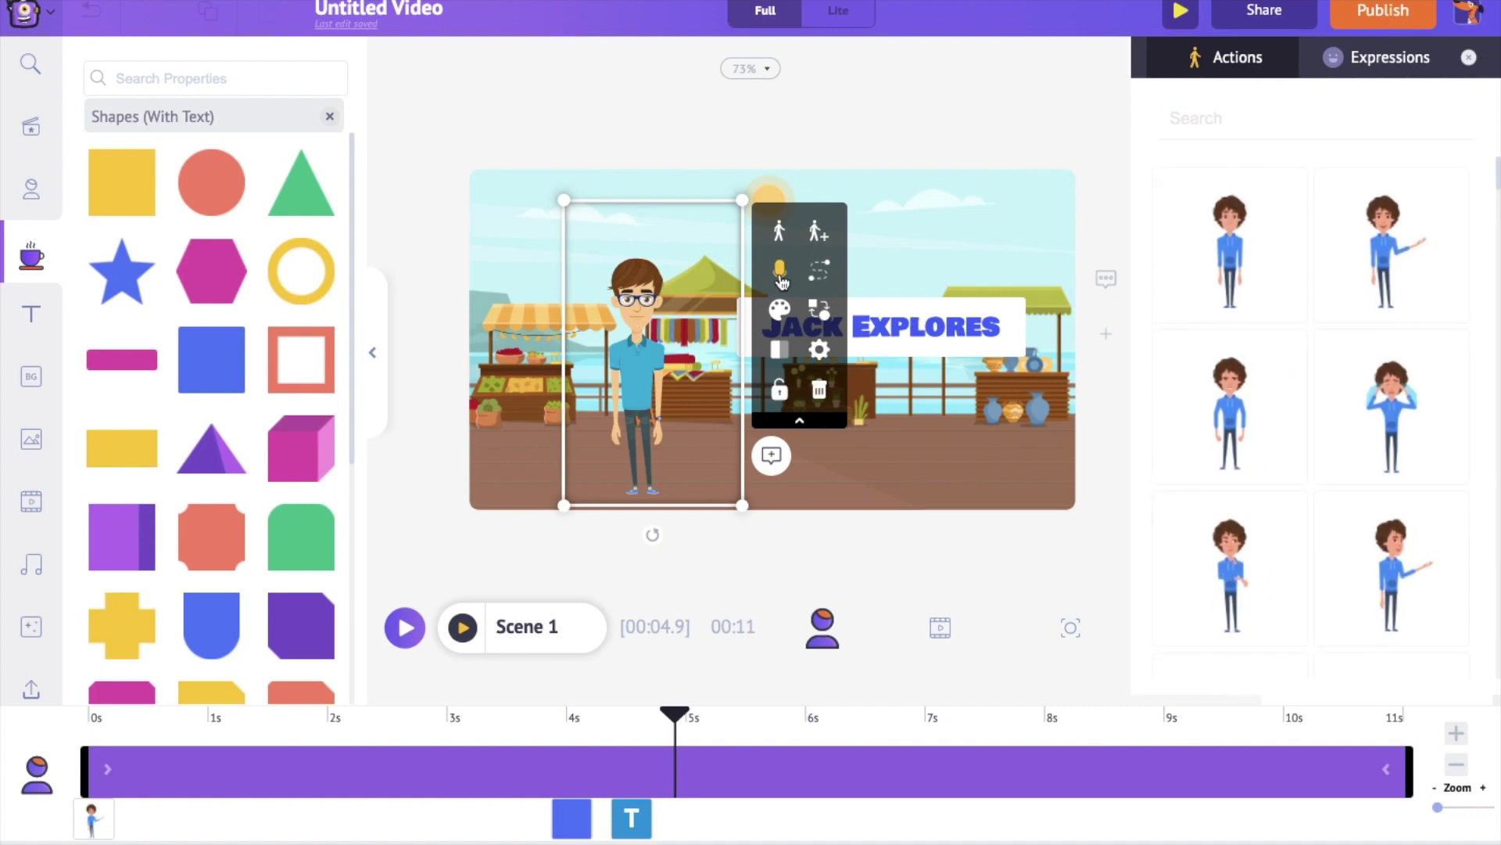
left_click(781, 275)
left_click(1256, 149)
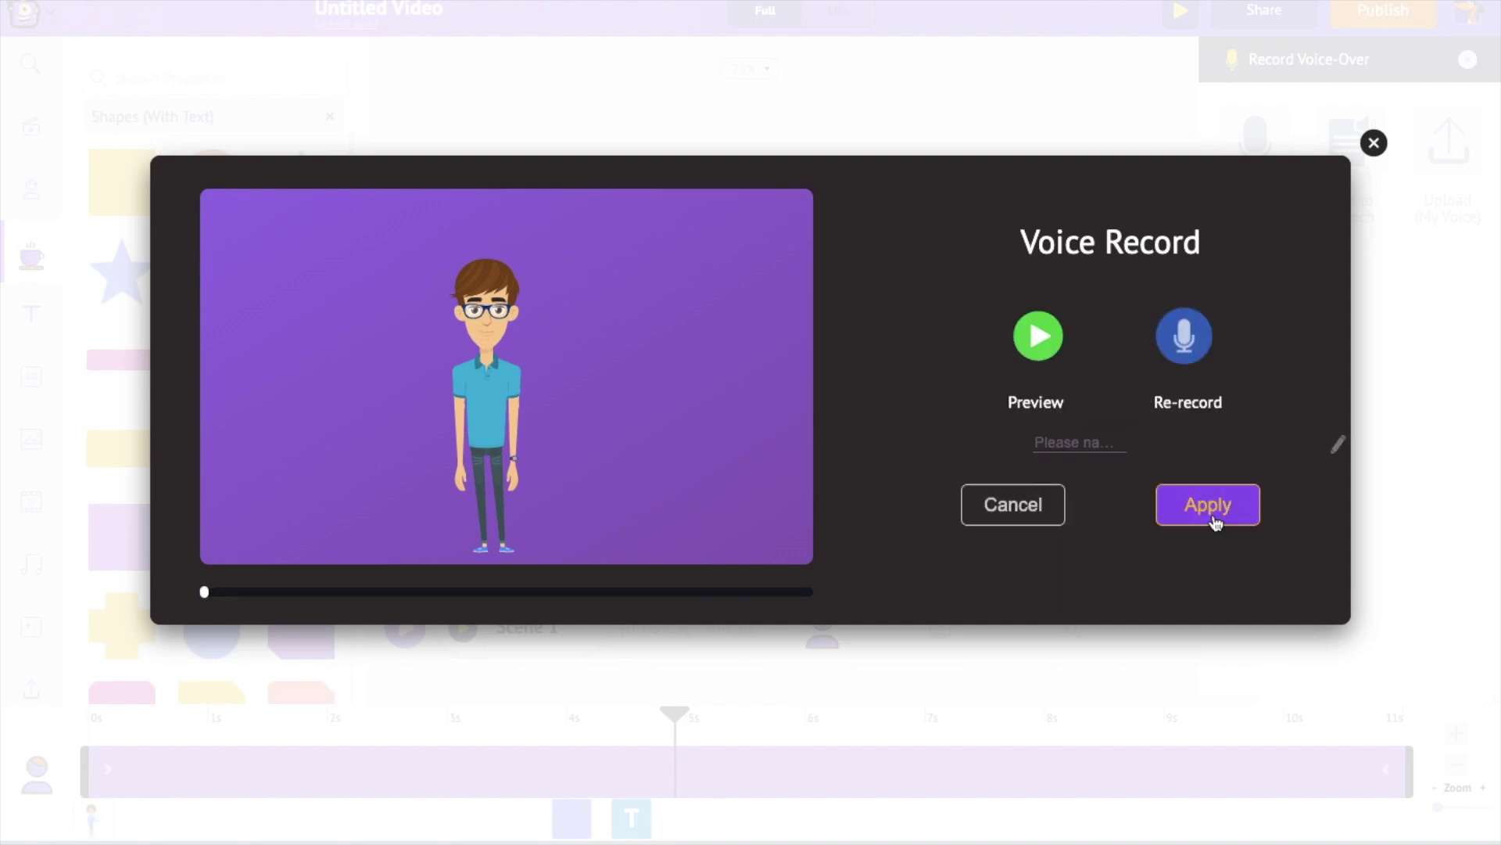
Step: Apply the recording to the character with lip sync, then reselect the character for an action sequence
left_click(1215, 522)
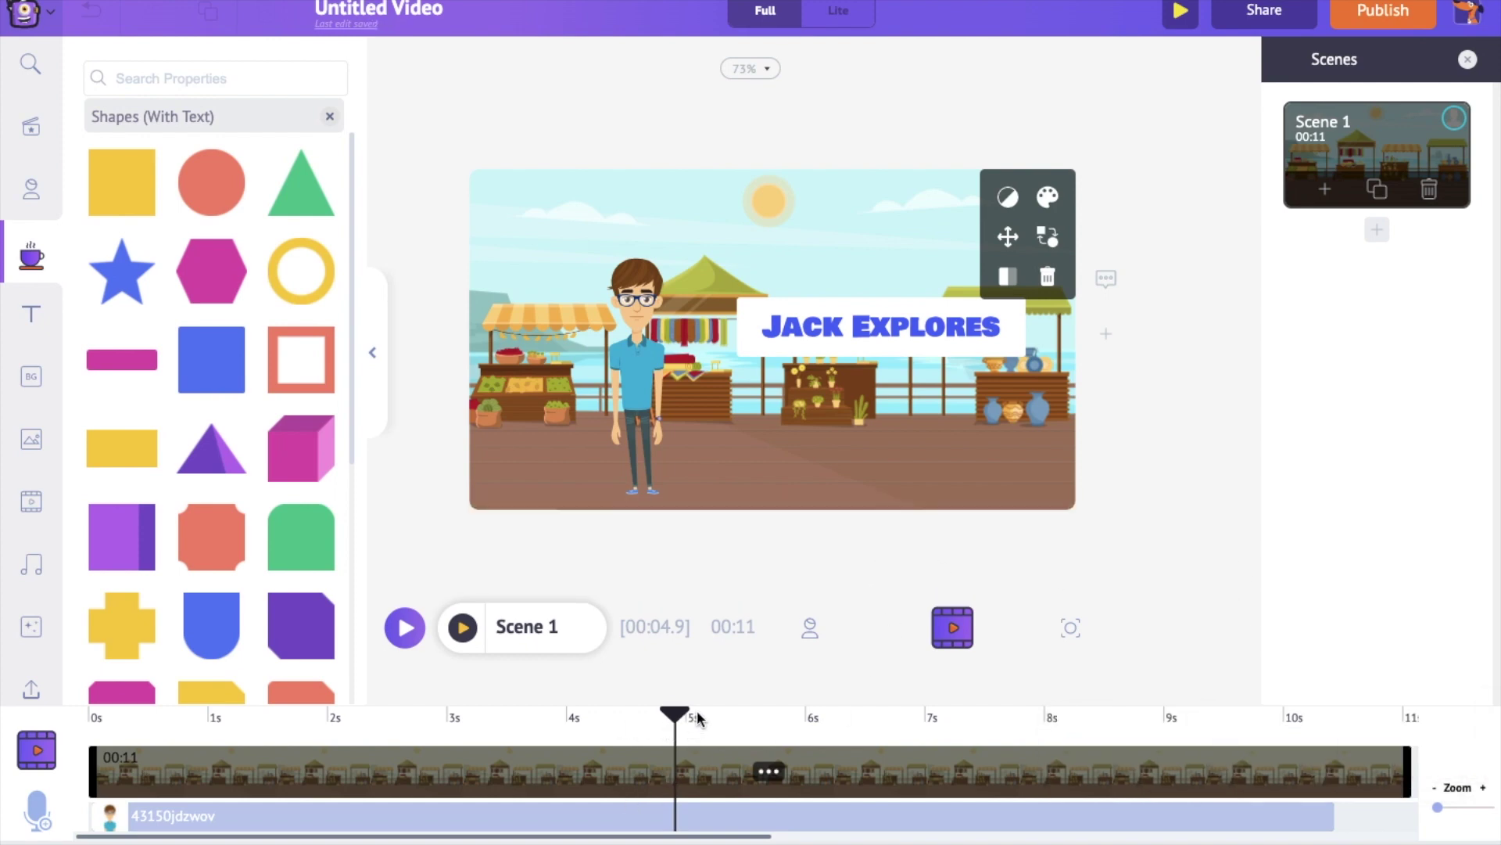
left_click(531, 816)
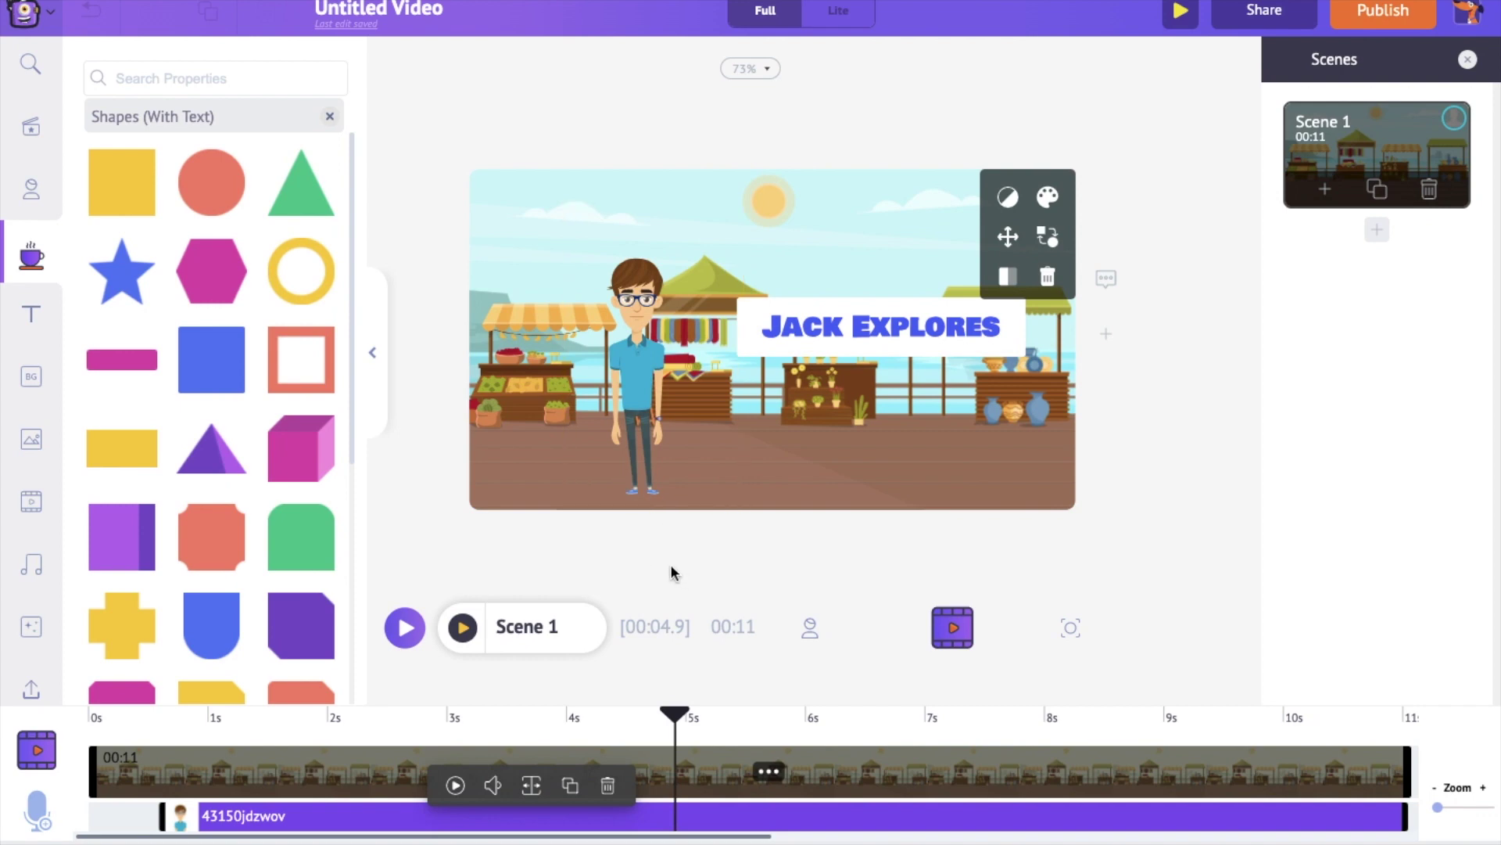
left_click(642, 553)
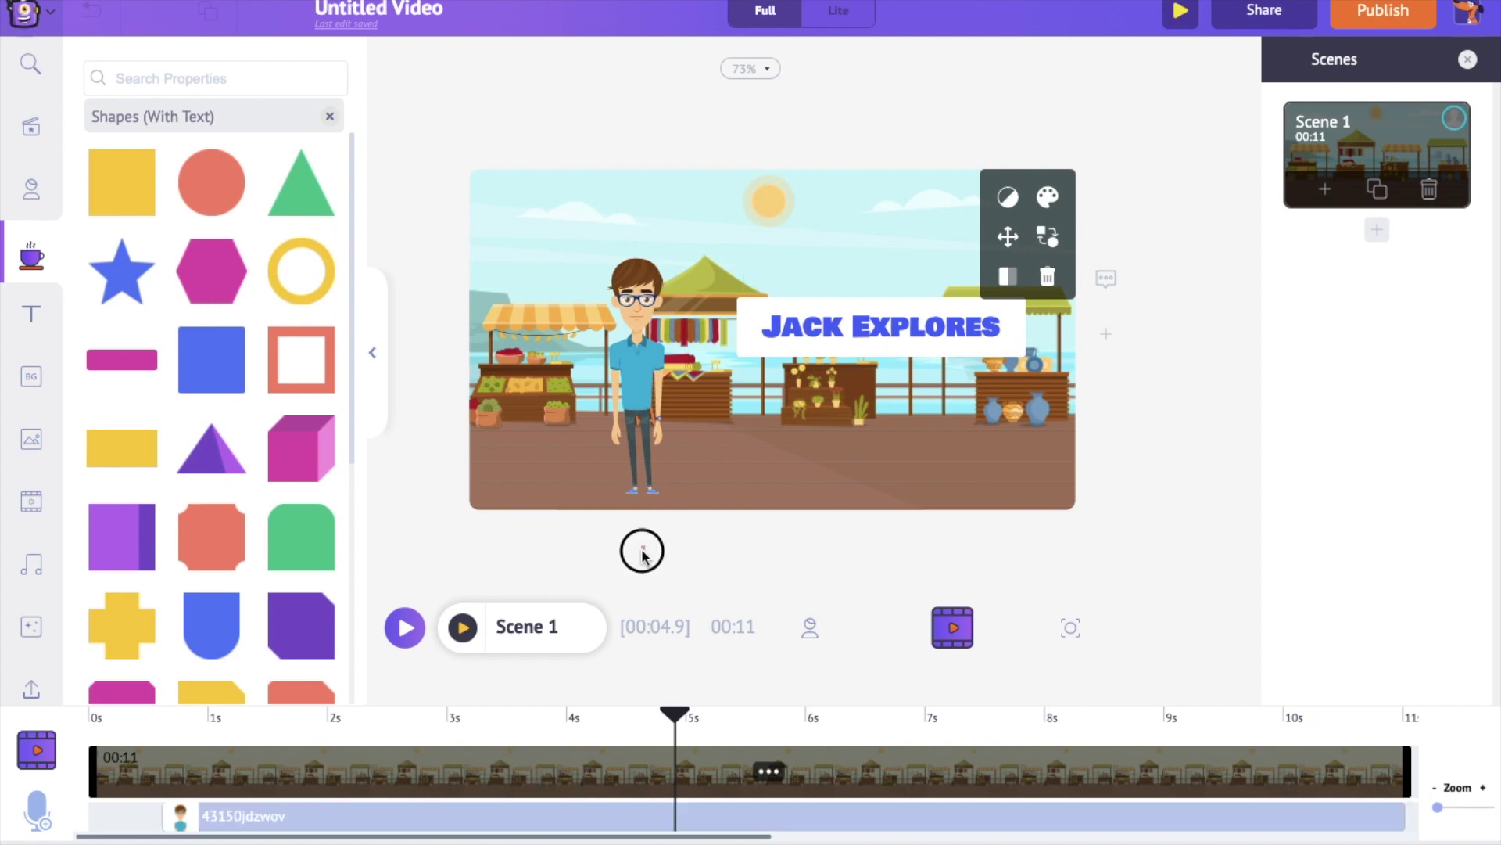
left_click(639, 470)
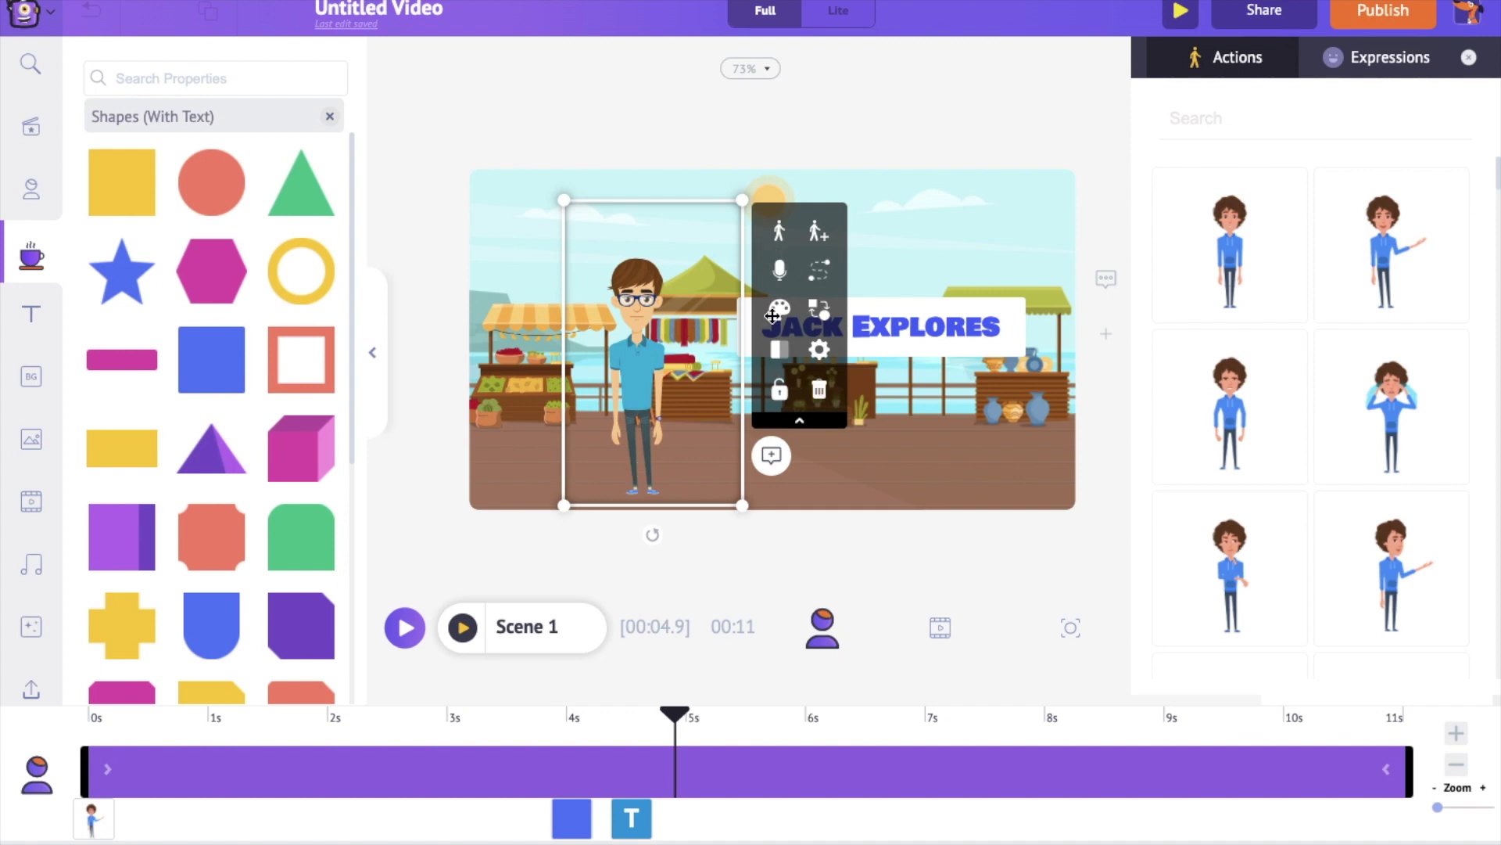
left_click(820, 234)
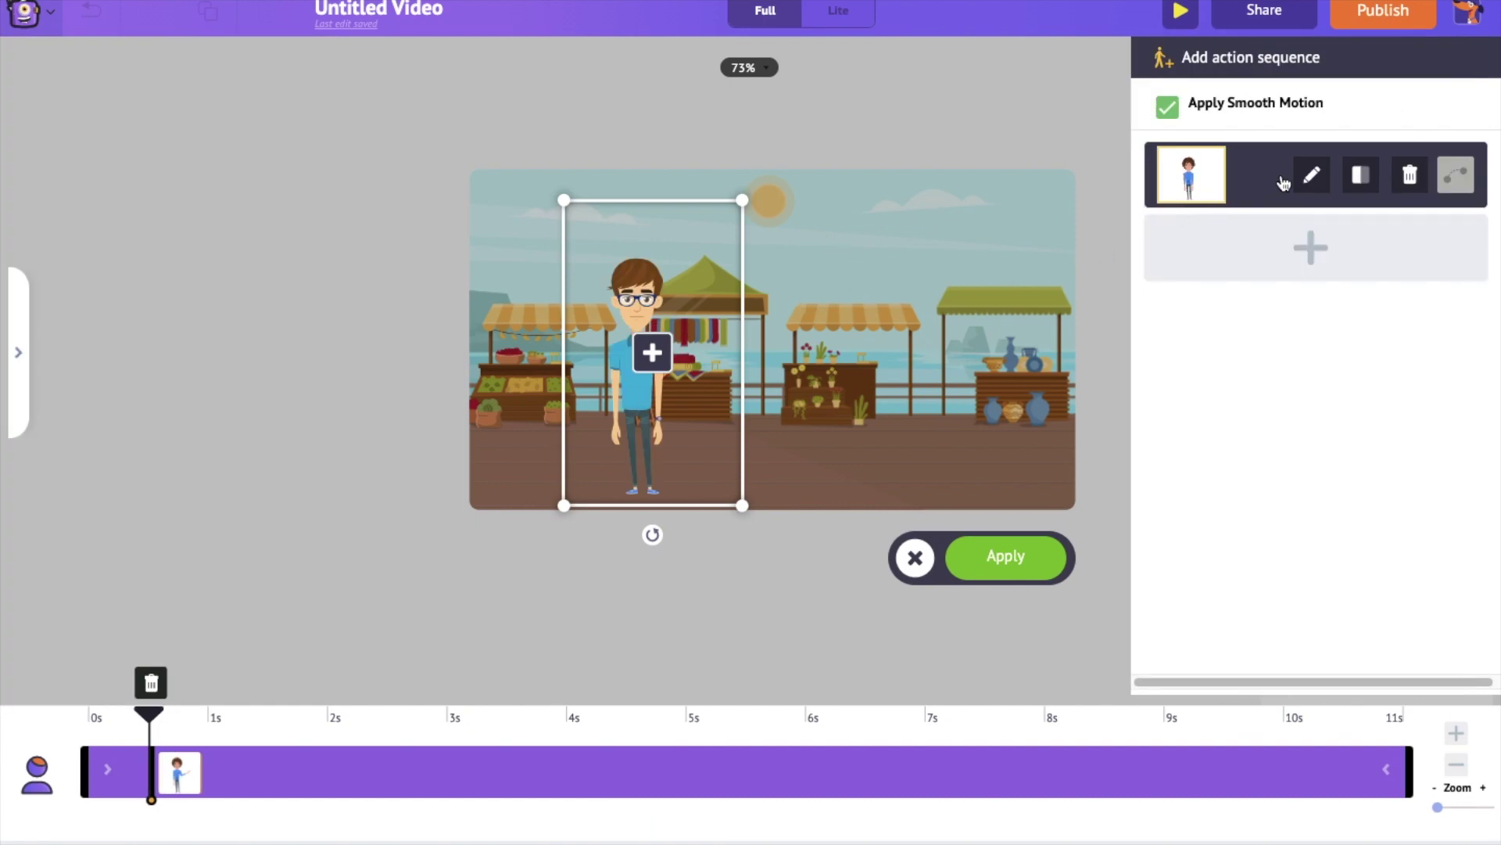
Step: Make the first action a walk, starting just off the scene's left edge
left_click(1312, 174)
left_click(1235, 115)
type("walk")
key("Return")
scroll(1229, 349, "down", 10)
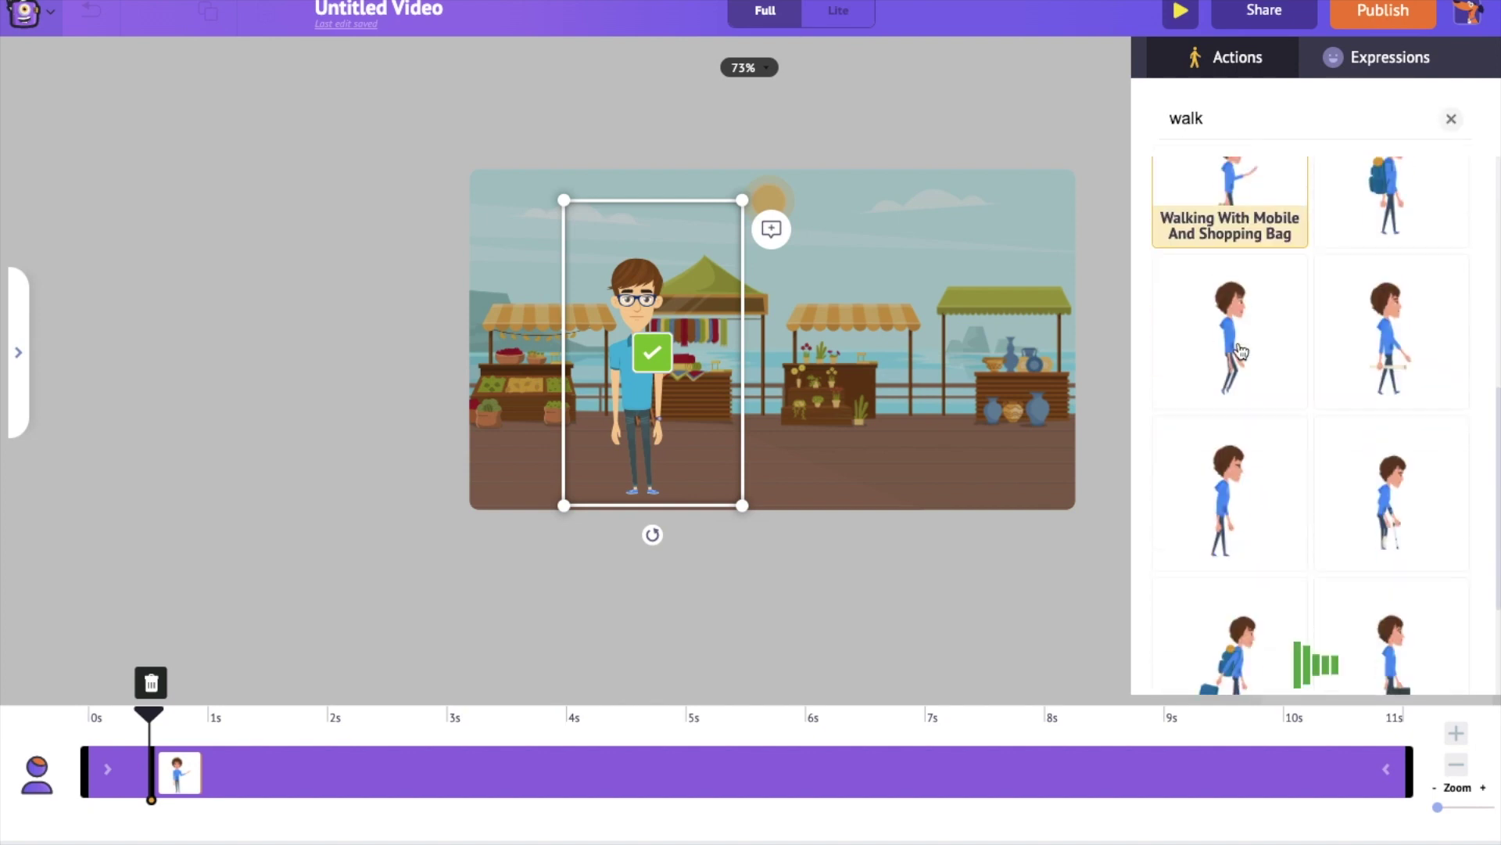
left_click(1230, 446)
left_click_drag(547, 443, 358, 448)
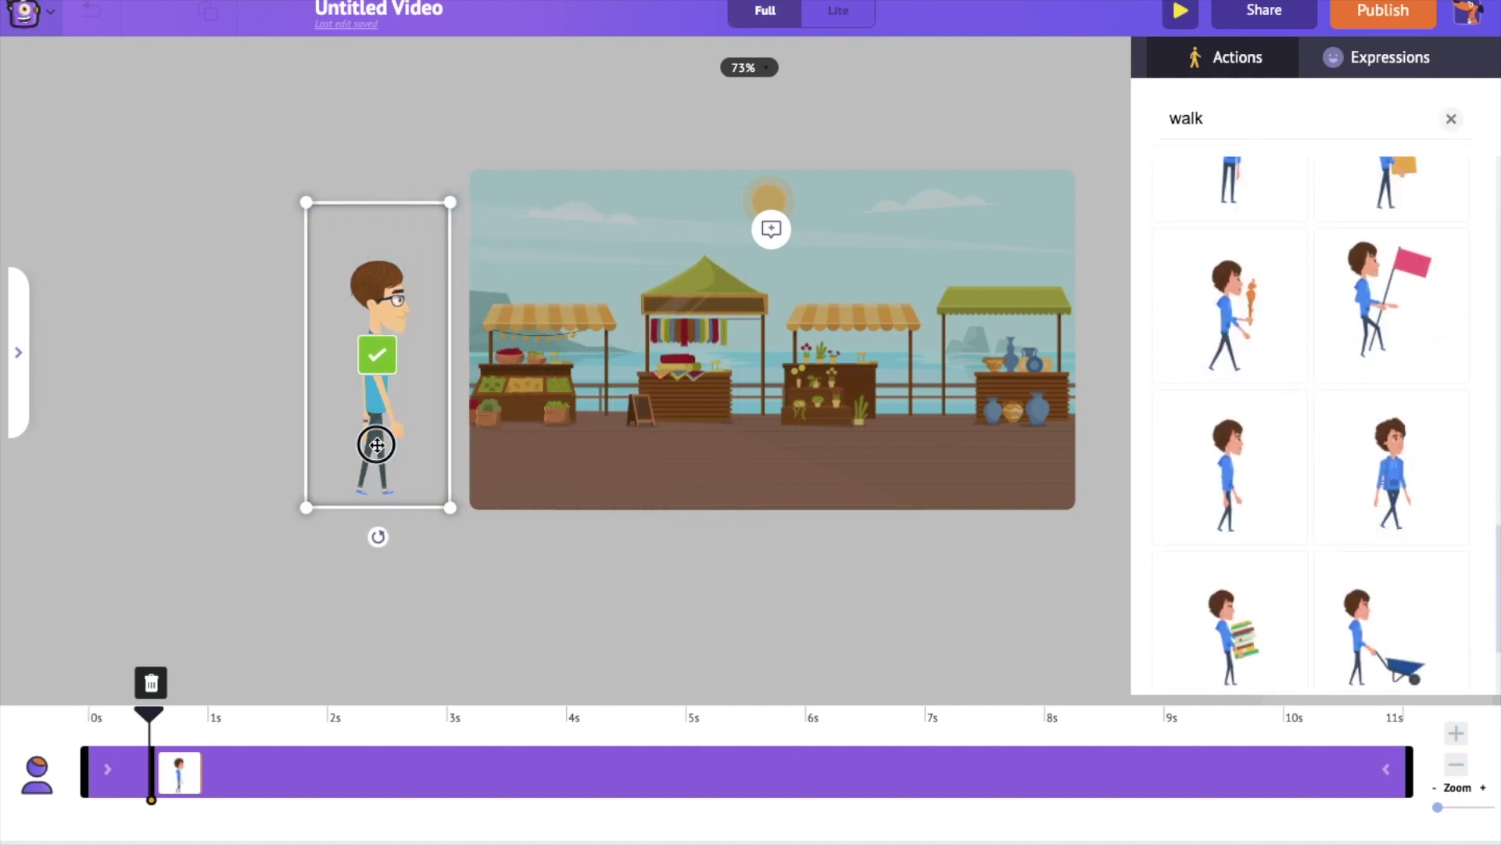
left_click(374, 366)
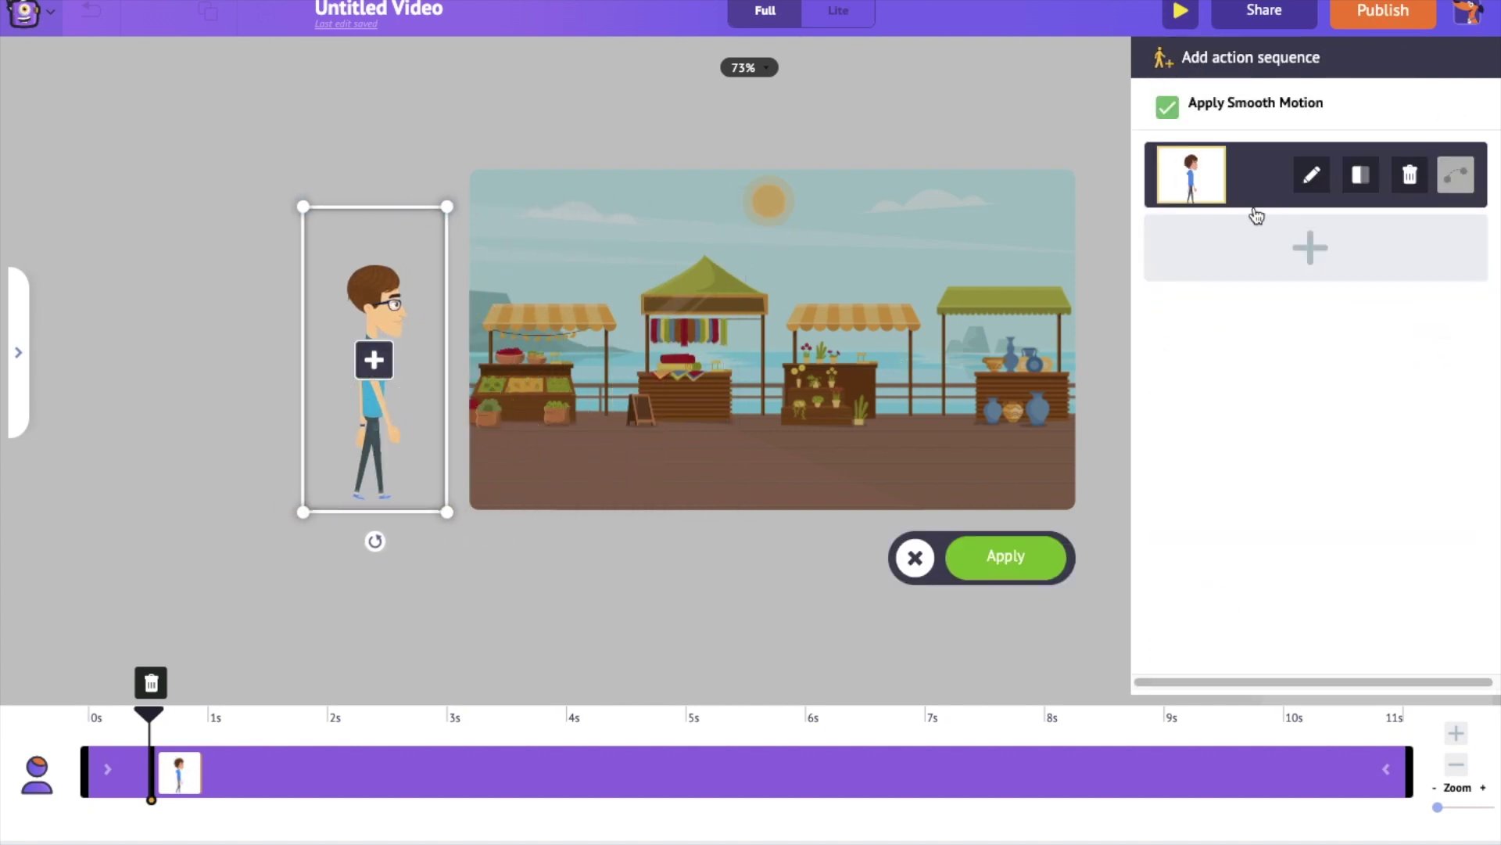
Step: Add a 'Waving And Saying Hi' action with the character moved into the market
left_click(1312, 244)
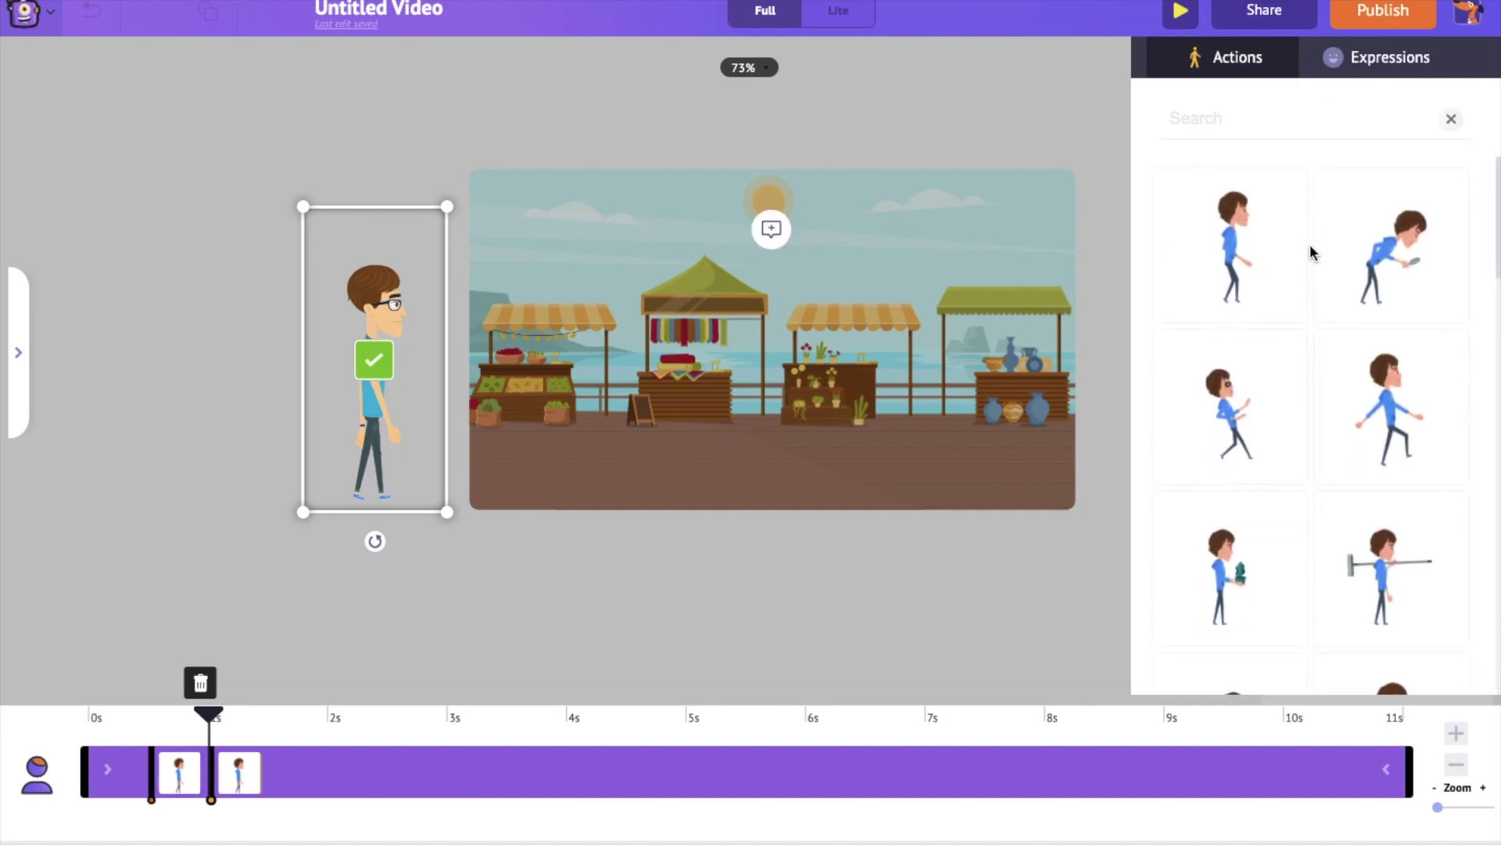
left_click(1264, 122)
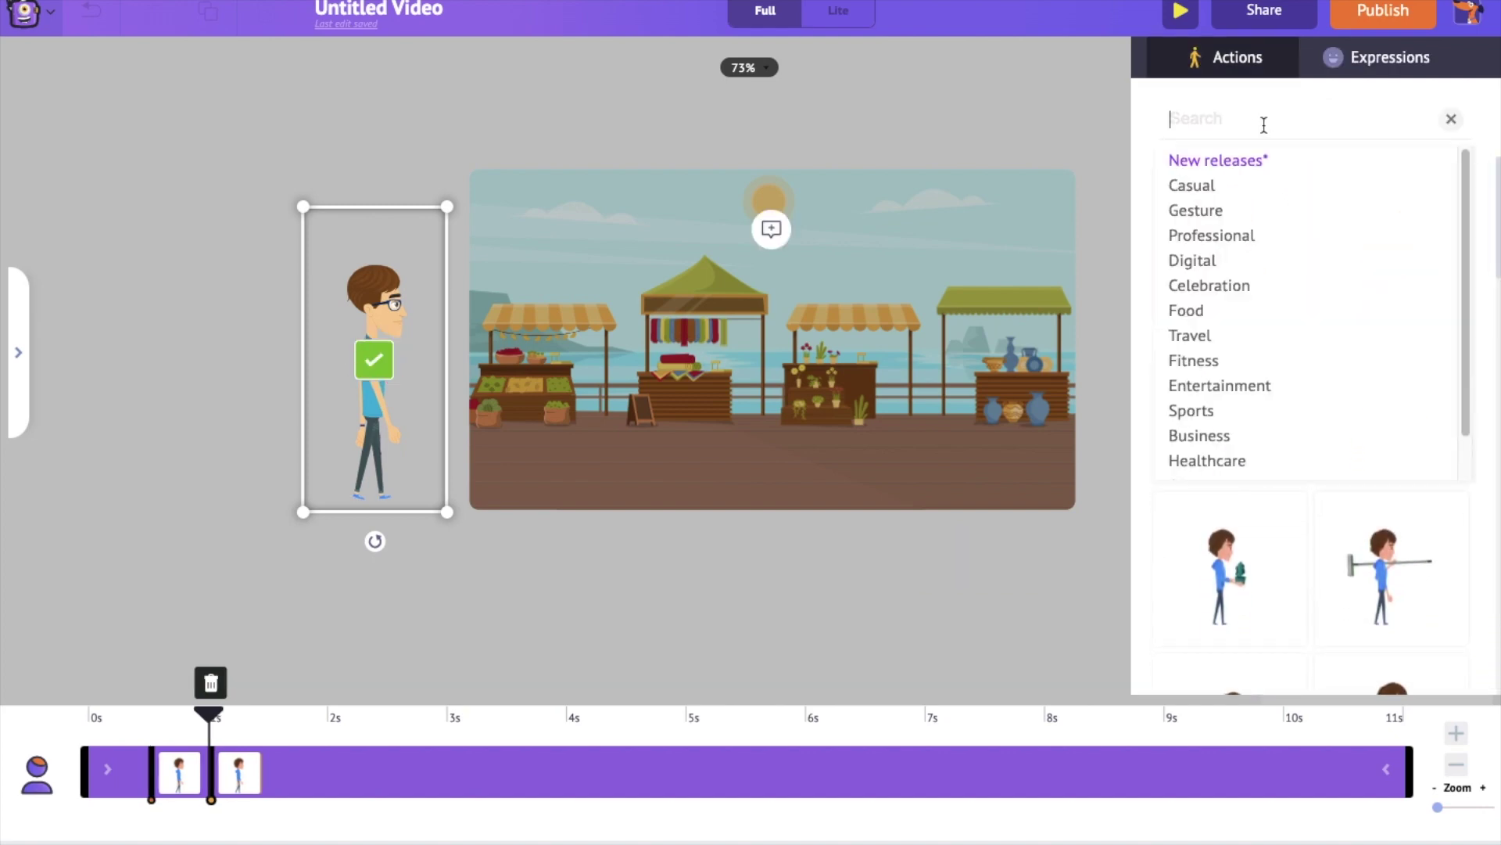
type("wave")
key("Return")
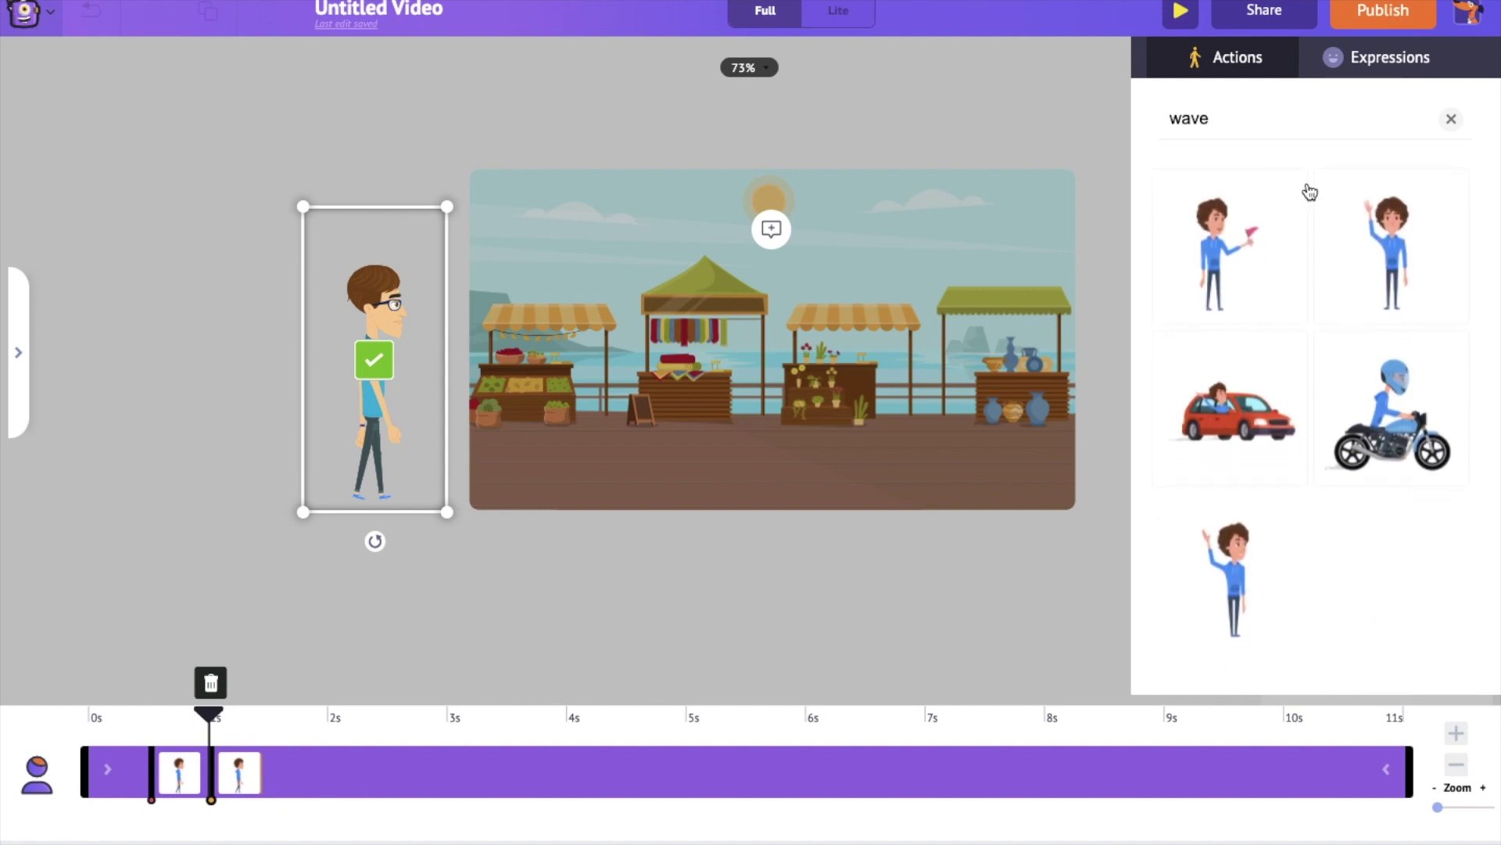
left_click(1383, 255)
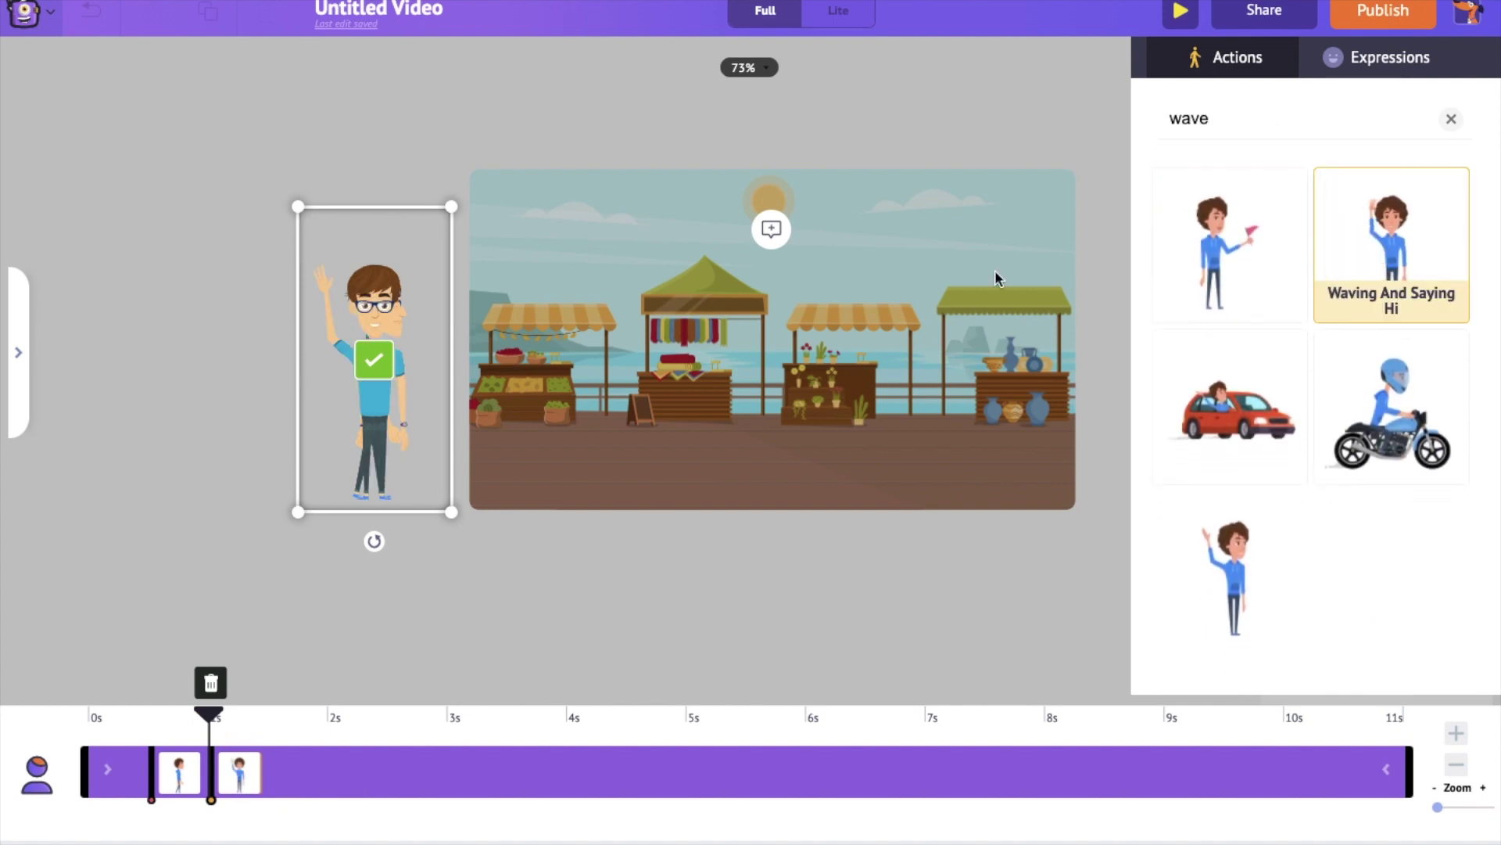
left_click_drag(408, 424, 631, 423)
left_click(645, 372)
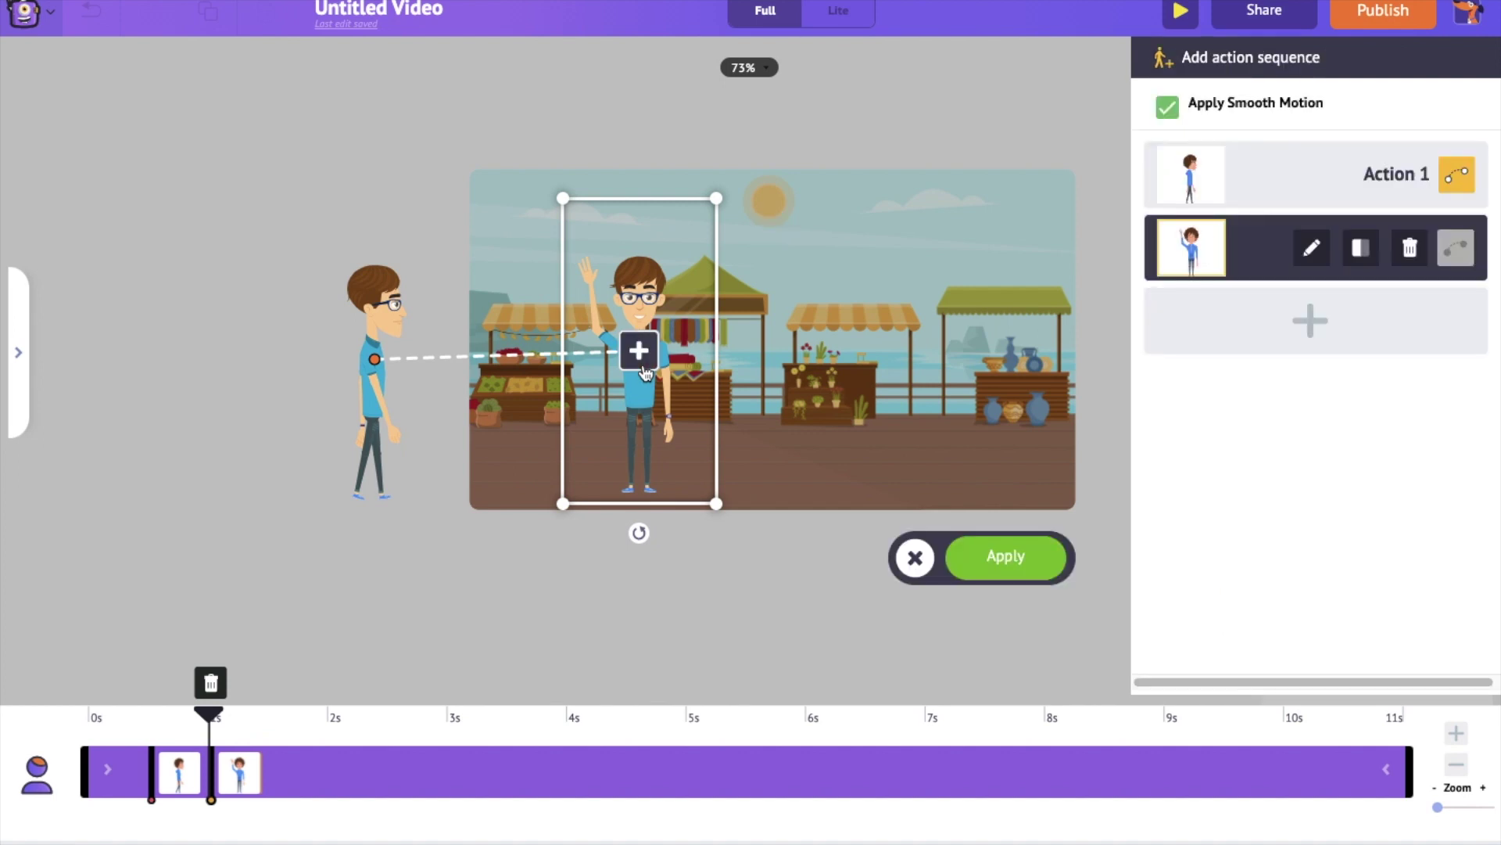
Step: Add a 'Standing And Talking' action as the third action
left_click(1317, 321)
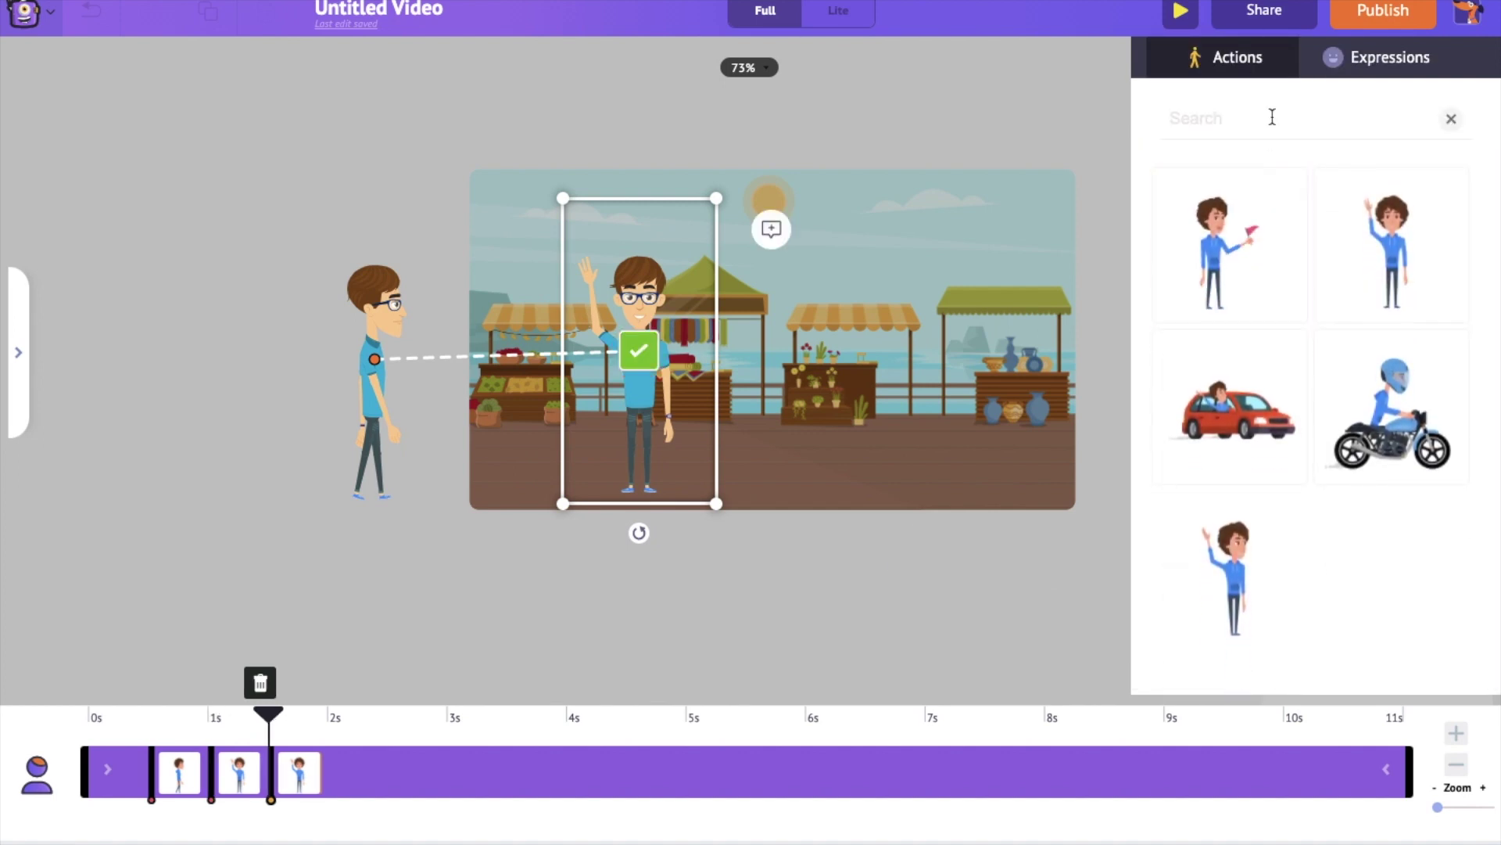
left_click(1272, 118)
type("talk")
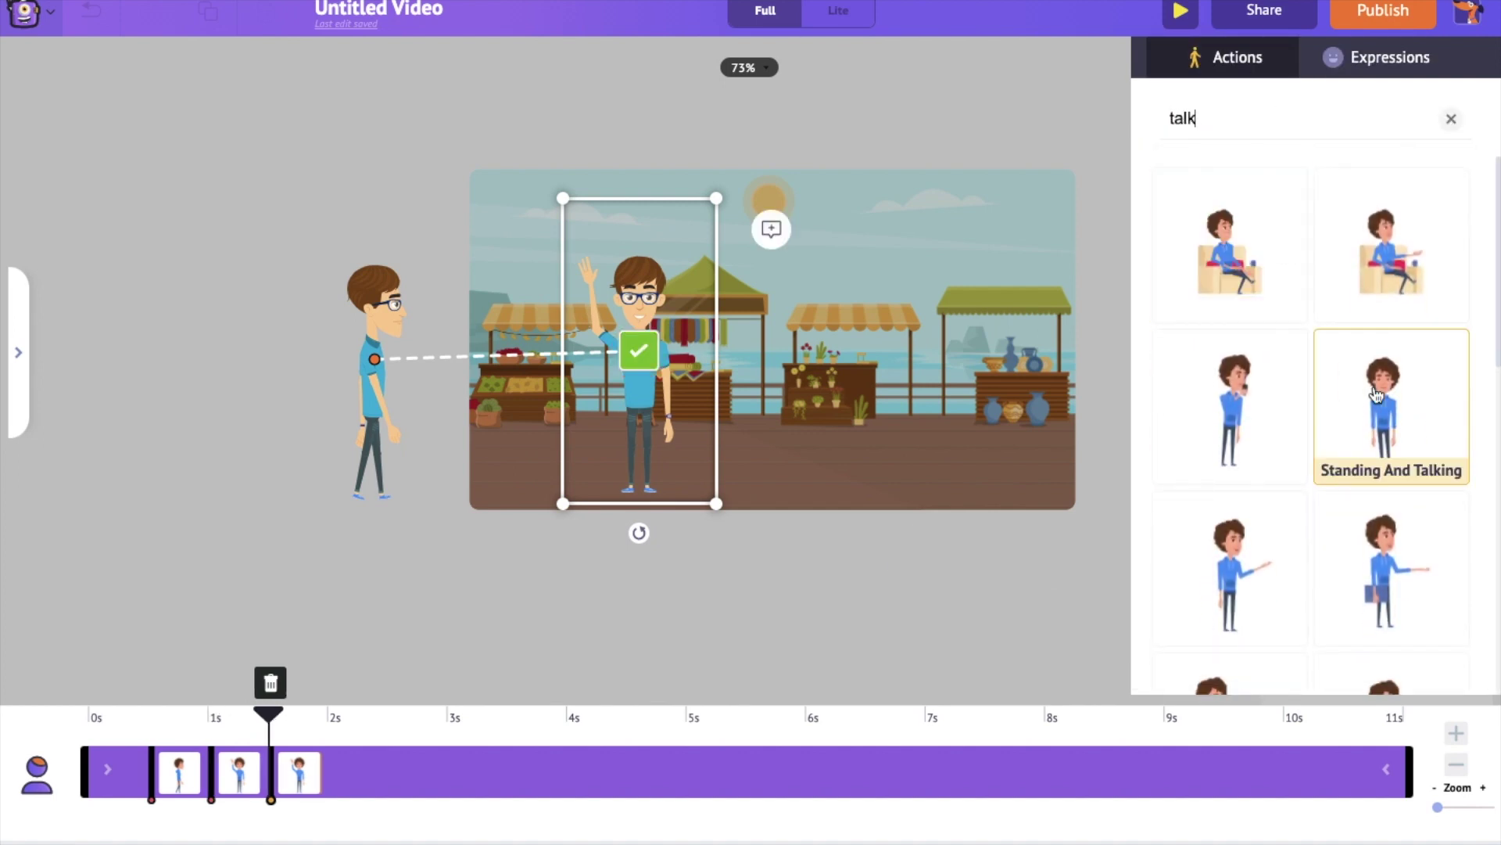
left_click(1352, 379)
left_click(639, 354)
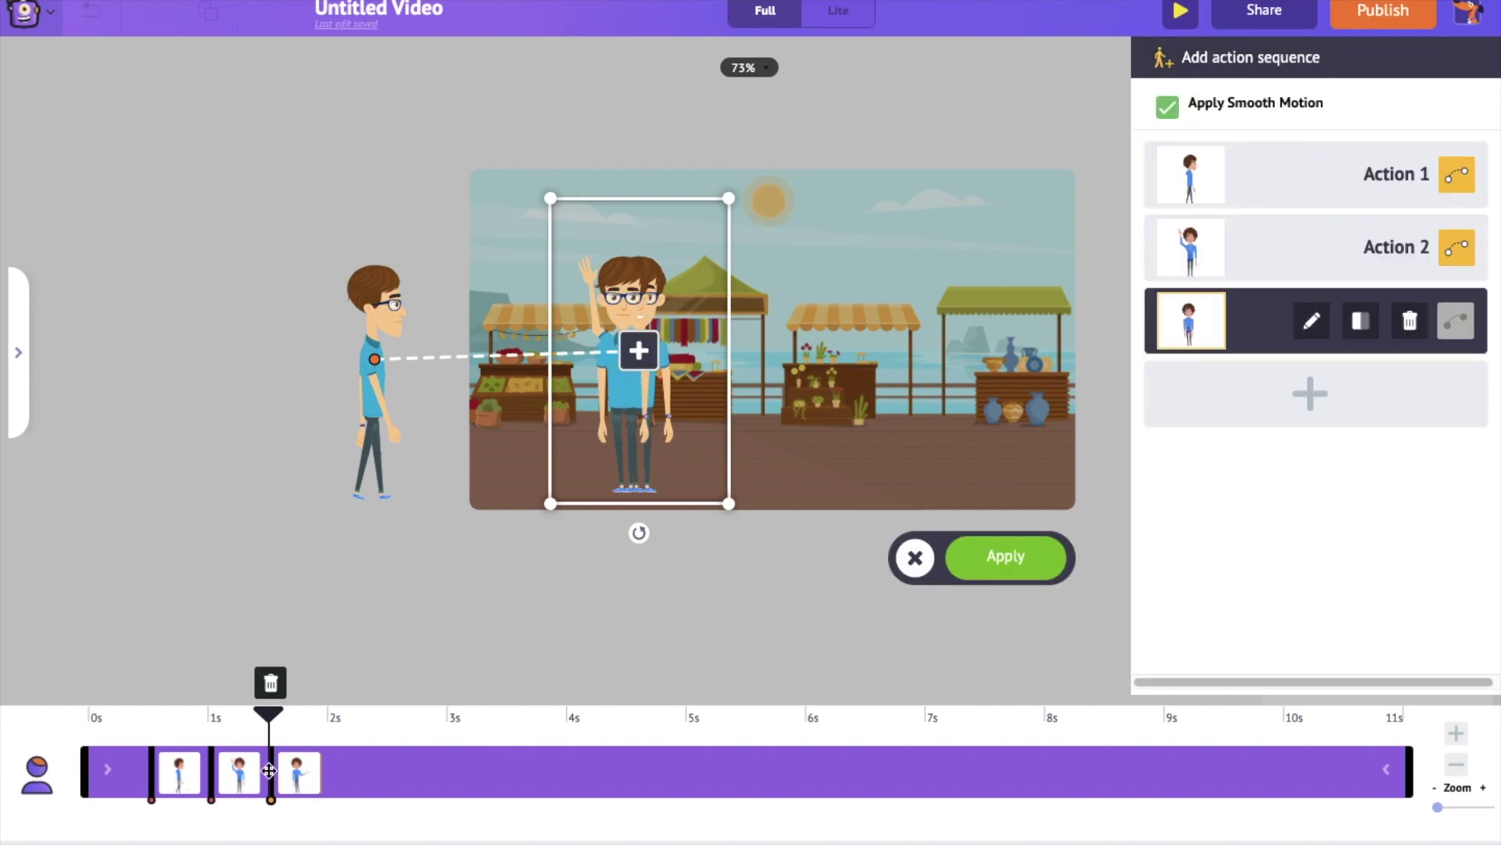
Step: Retime the actions to the scene start, about 1.9s and 3.3s, and apply the sequence
left_click_drag(306, 779, 681, 777)
left_click_drag(254, 785, 537, 789)
left_click_drag(182, 786, 78, 789)
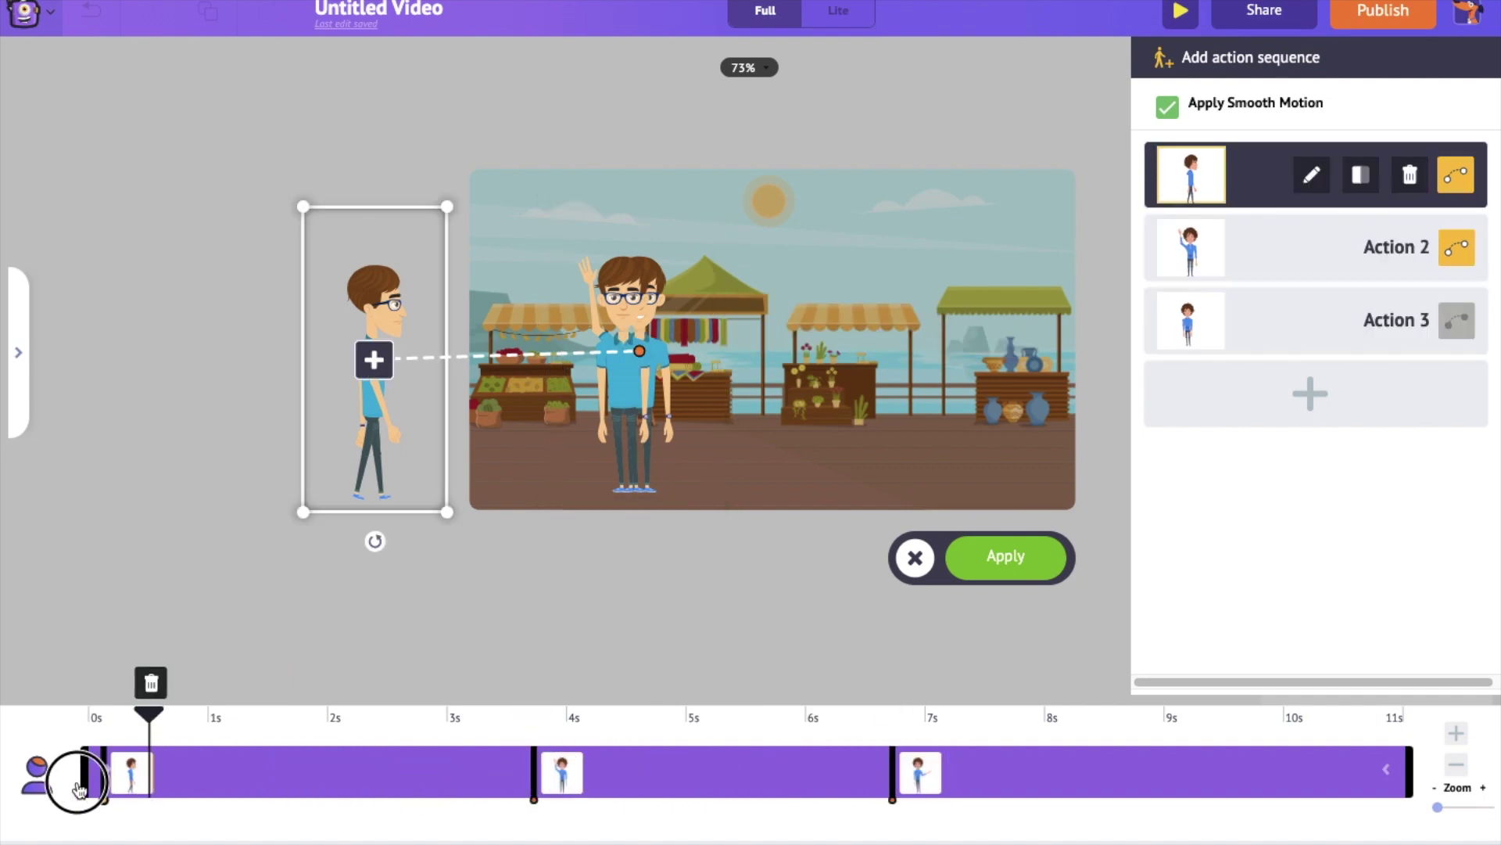
left_click_drag(563, 782, 361, 786)
left_click_drag(925, 780, 482, 782)
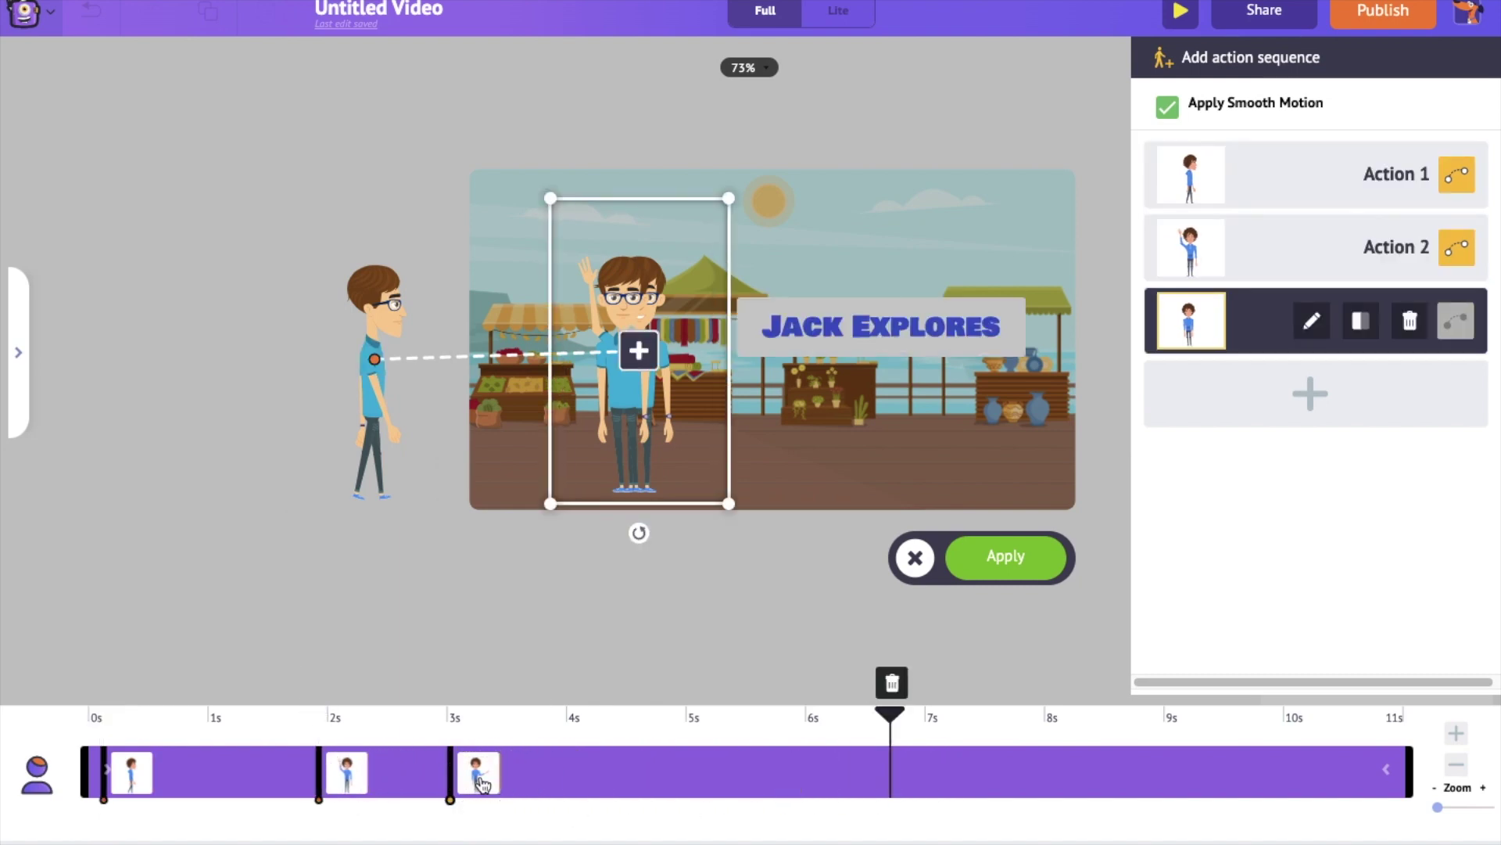
left_click(1024, 560)
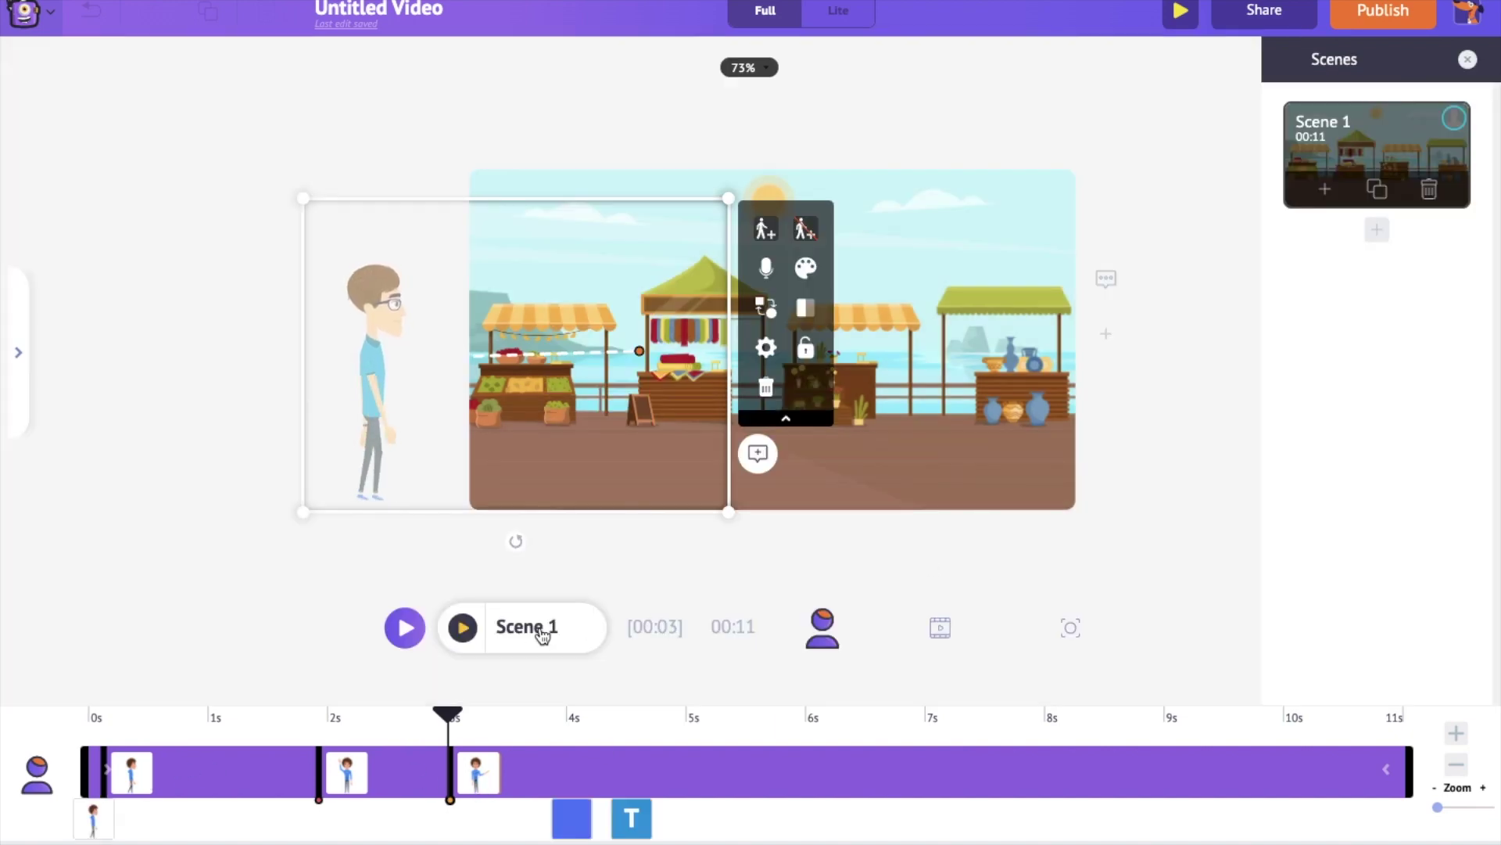
left_click(463, 628)
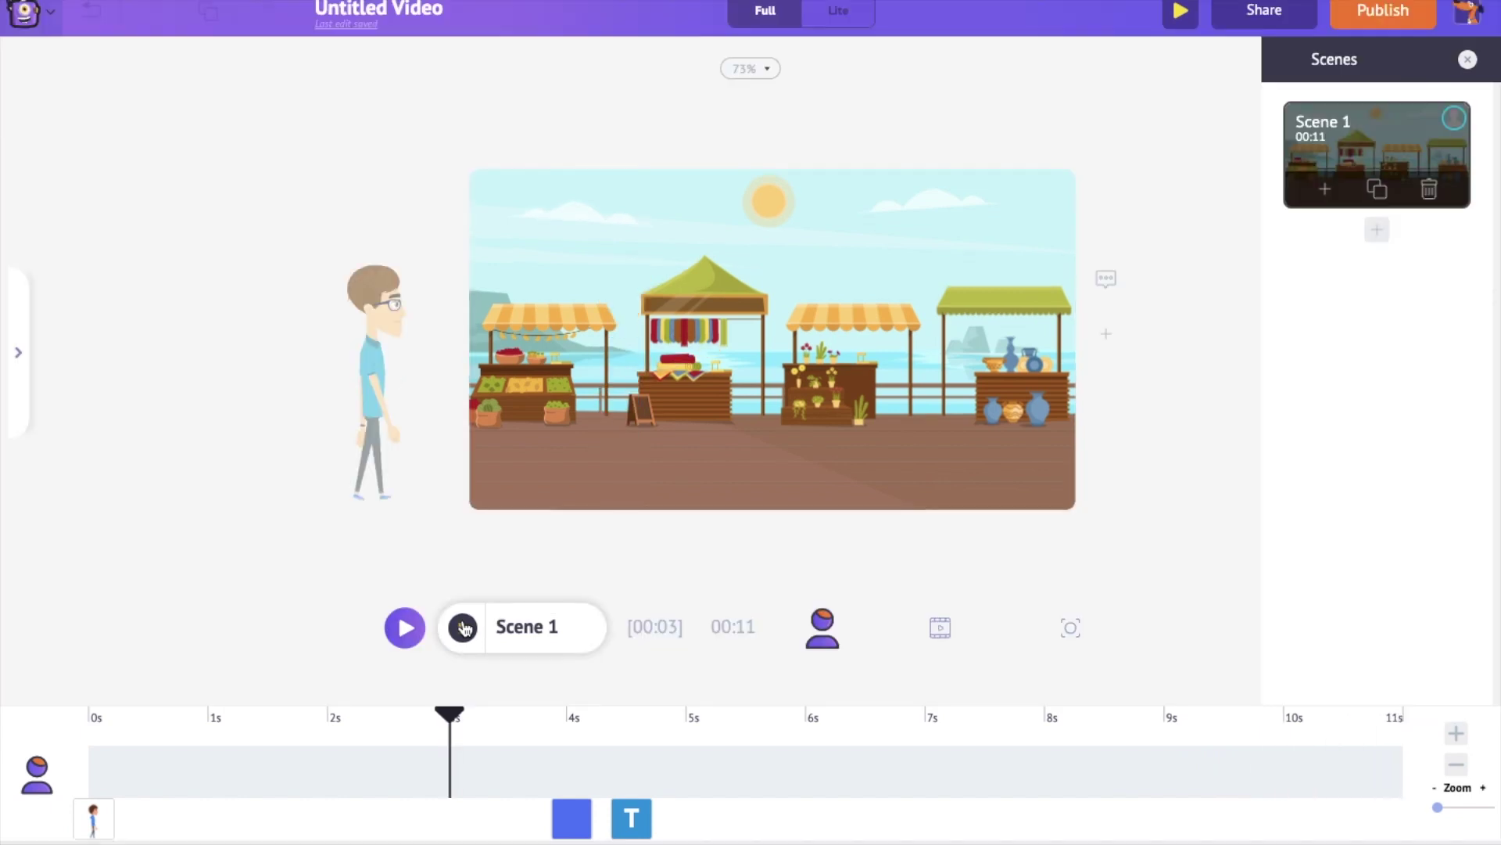
left_click(503, 462)
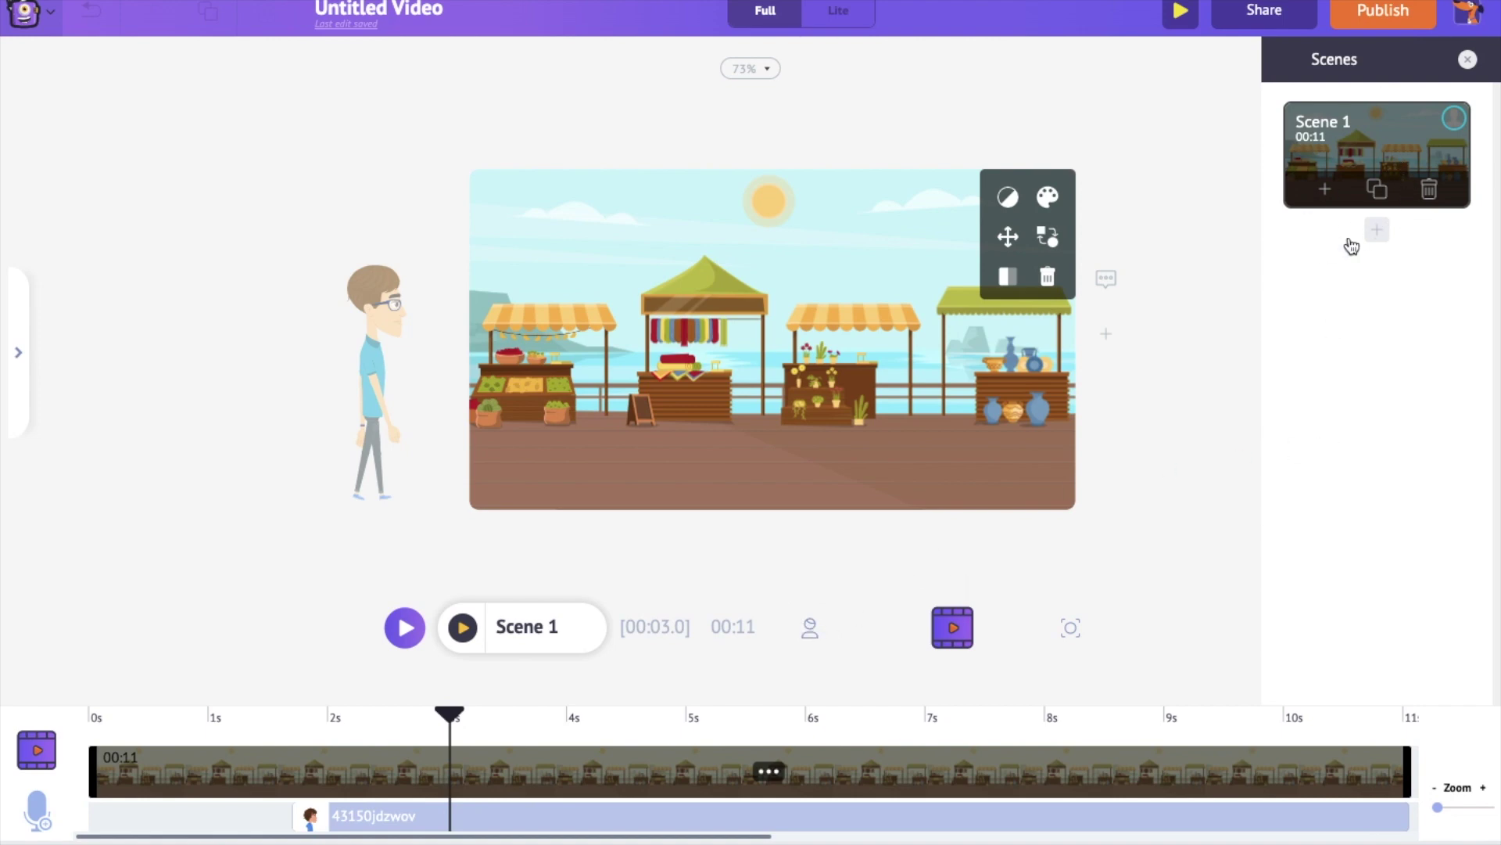
Step: Add a blank Scene 2, upload Turkey Tour.mp4 from the computer, and place it in Scene 2
left_click(1378, 232)
left_click(12, 620)
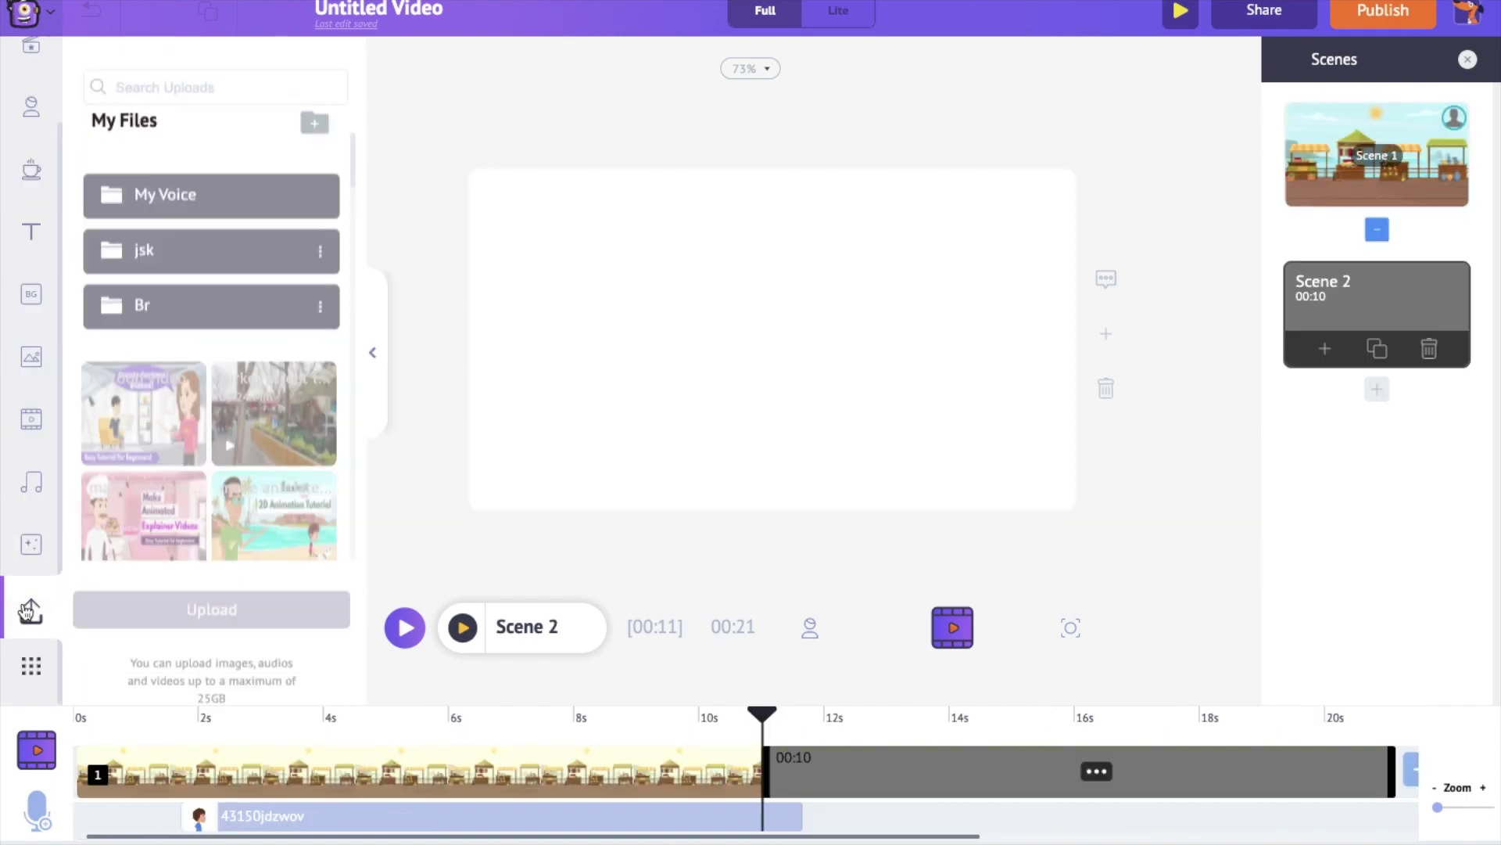
left_click(212, 590)
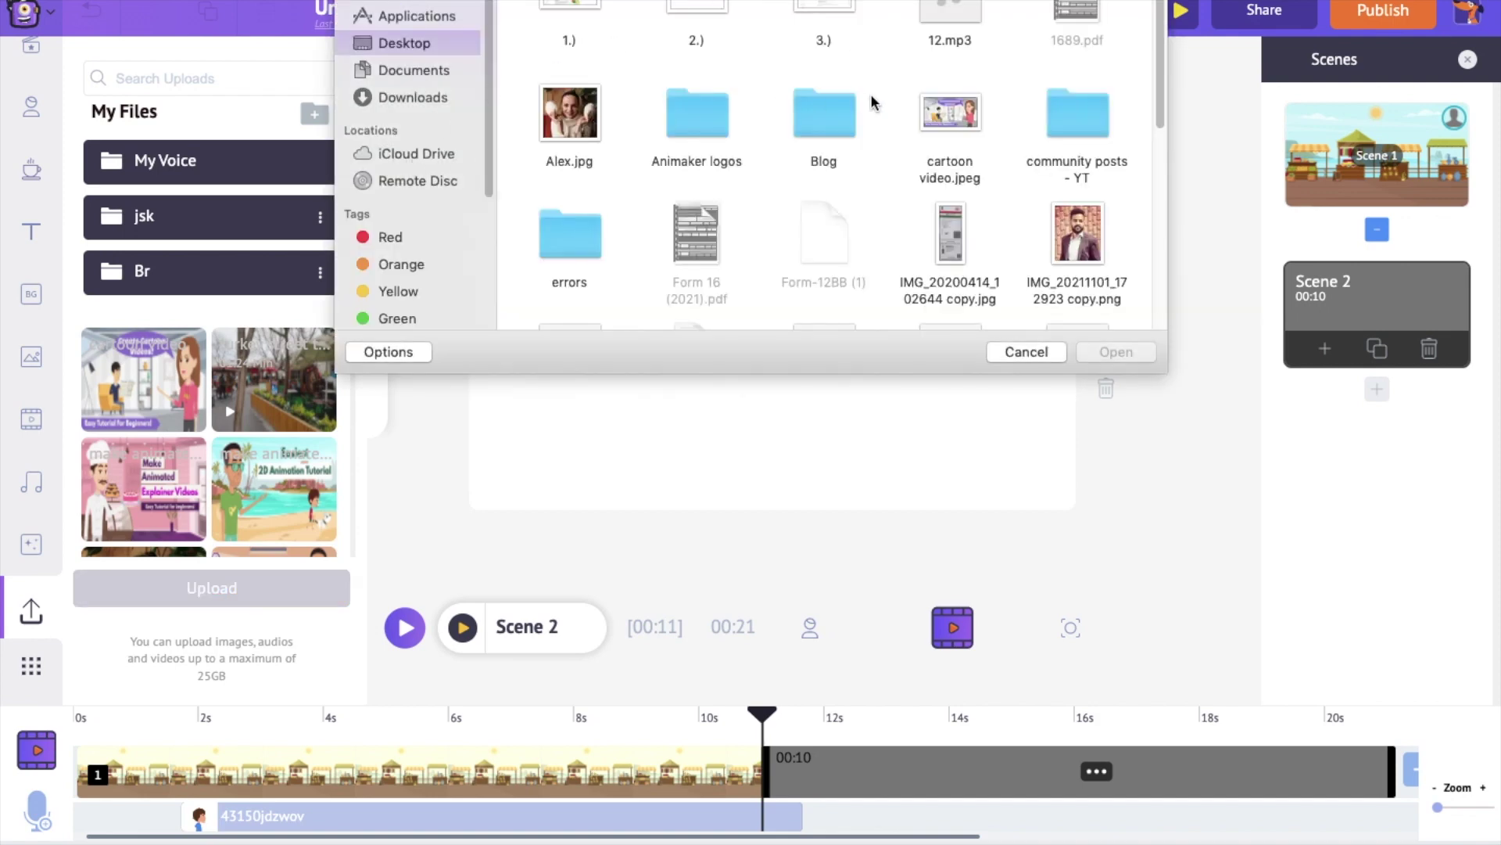
scroll(873, 102, "down", 10)
left_click(716, 262)
left_click(1117, 353)
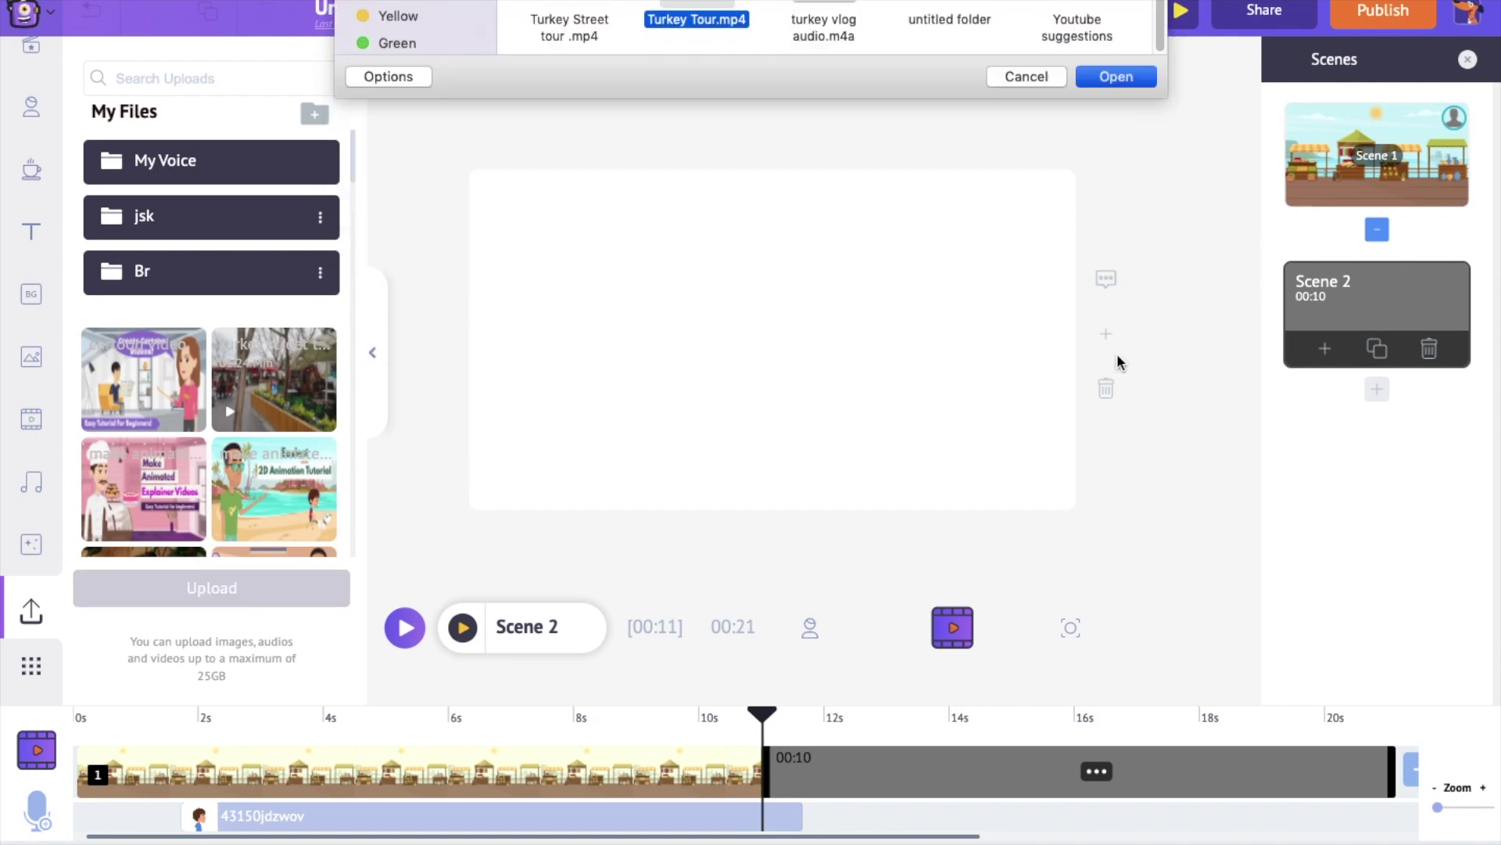
left_click_drag(770, 708, 782, 696)
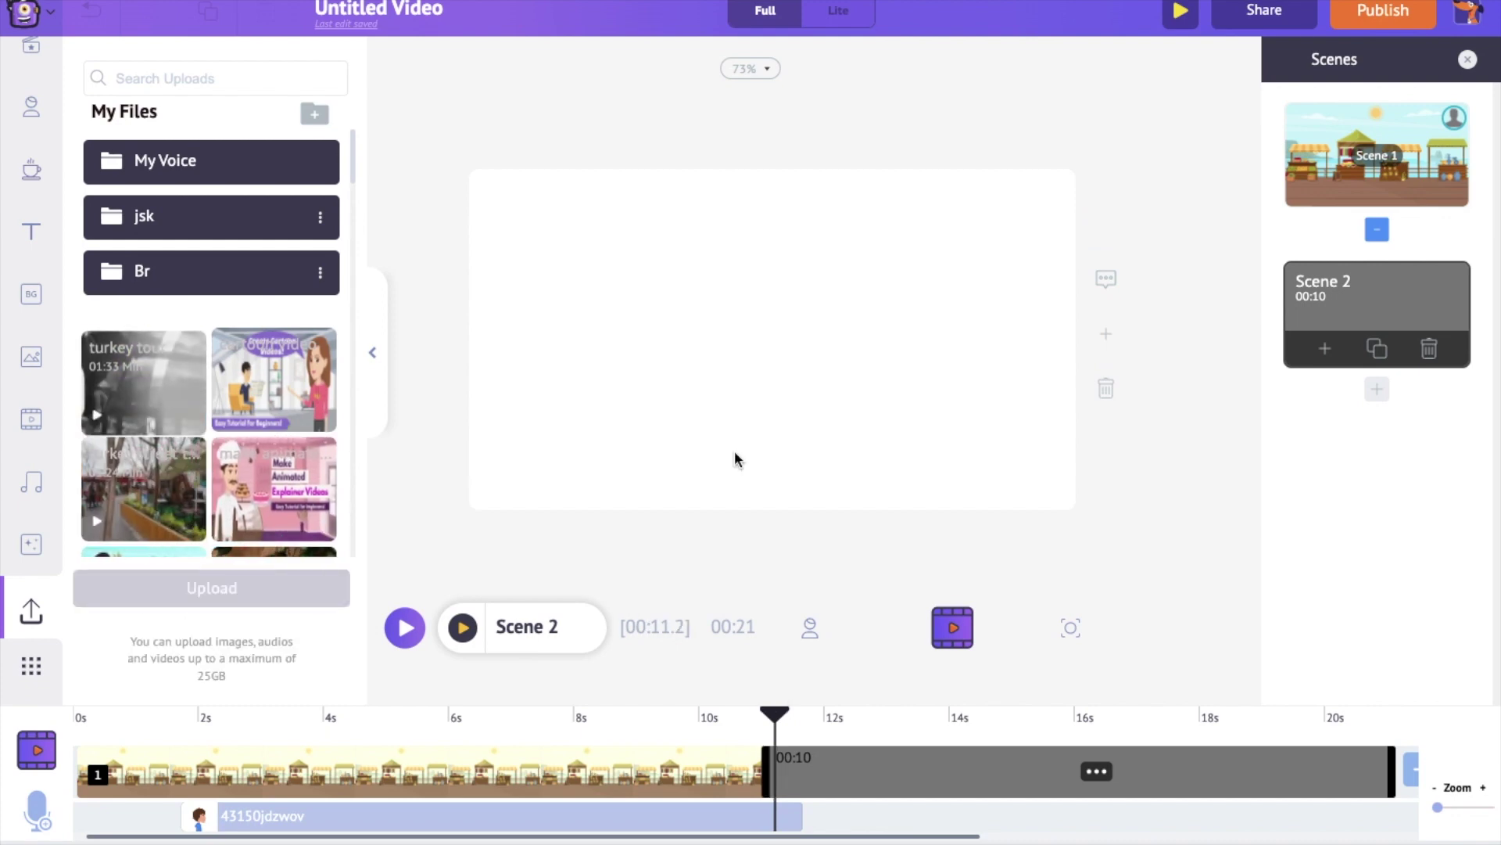
left_click(134, 385)
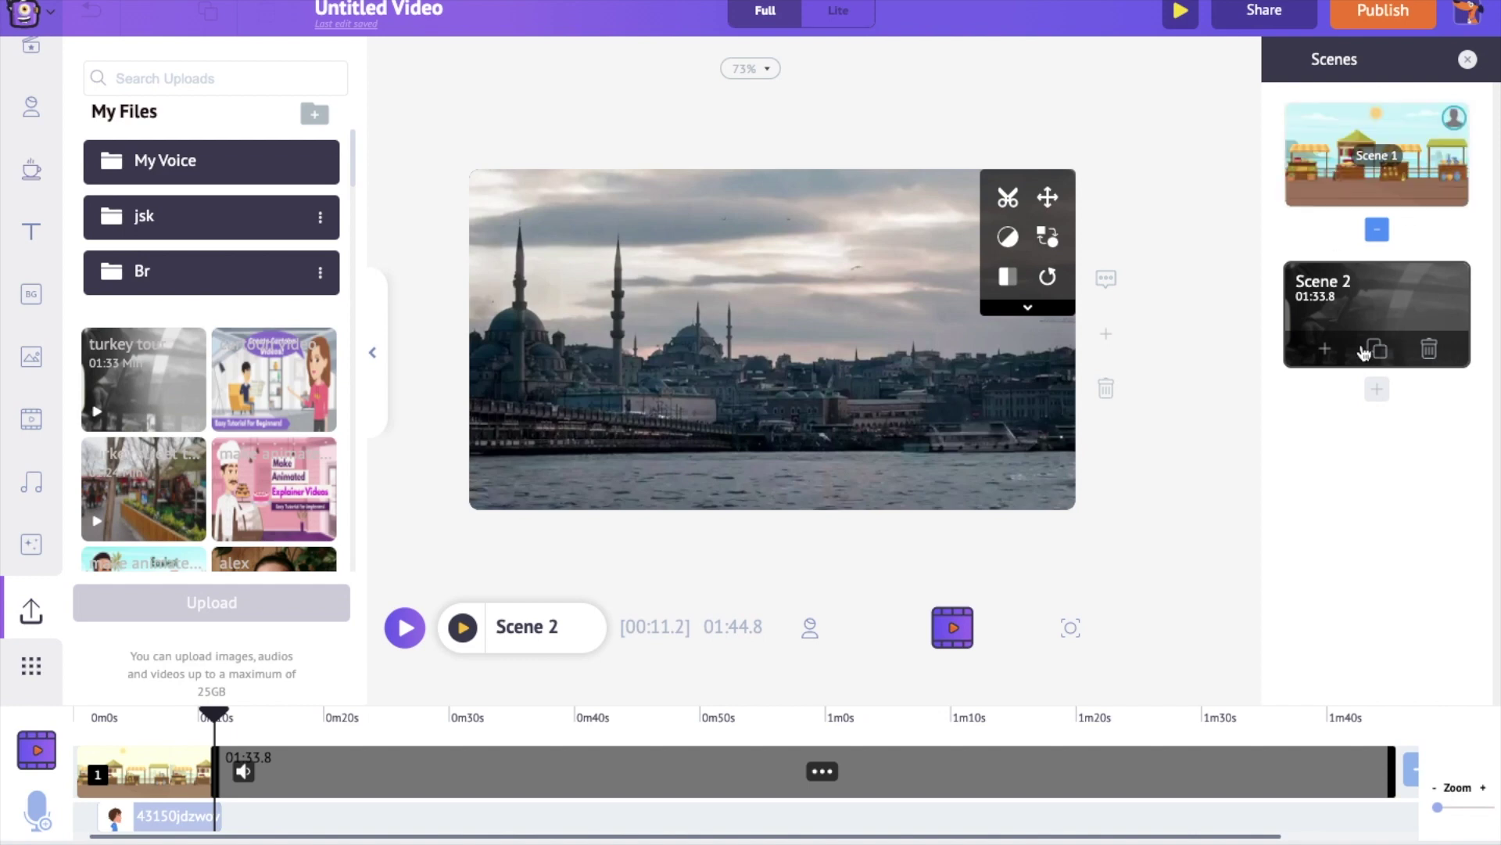
left_click(1377, 232)
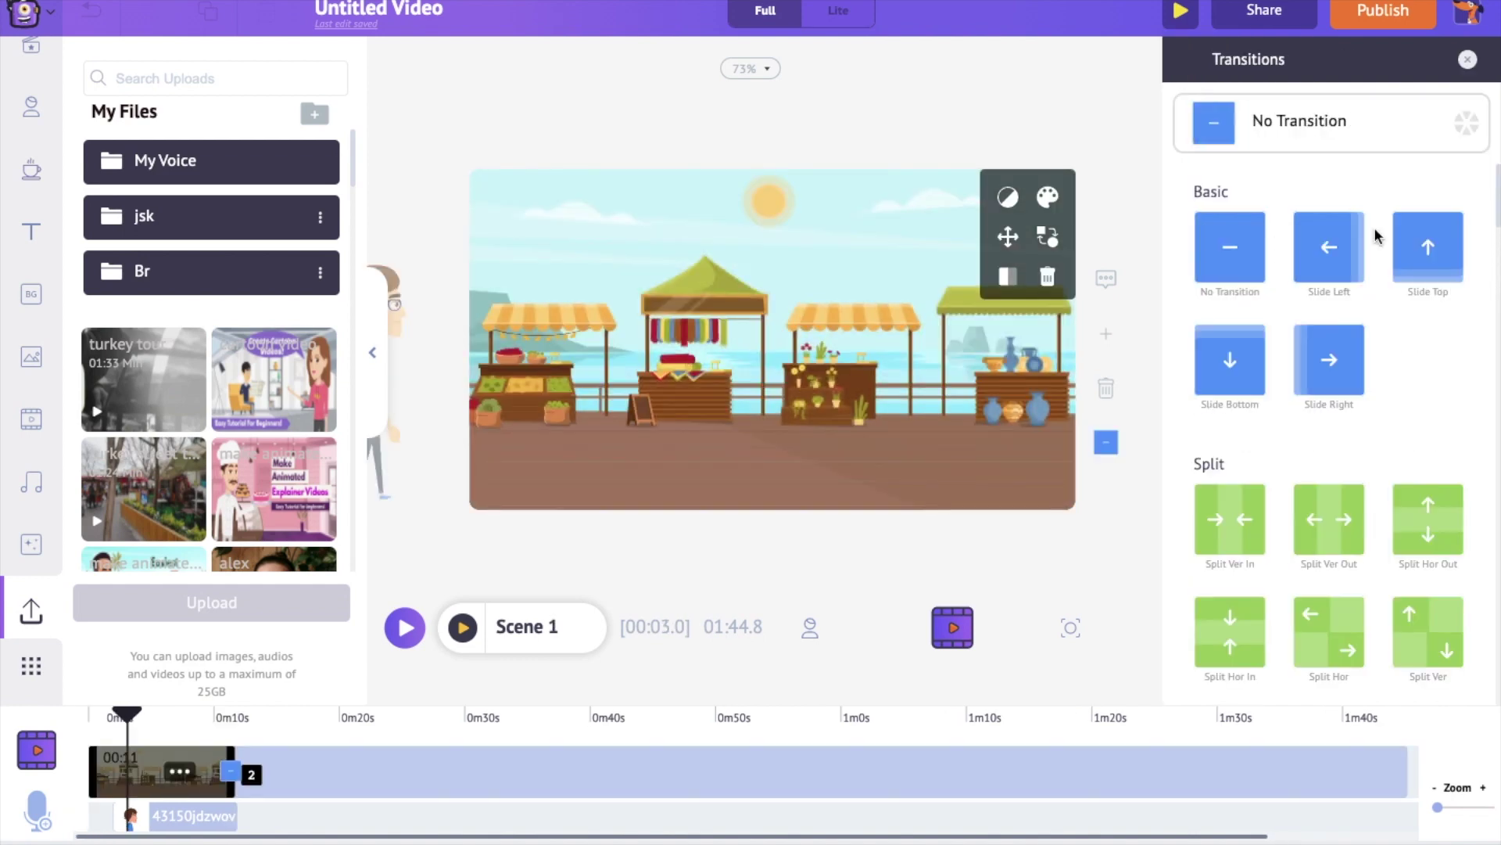
Step: Apply the 3D Cube From Left transition between the scenes and rewind playback to the start
scroll(1385, 295, "down", 10)
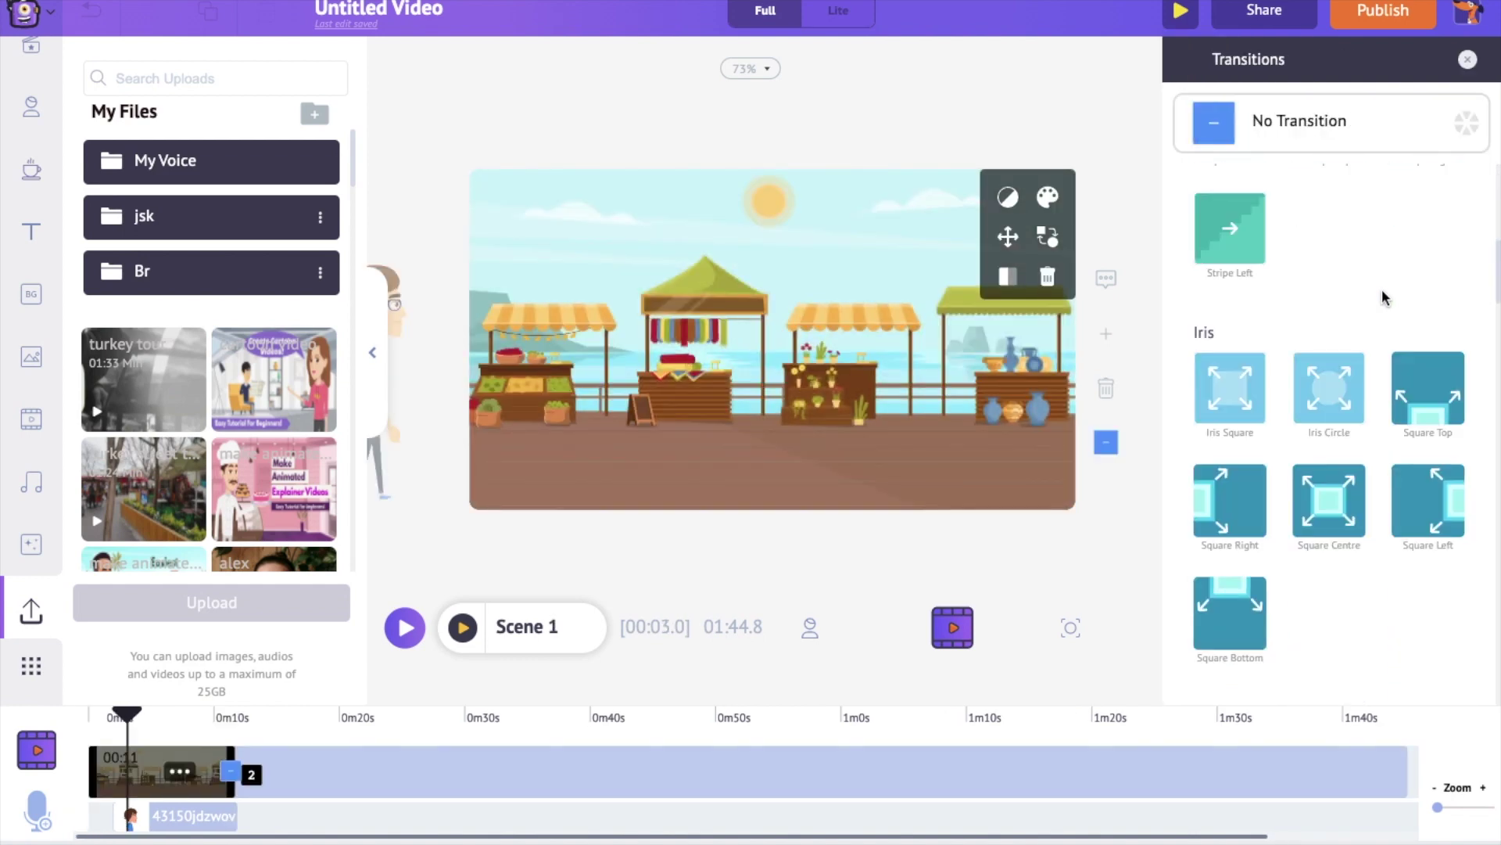
left_click(1385, 295)
left_click(1336, 244)
left_click(1246, 247)
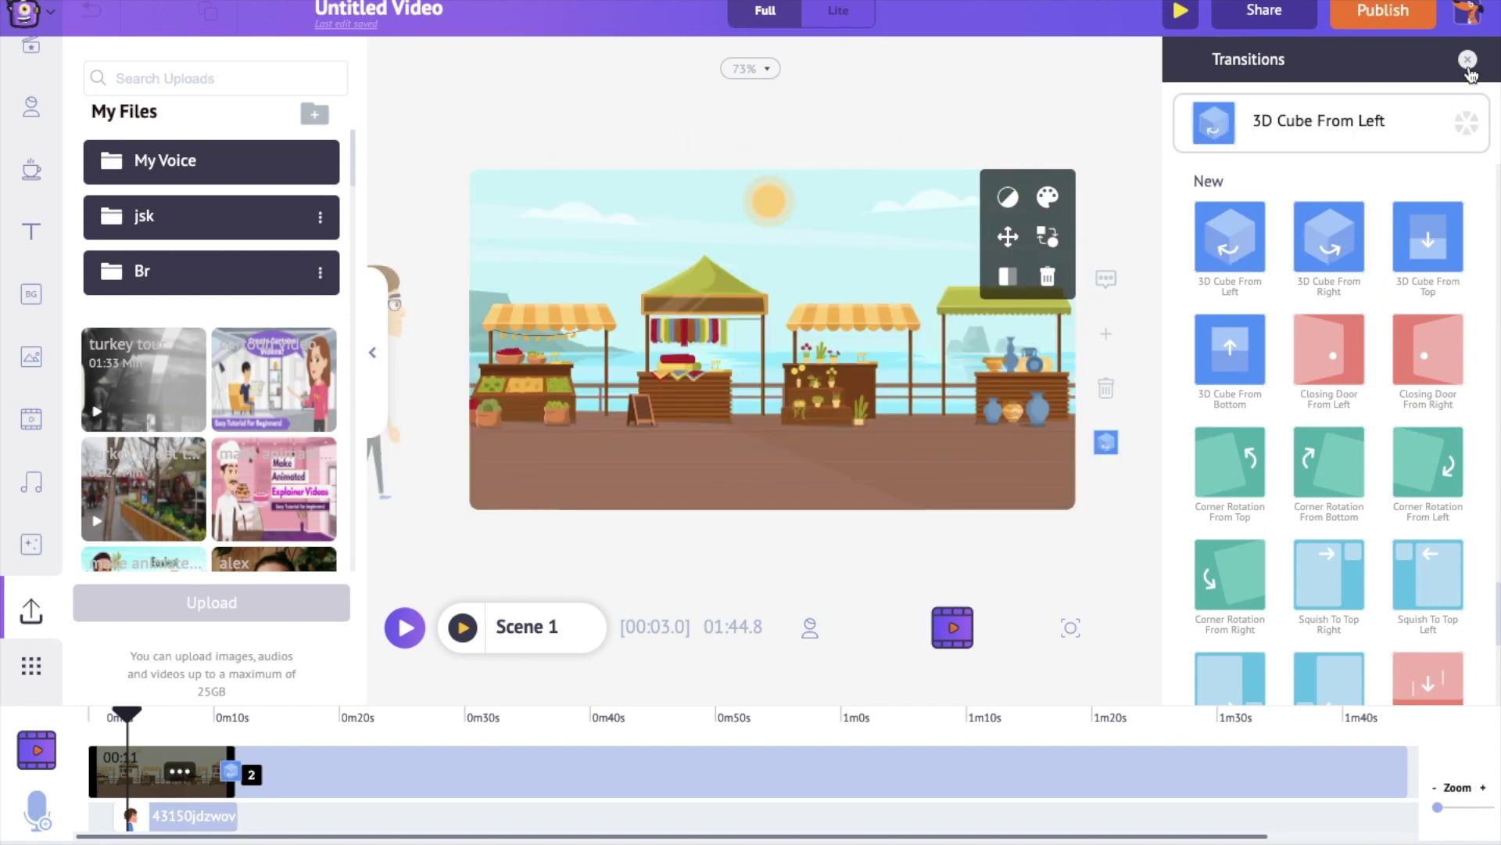
left_click(1468, 61)
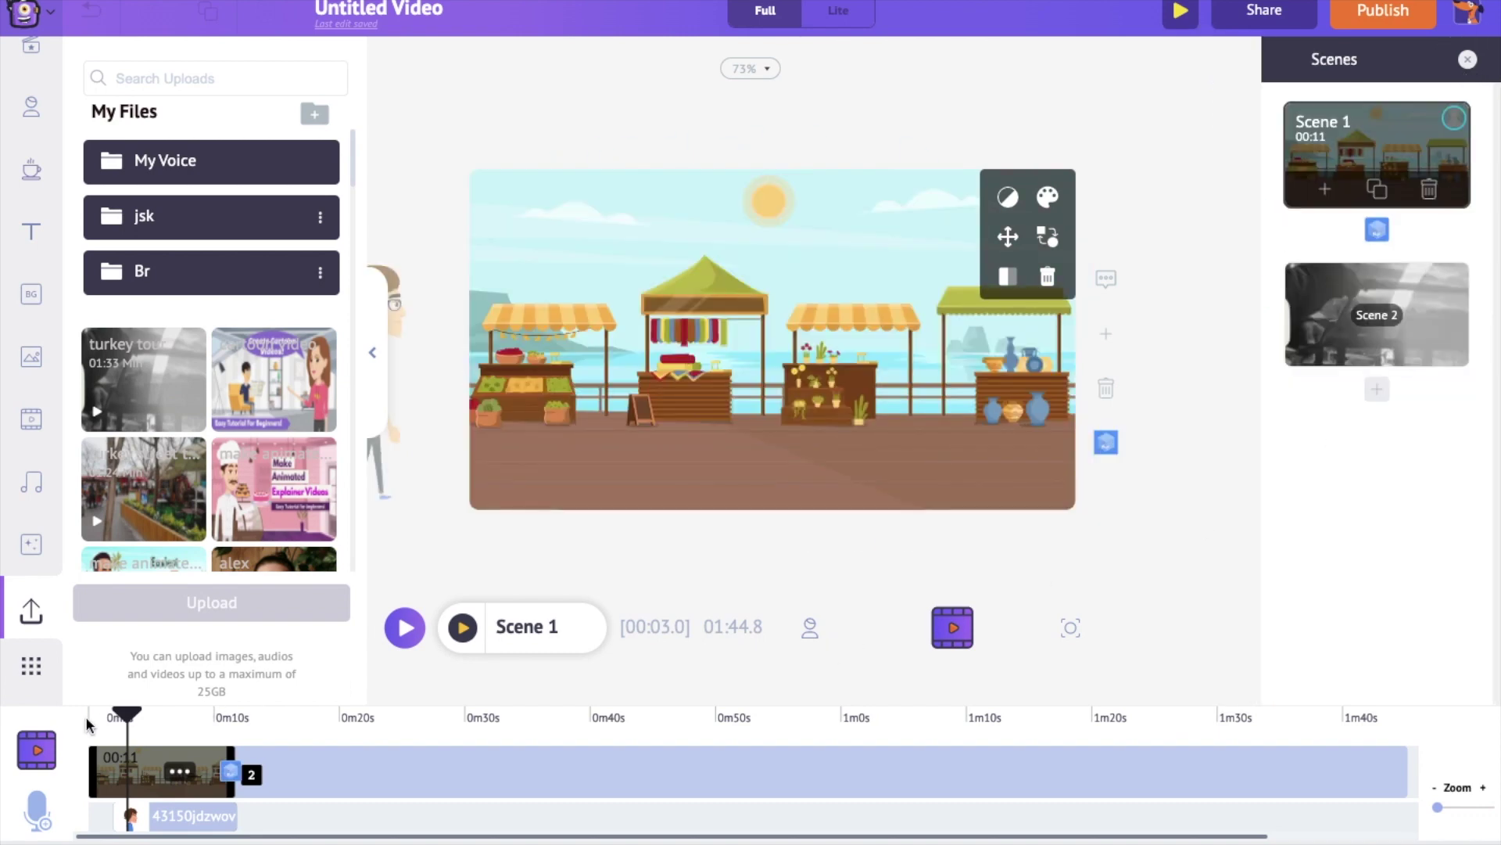
left_click_drag(129, 719, 21, 735)
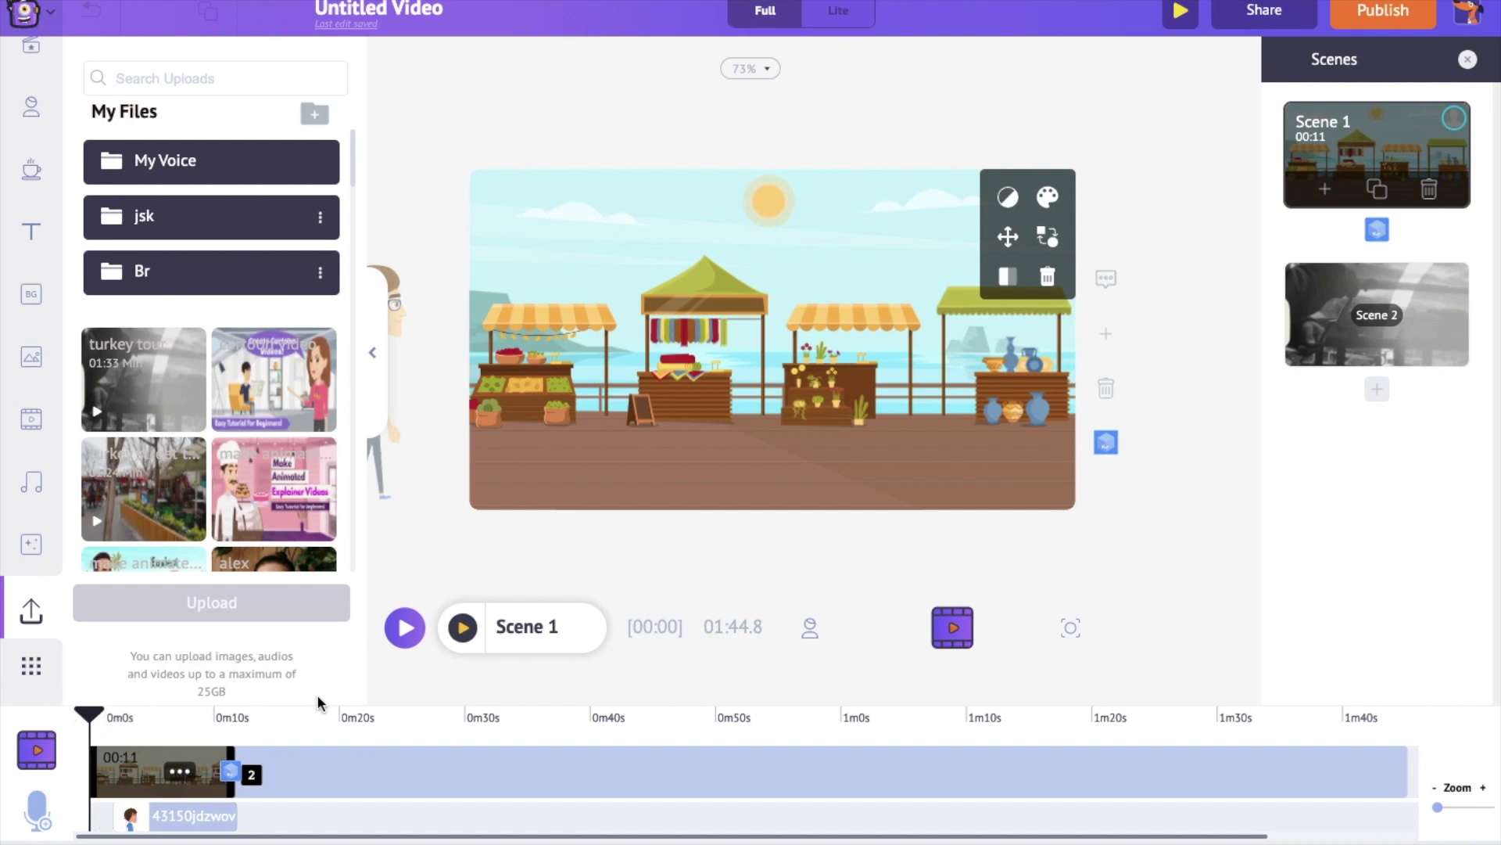
Step: Search the music library for travel, add the Frames track, and lower its volume
left_click(32, 491)
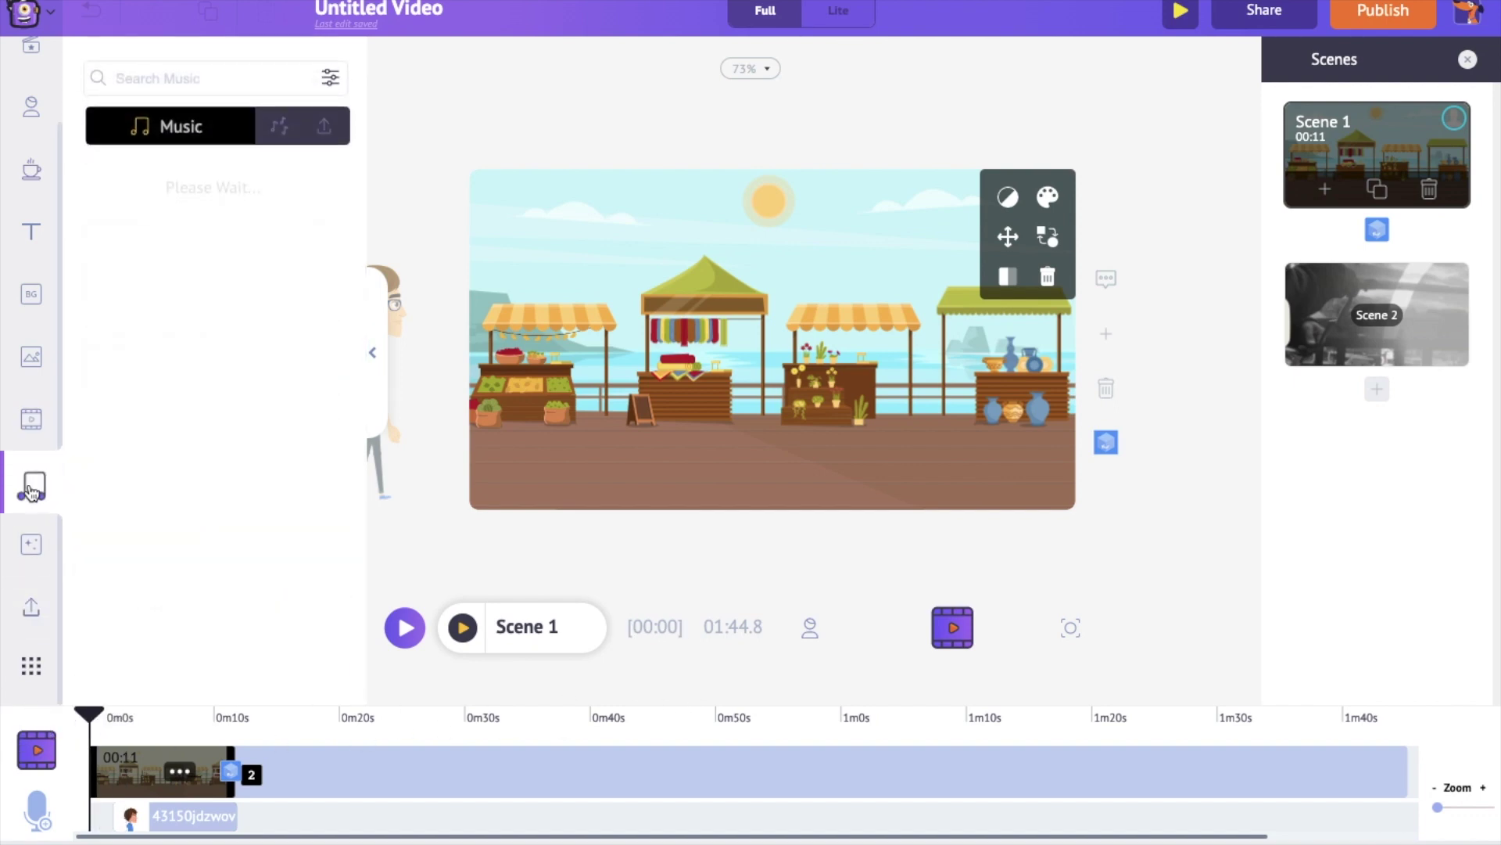
type("travel")
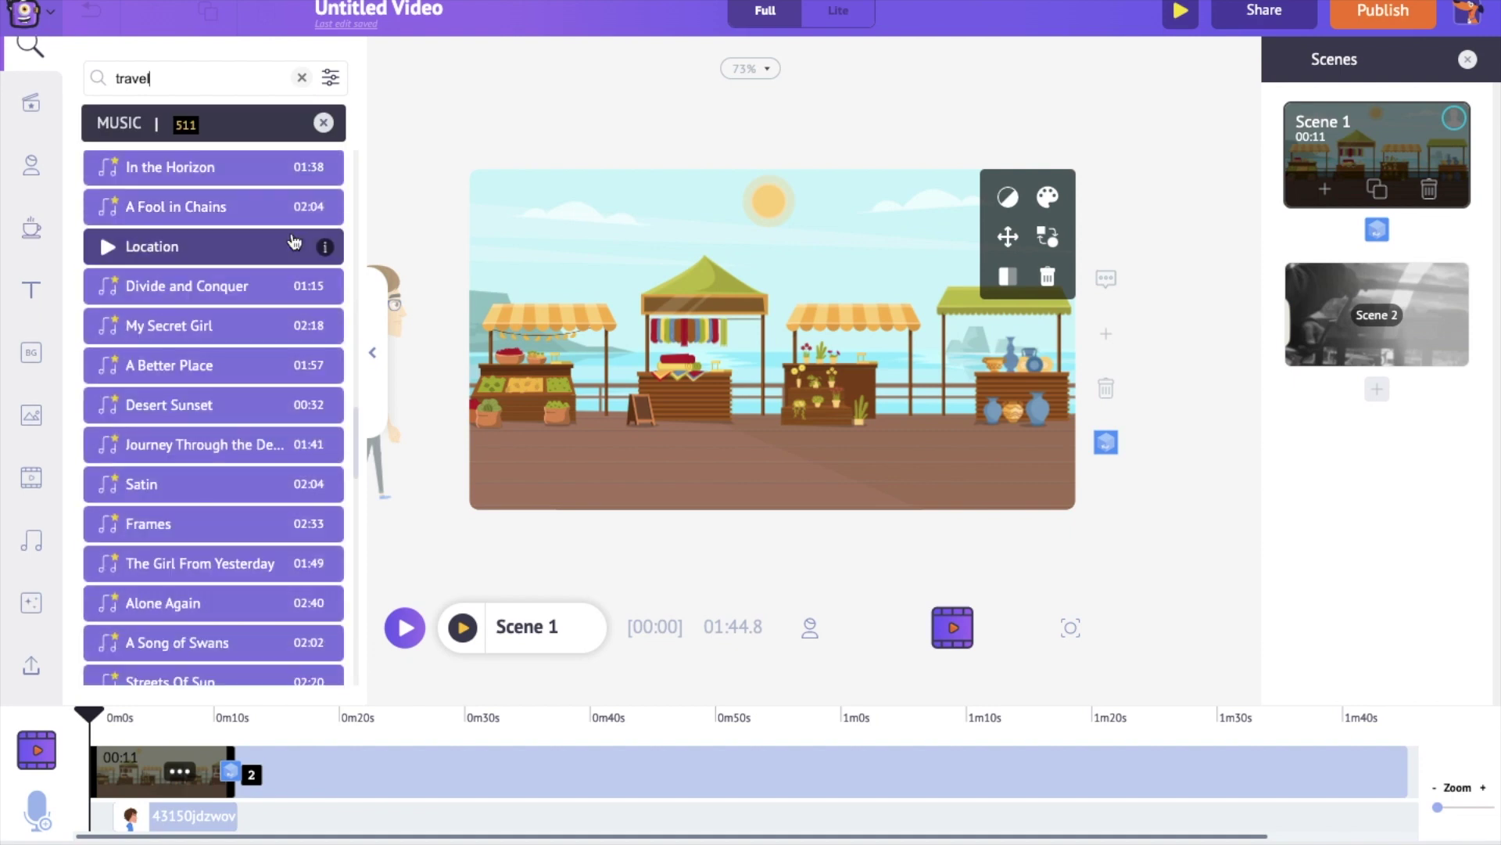
left_click(154, 535)
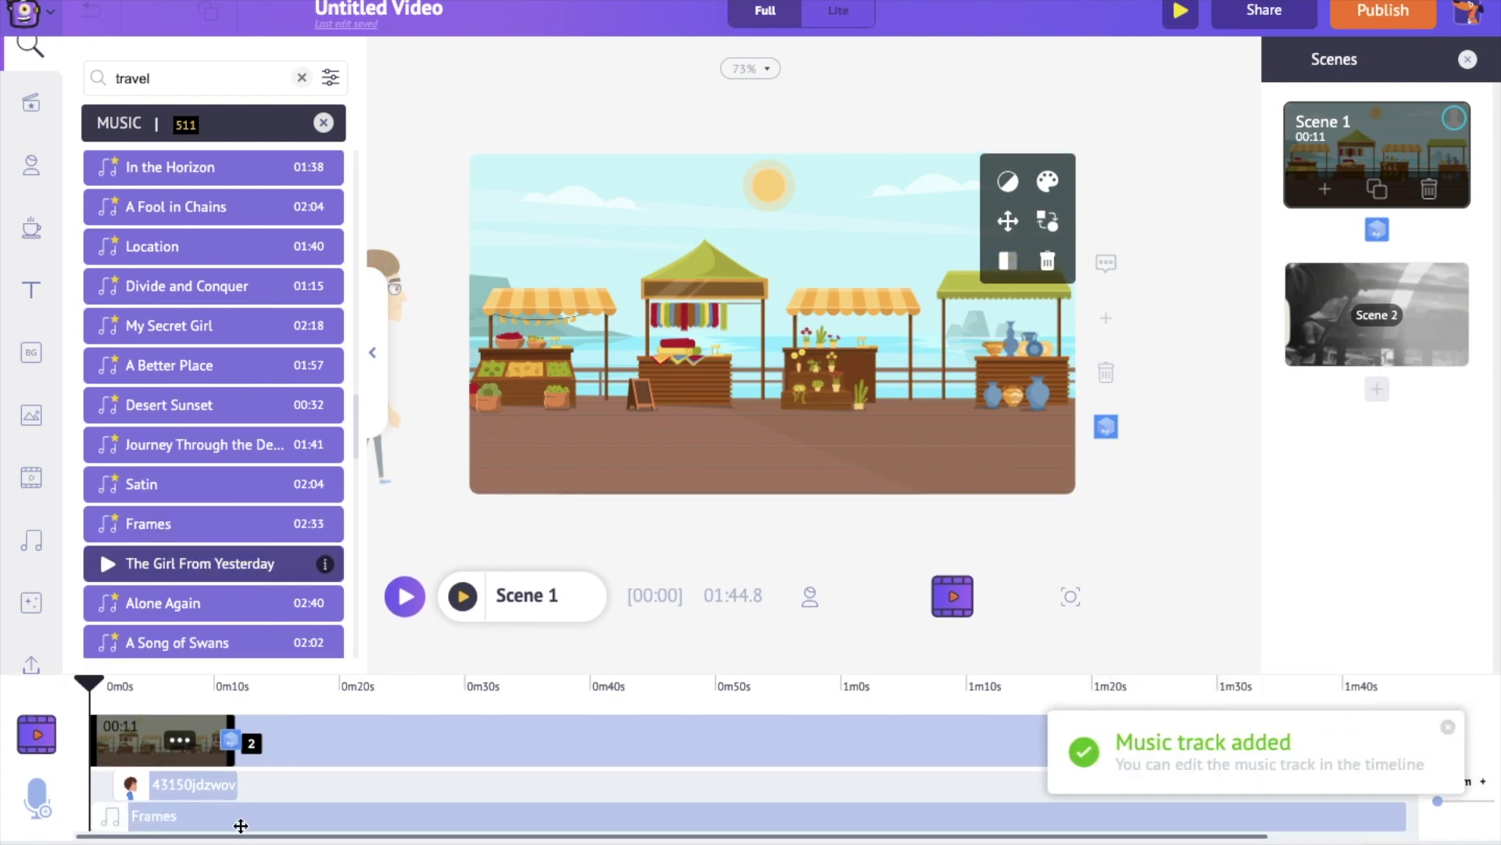
left_click(299, 817)
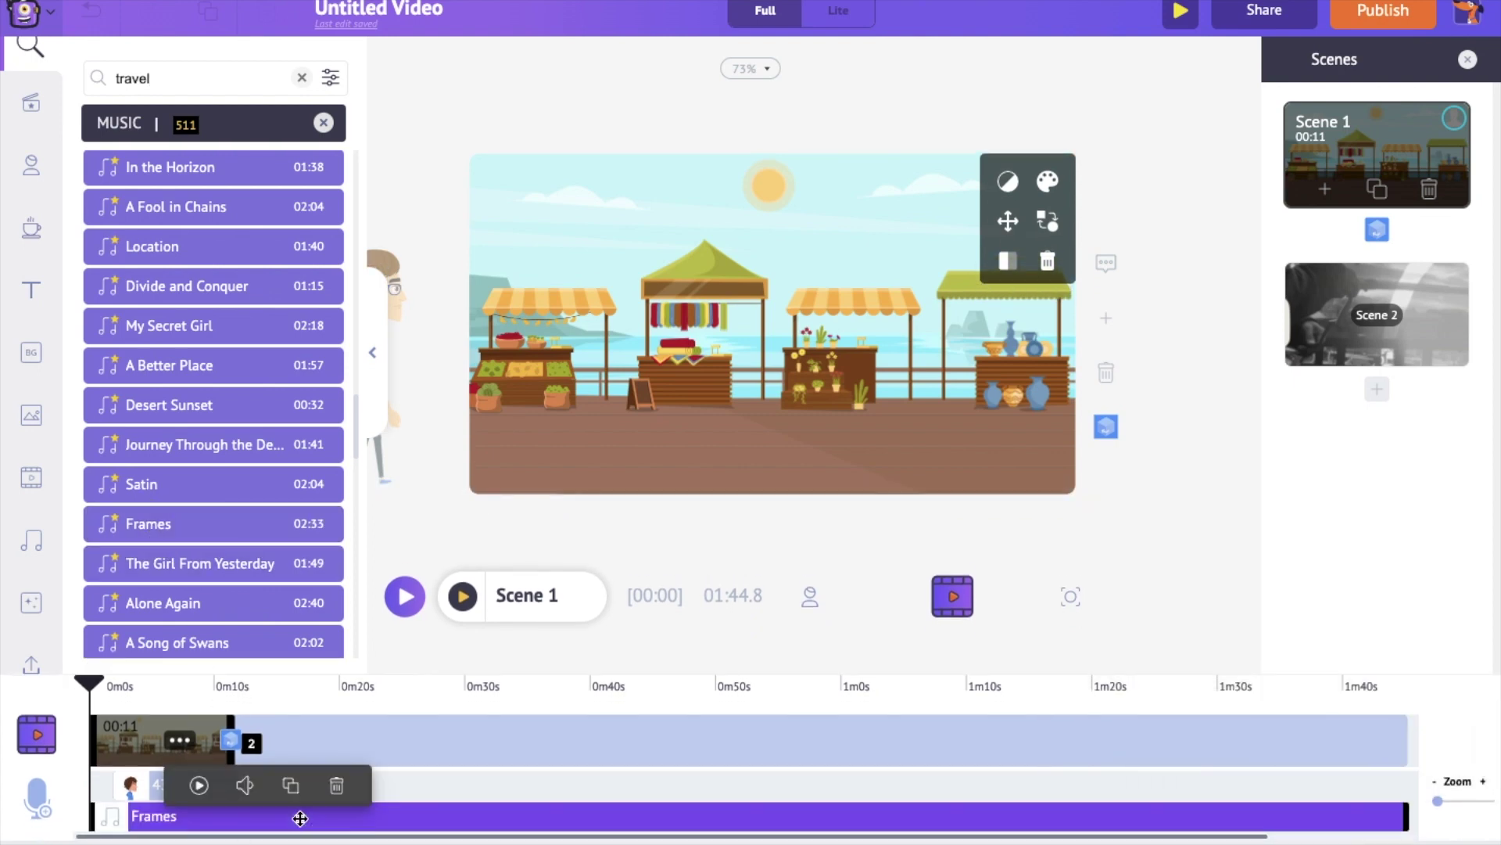
left_click(245, 786)
mouse_move(245, 790)
left_mouse_down()
mouse_move(232, 790)
mouse_move(261, 791)
left_mouse_up()
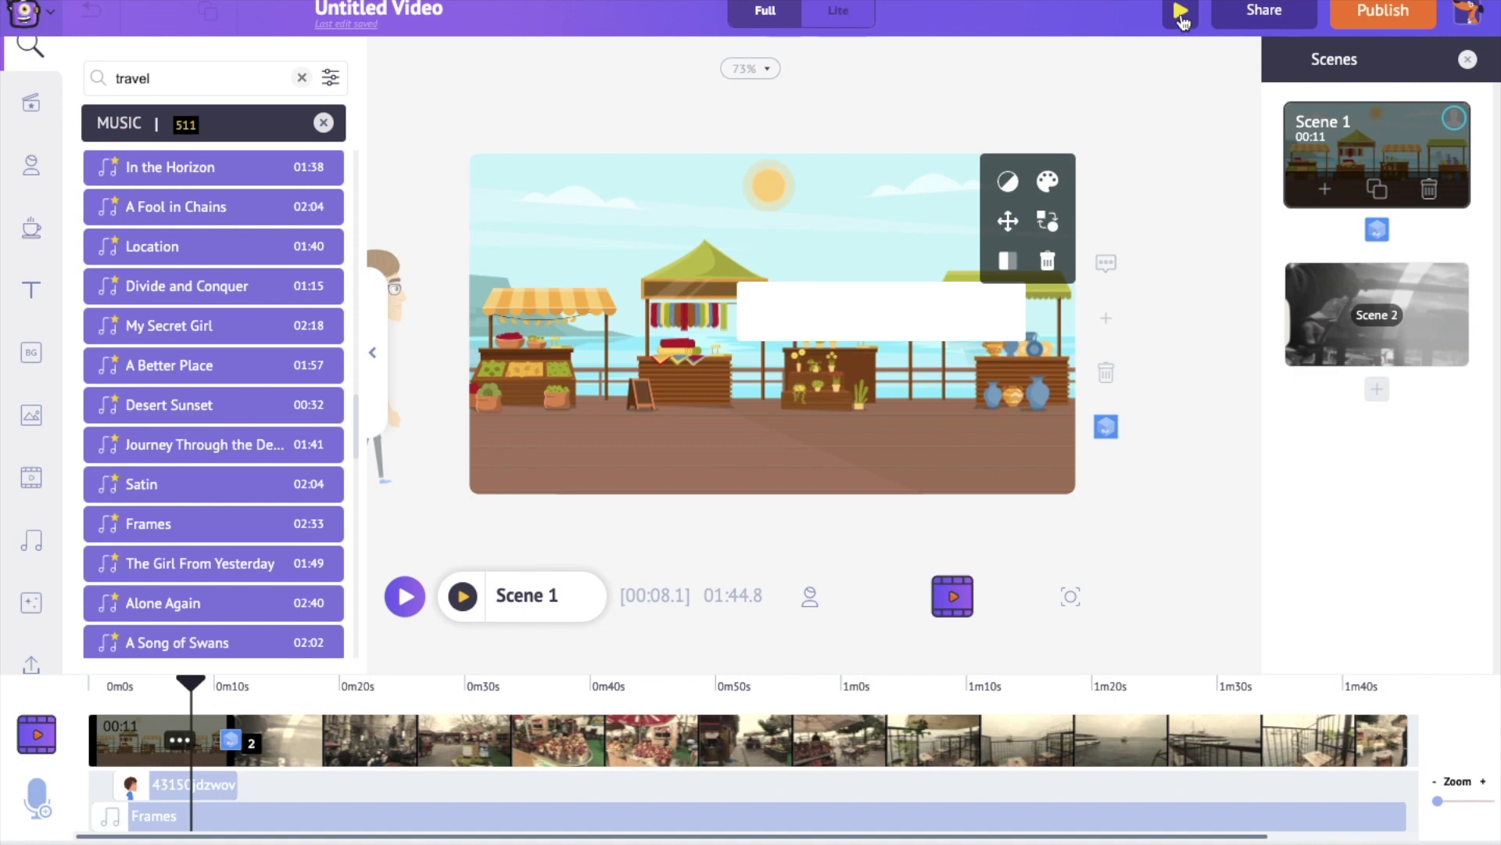
Step: Preview the full two-scene video, then choose Publish > Download Video
left_click(1182, 19)
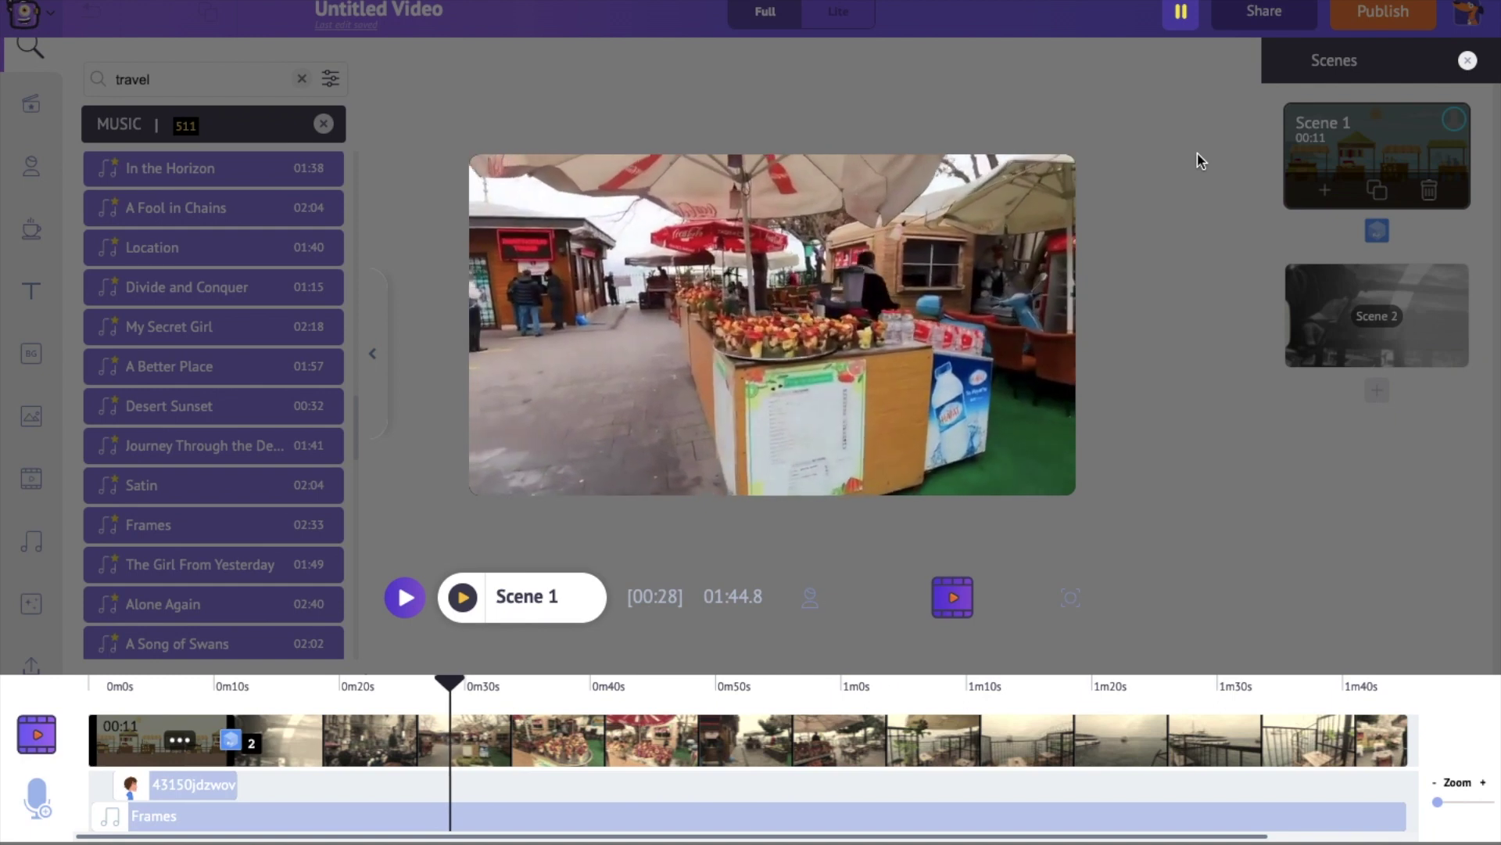
left_click(1198, 153)
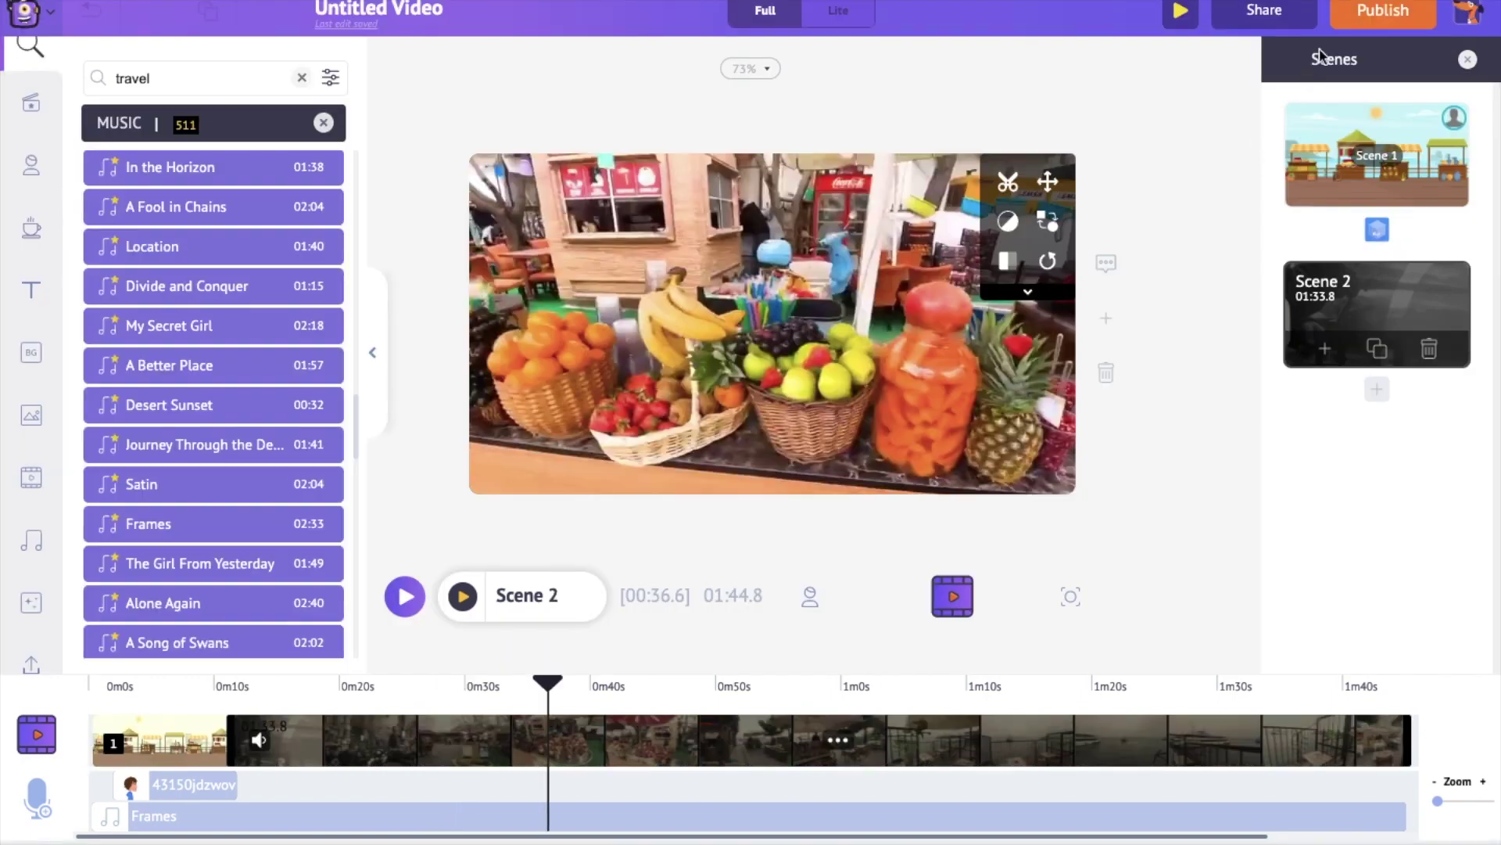
left_click(1359, 19)
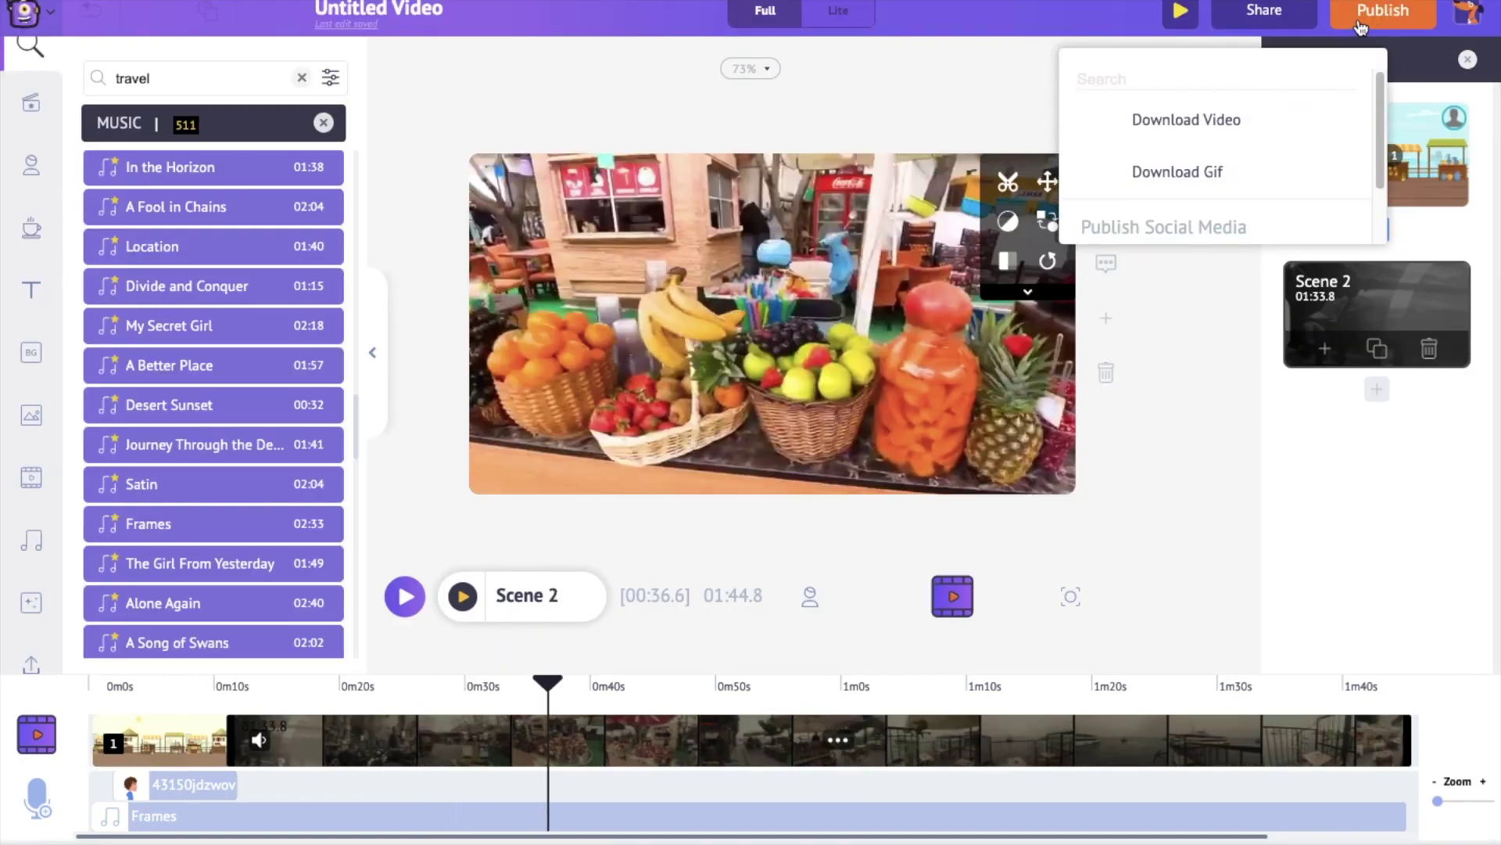
left_click(1237, 124)
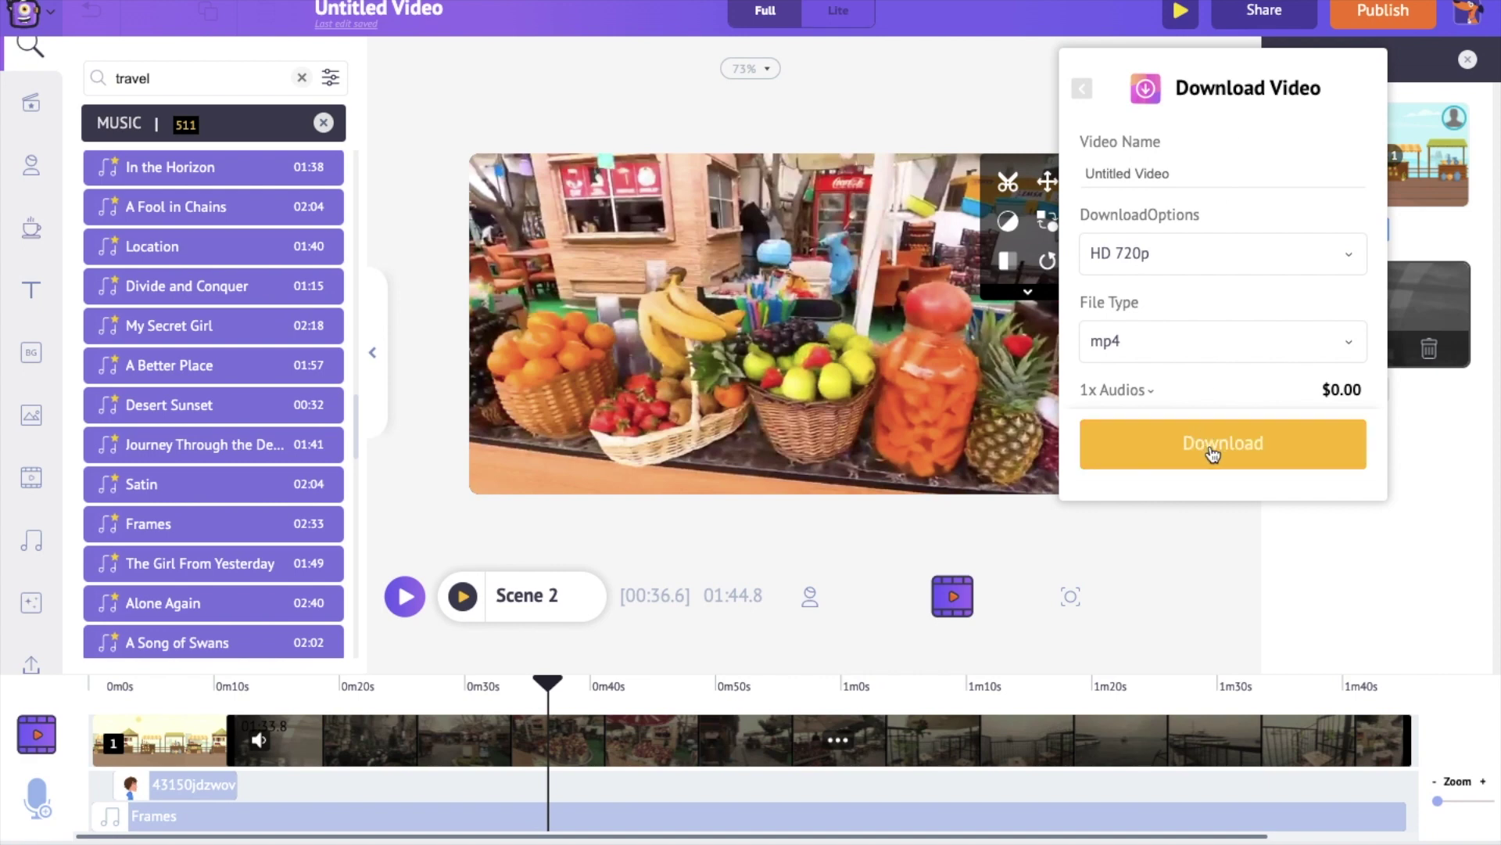